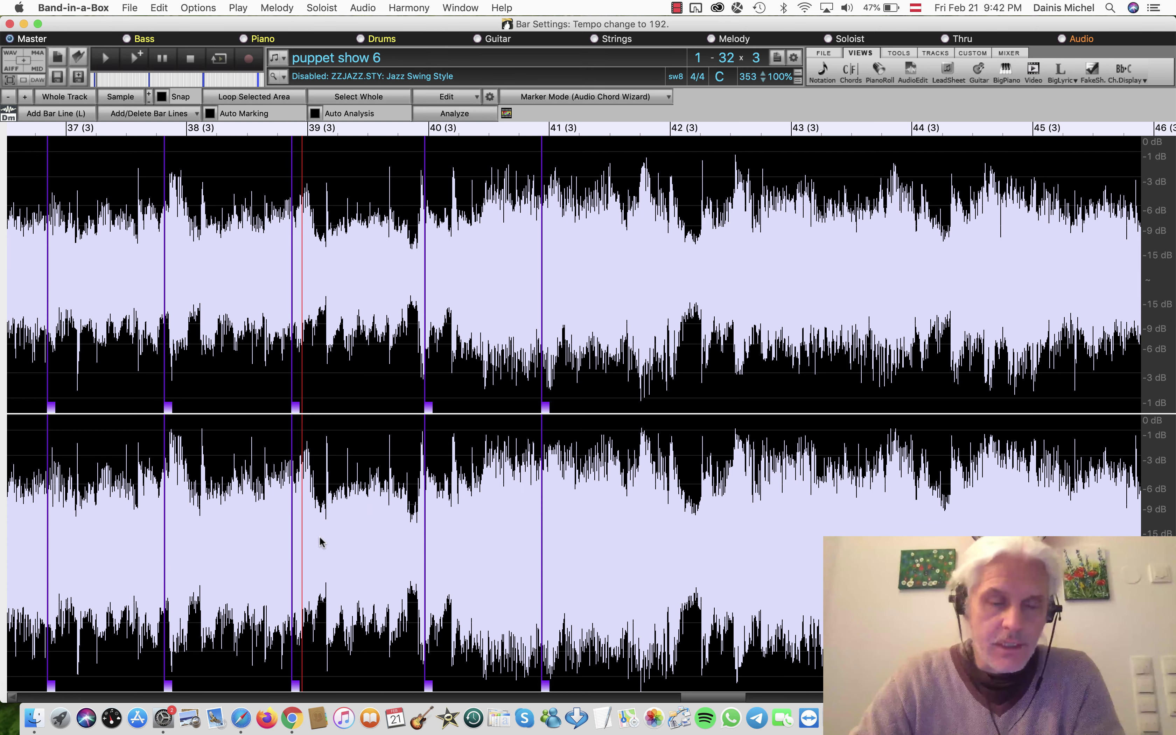
- Examine the tempo settings between the last marked bar lines, around bars 37 to 40 of the waveform
{"action": "left_click", "coordinate": [8, 96]}
{"action": "left_click", "coordinate": [6, 98]}
{"action": "left_click", "coordinate": [7, 98]}
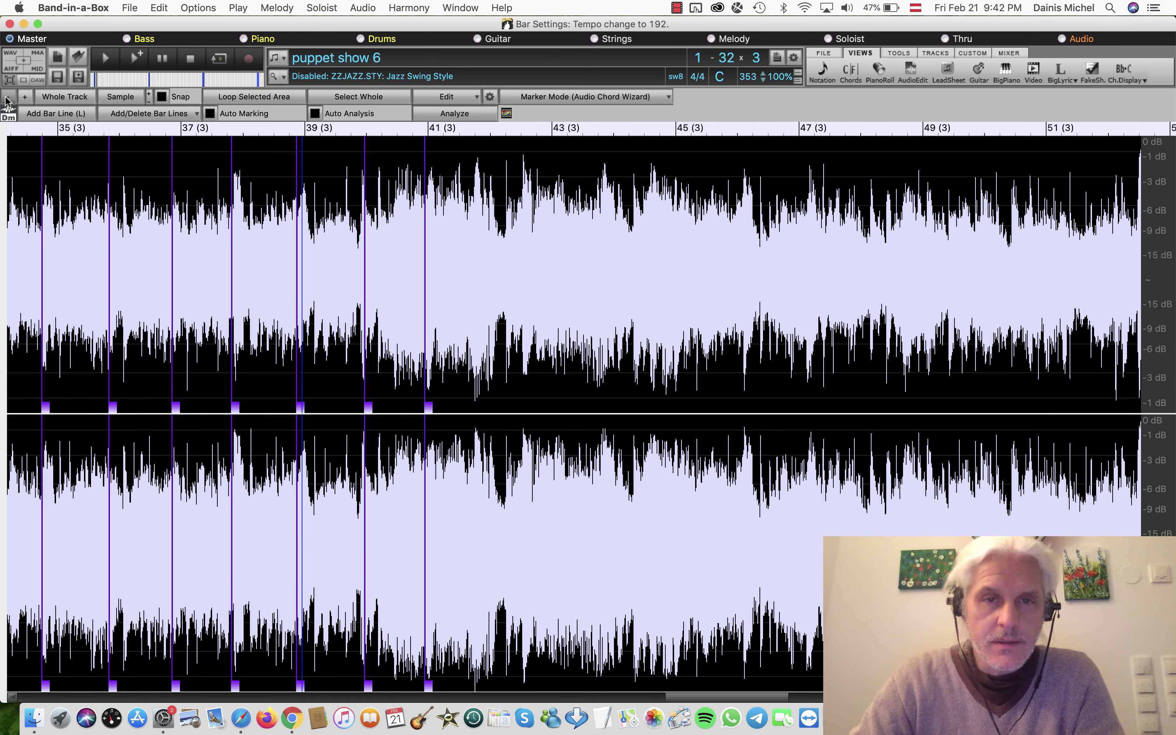
{"action": "left_click", "coordinate": [322, 255]}
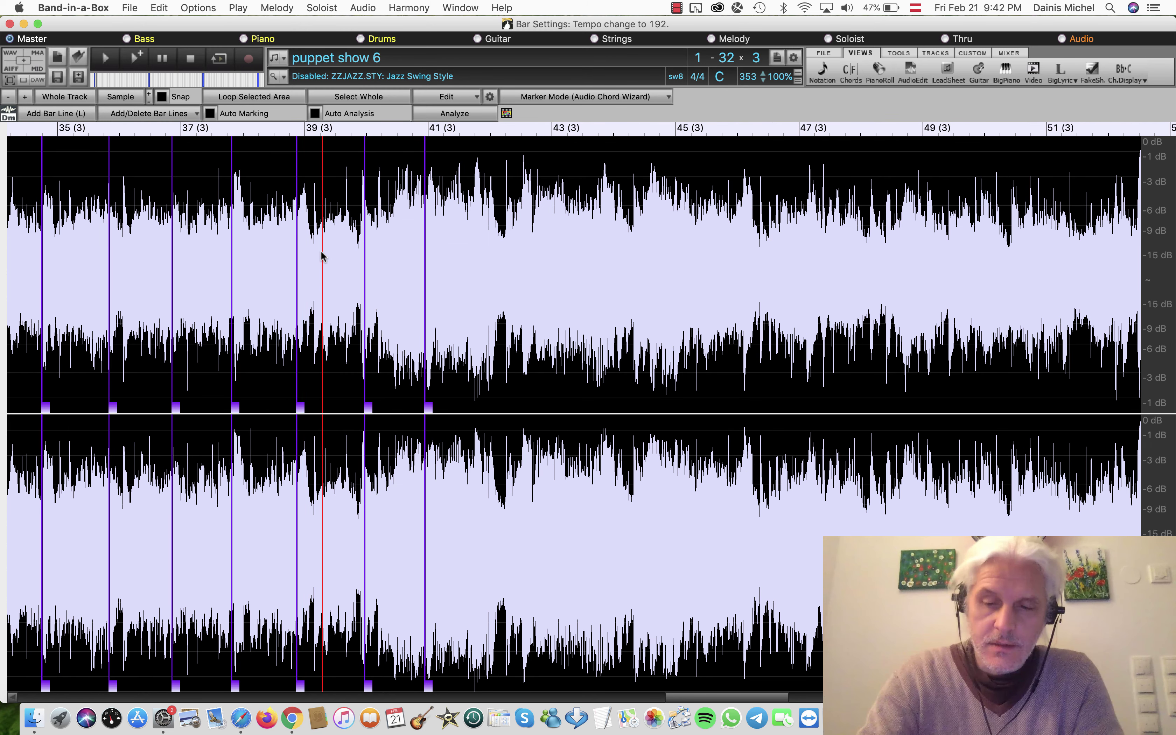
{"action": "key", "text": "F11"}
{"action": "key", "text": "F11"}
{"action": "key", "text": "F11"}
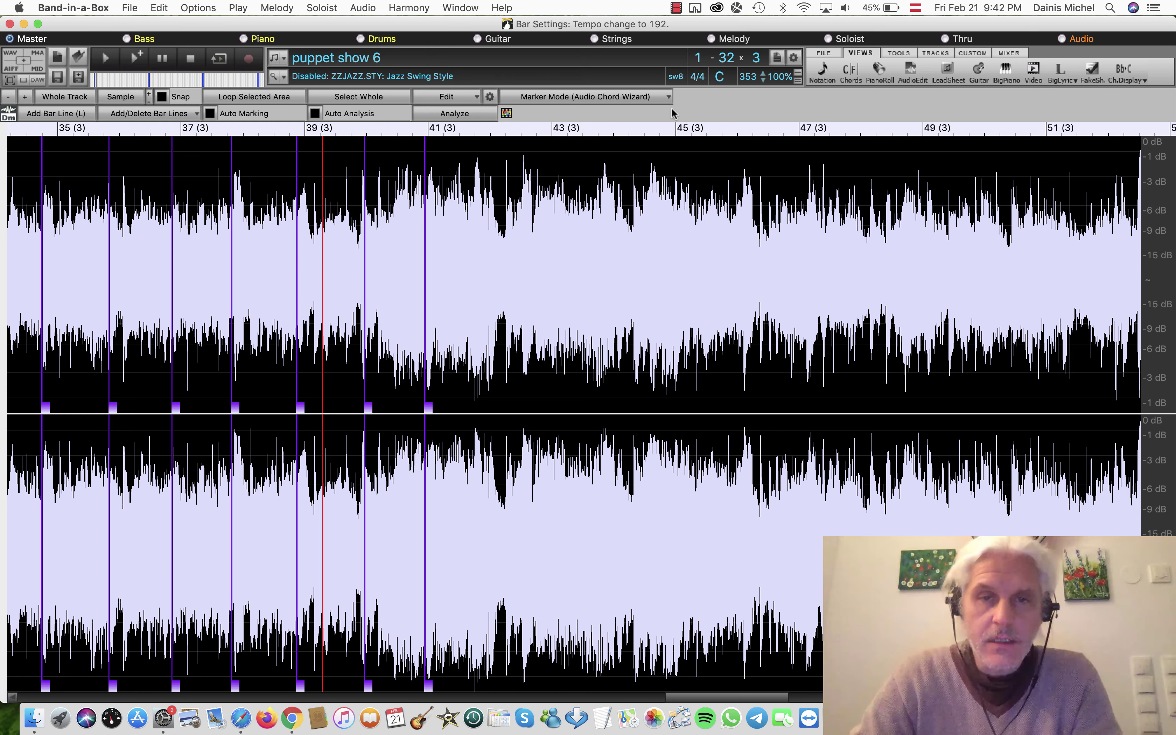
{"action": "left_click", "coordinate": [273, 300]}
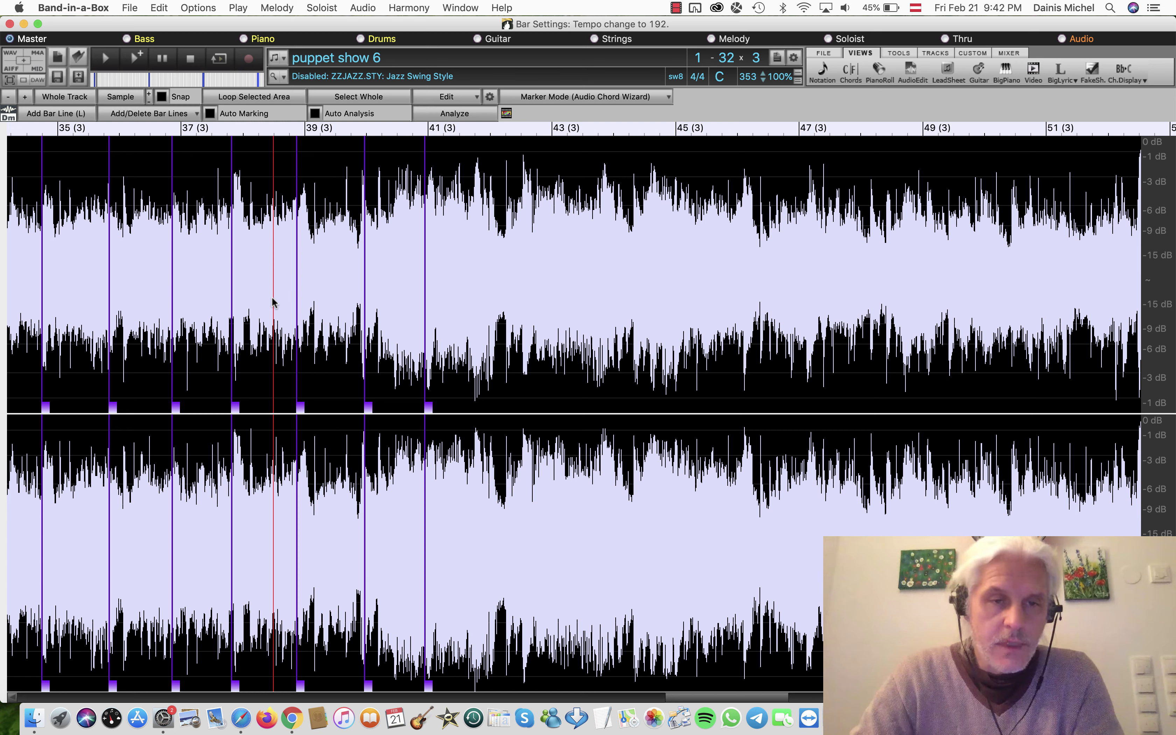
{"action": "left_click", "coordinate": [211, 302]}
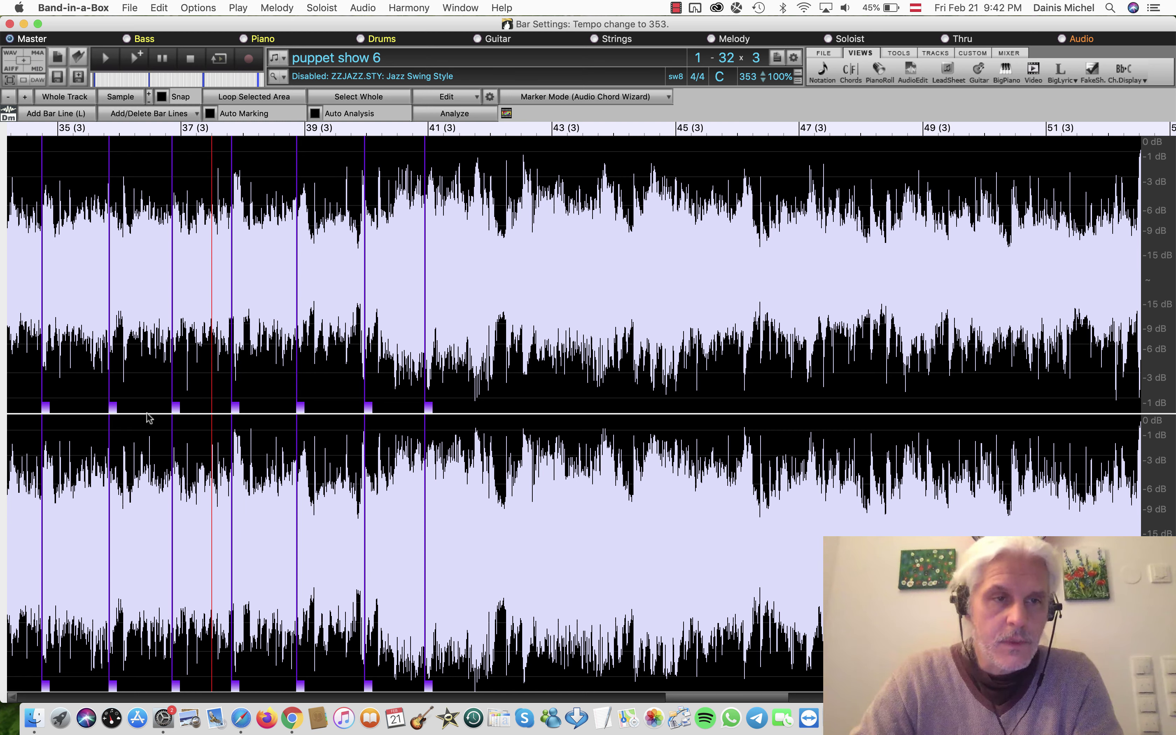
- Compare the bar line spacing and tempo settings on both sides of the bar line near bar 38
{"action": "left_click", "coordinate": [8, 97]}
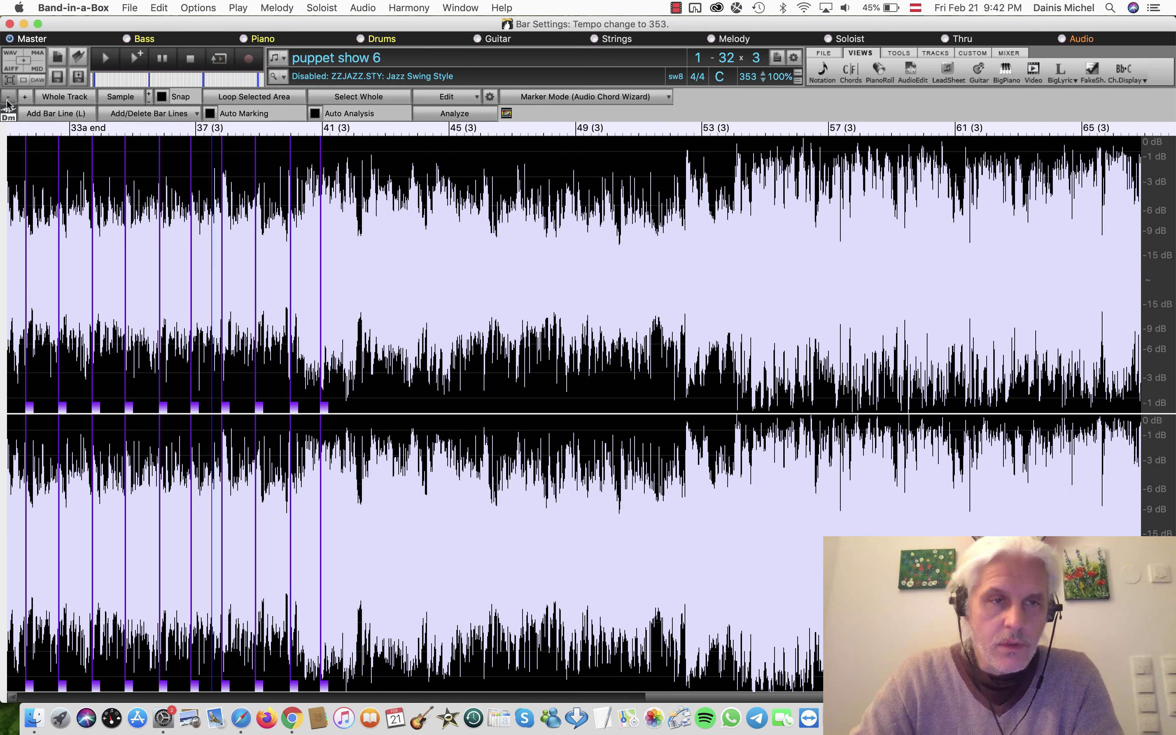
{"action": "left_click", "coordinate": [26, 99]}
{"action": "left_click", "coordinate": [26, 99]}
{"action": "left_click", "coordinate": [25, 97]}
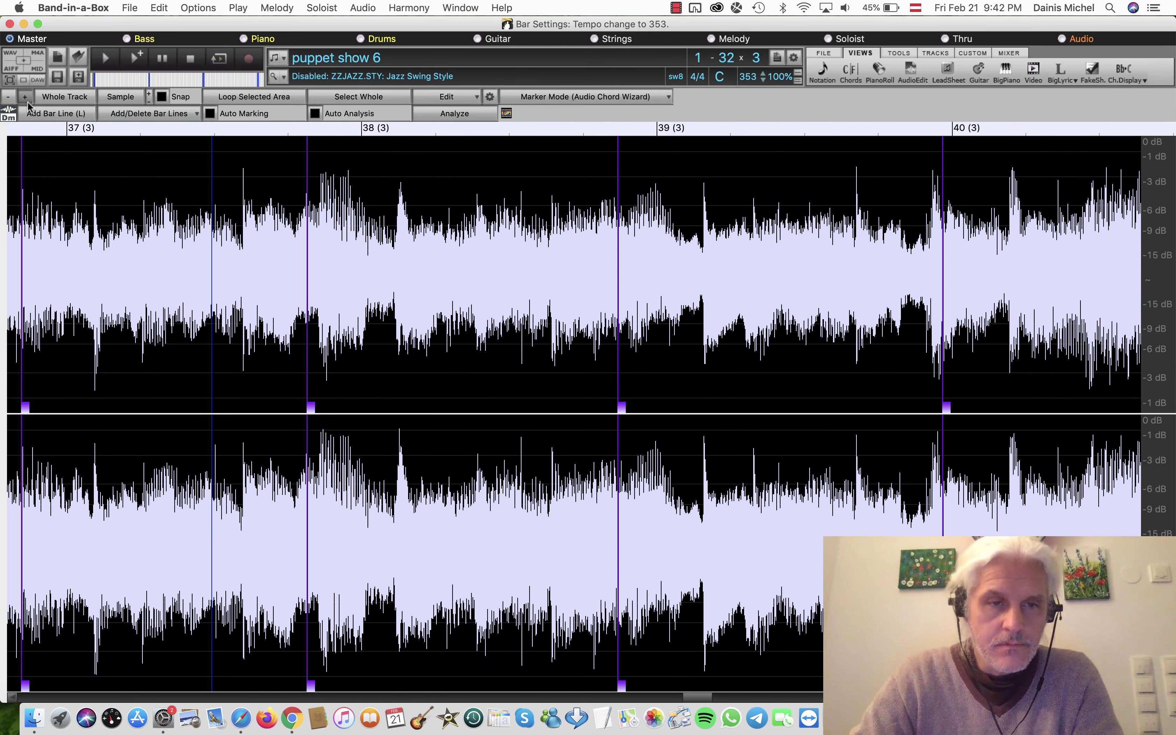
{"action": "left_click", "coordinate": [24, 96]}
{"action": "left_click", "coordinate": [291, 281]}
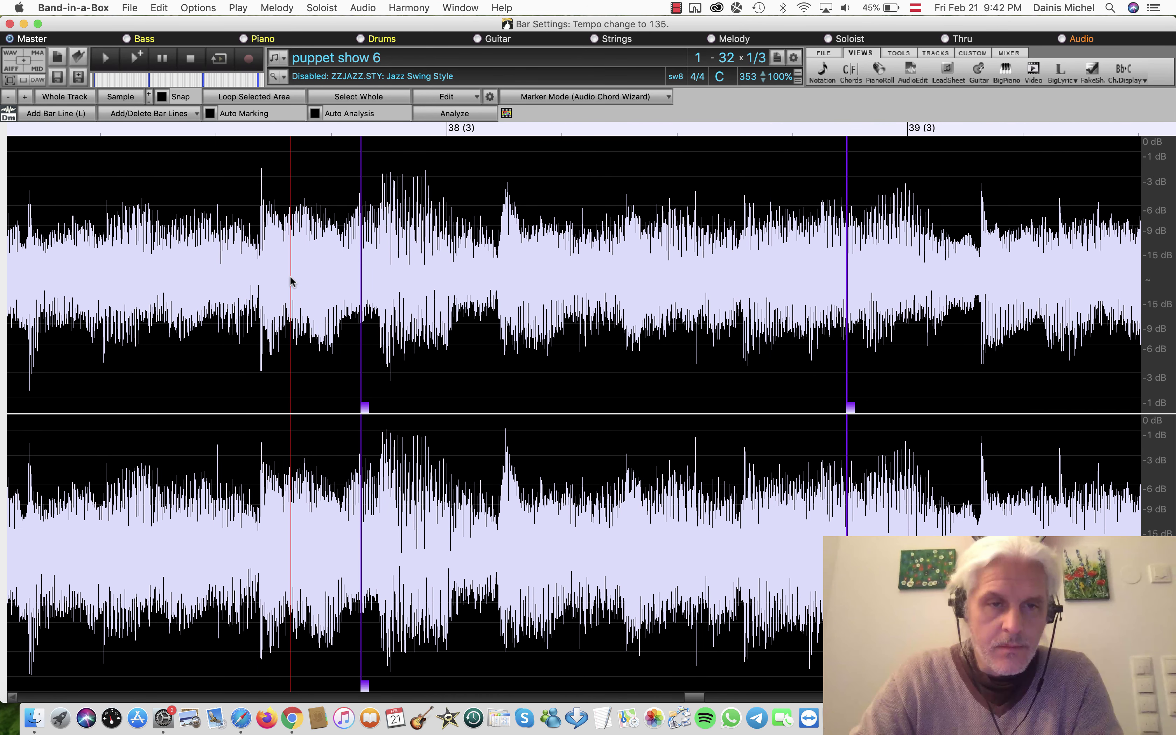
{"action": "left_click", "coordinate": [461, 298]}
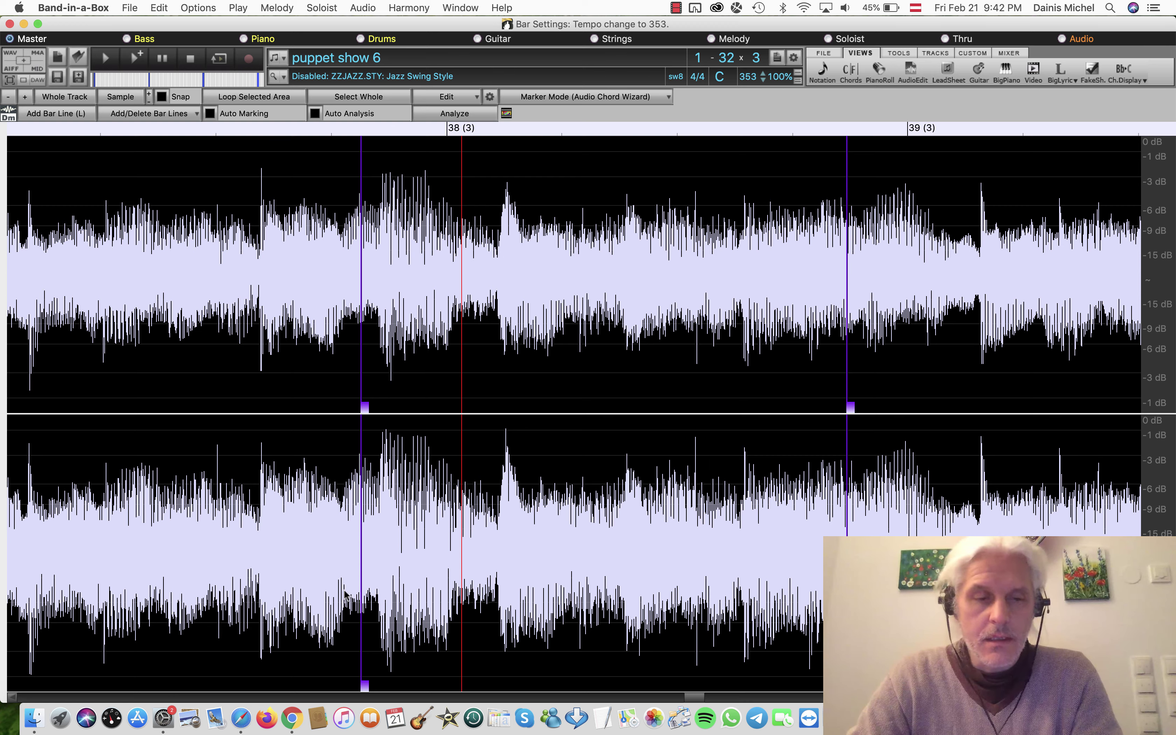
- Inspect a wider stretch of the waveform and the tempo settings around bars 57 to 62, where the marked bar lines end
{"action": "left_click", "coordinate": [8, 102]}
{"action": "left_click", "coordinate": [8, 102]}
{"action": "left_click", "coordinate": [7, 102]}
{"action": "left_click", "coordinate": [8, 102]}
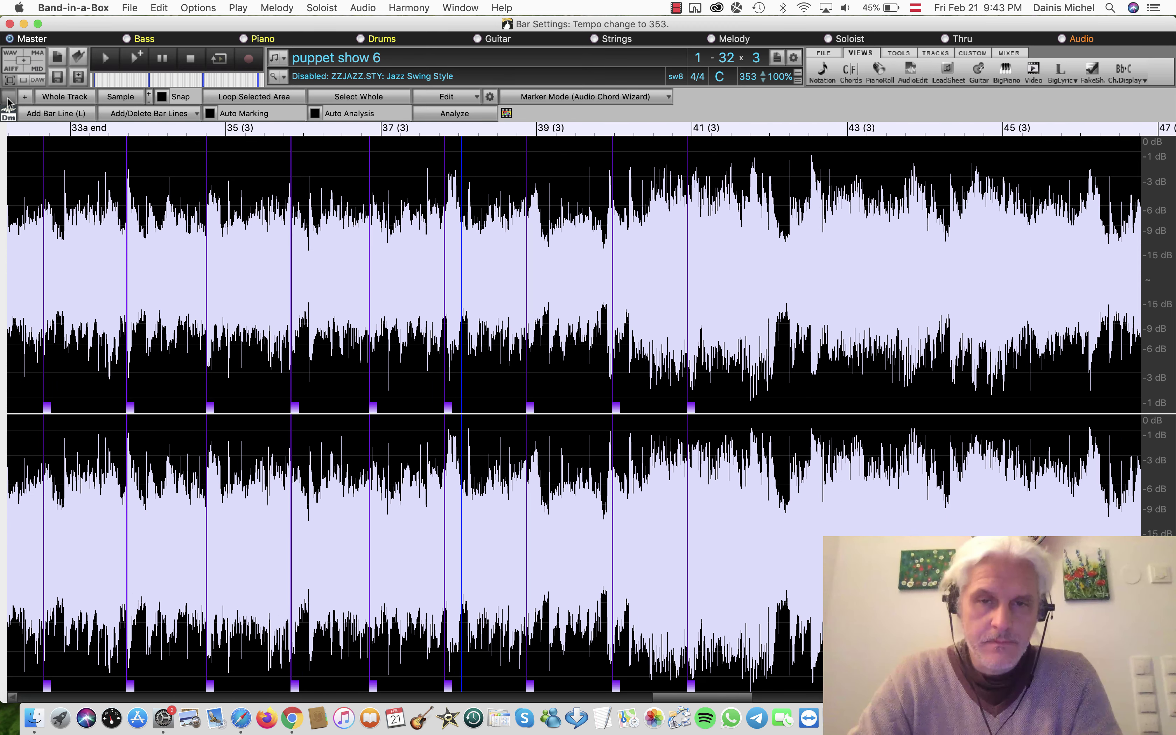
{"action": "left_click", "coordinate": [8, 102]}
{"action": "left_click", "coordinate": [421, 273]}
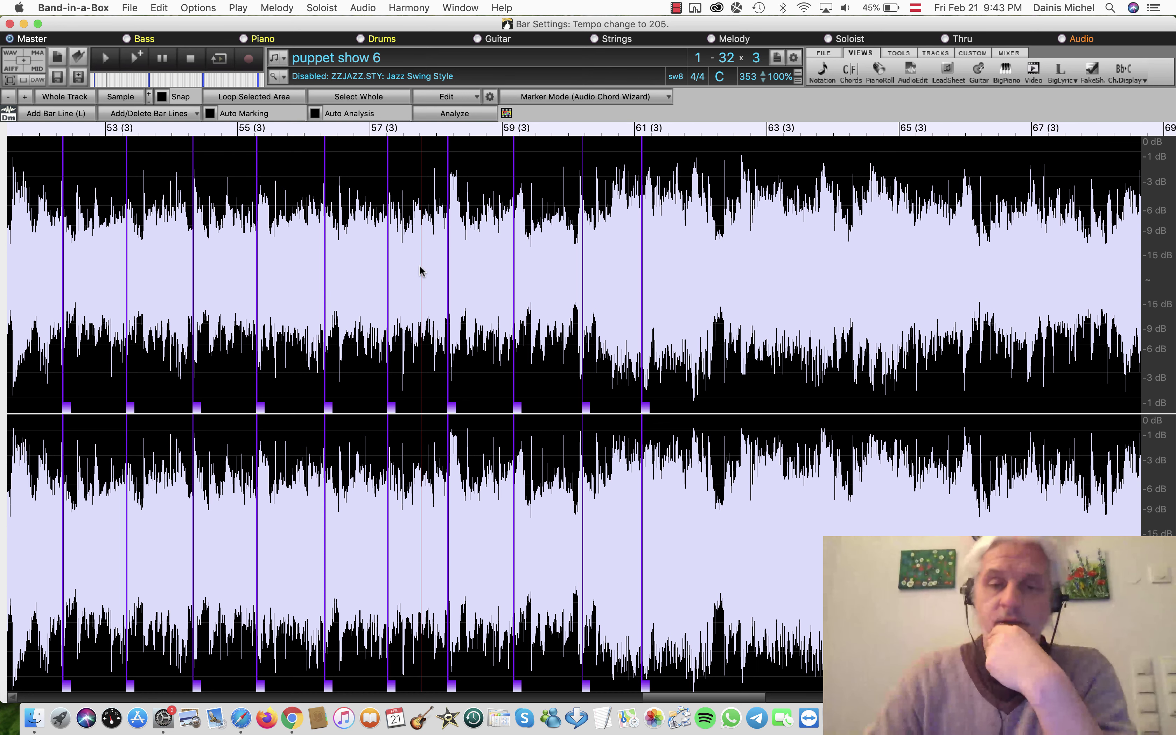
{"action": "left_click", "coordinate": [731, 271]}
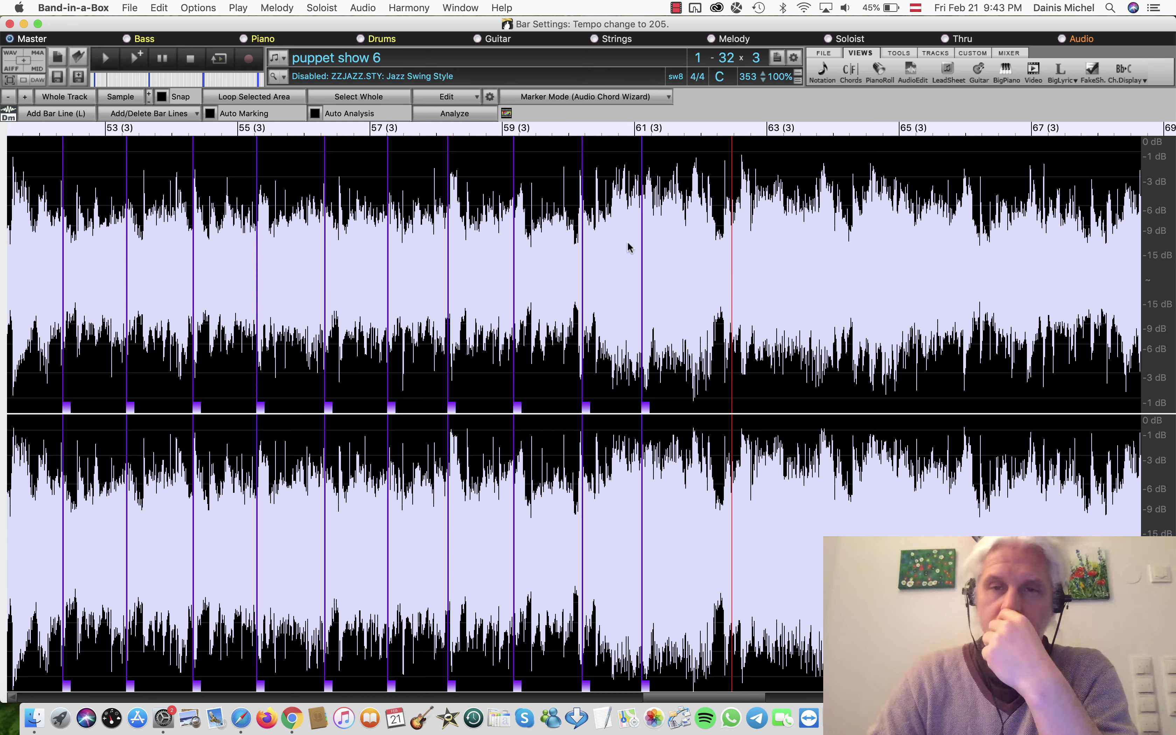
{"action": "left_click", "coordinate": [618, 348]}
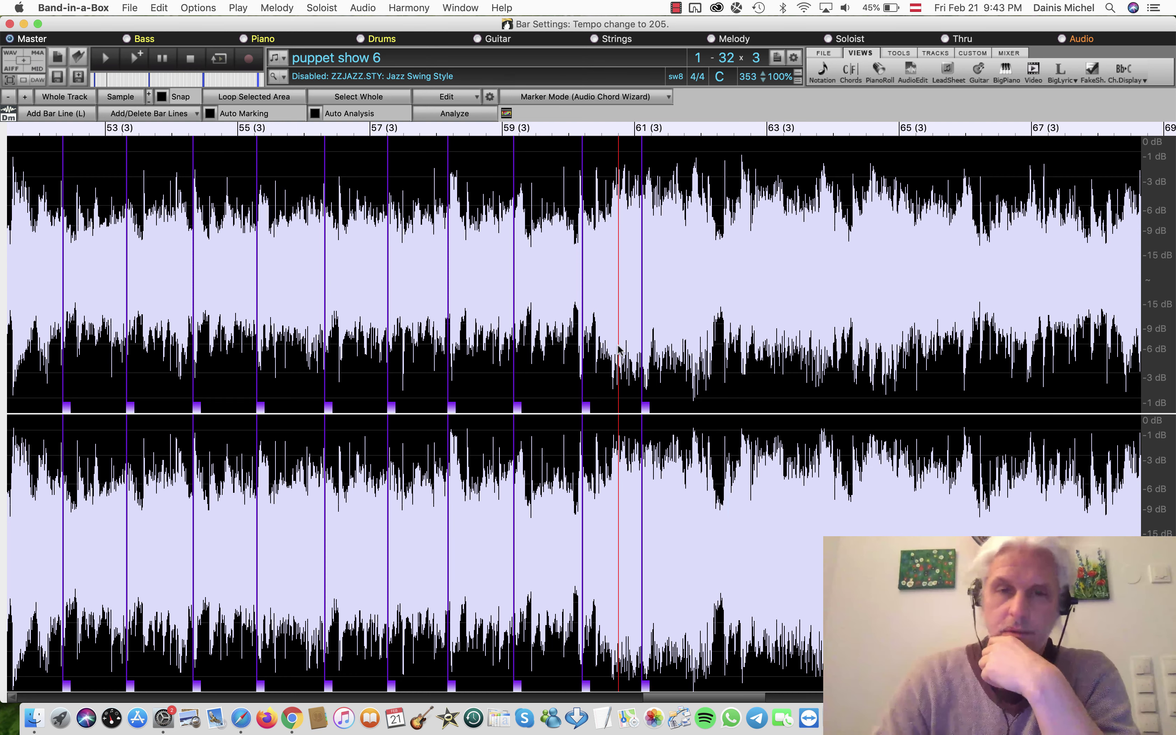
- Inspect the tempo settings around bars 77 to 79 and compare the marked bar lines with the rest of the track
{"action": "left_click", "coordinate": [496, 316]}
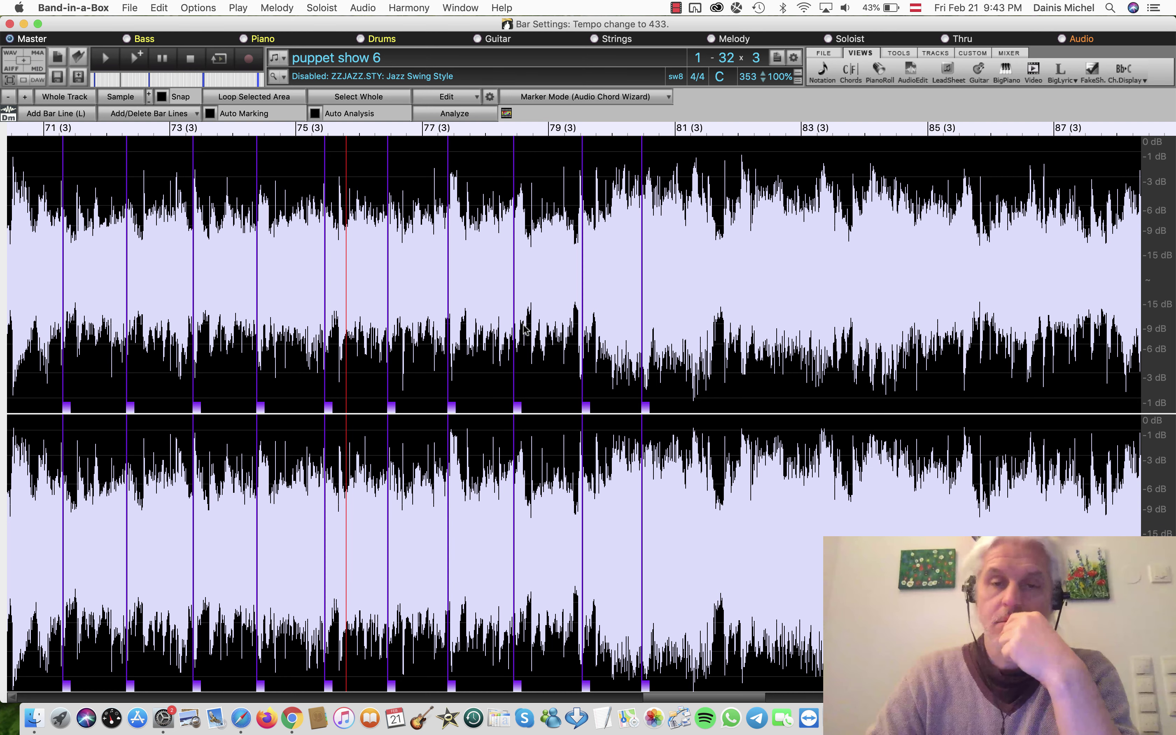
{"action": "left_click", "coordinate": [537, 326]}
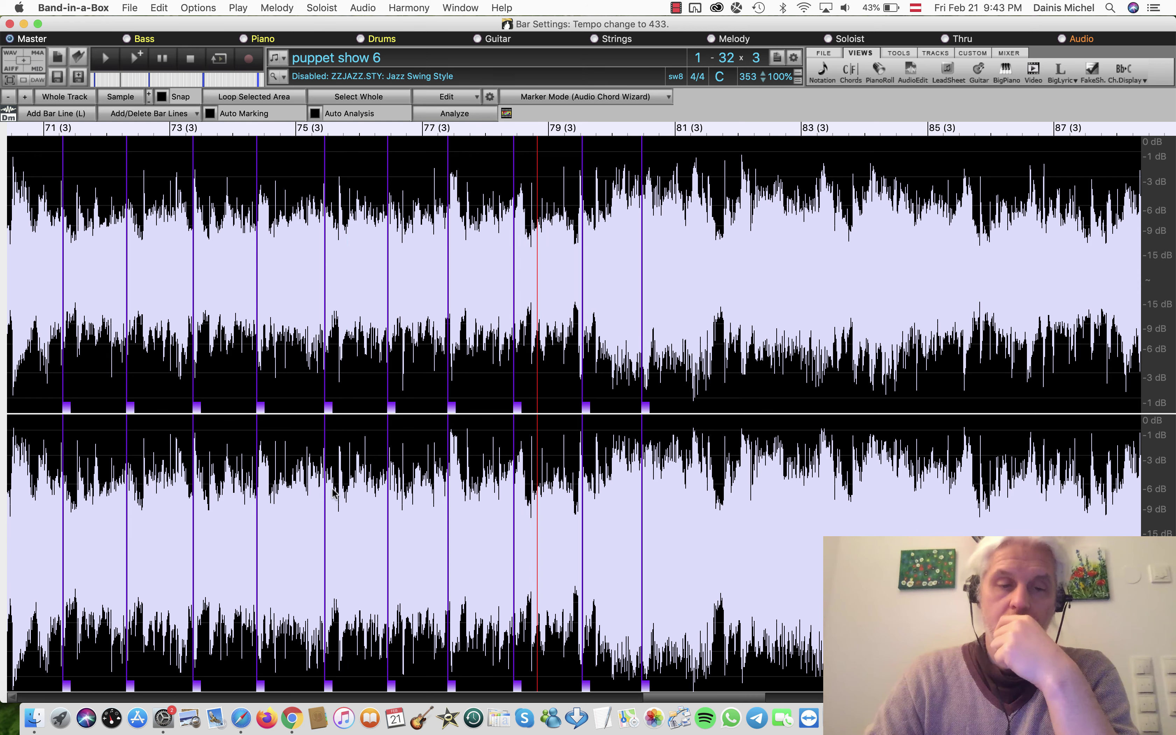
{"action": "left_click", "coordinate": [8, 97]}
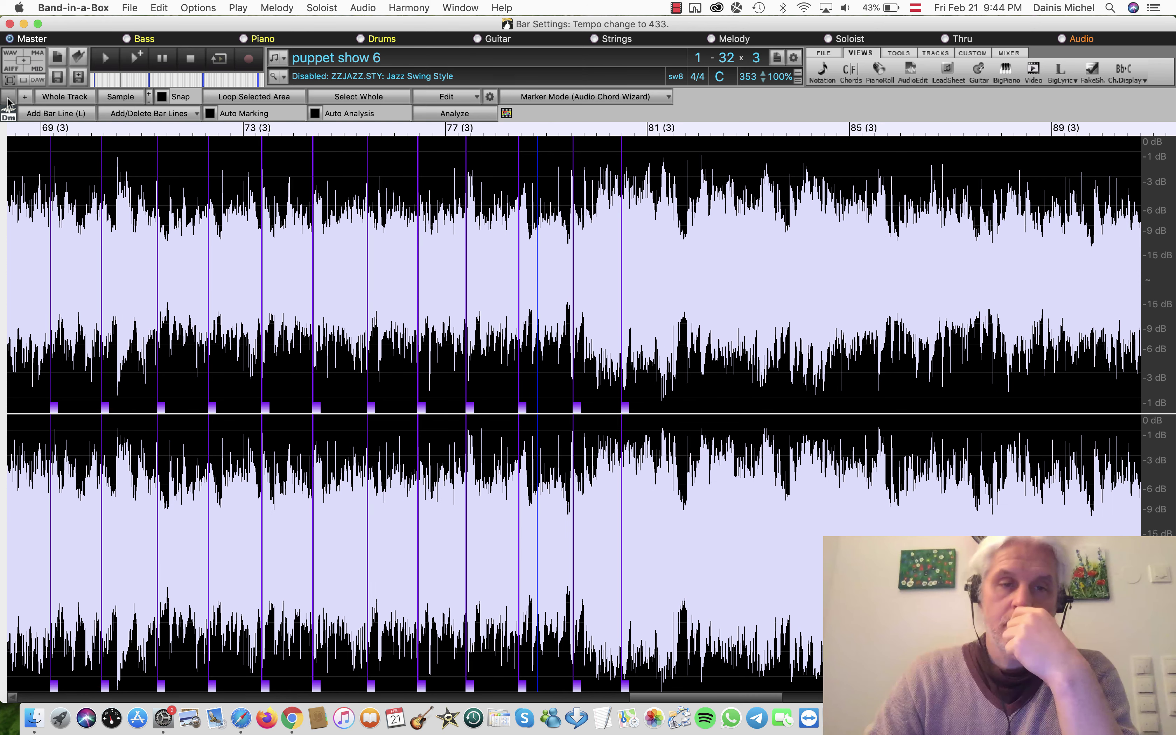
{"action": "left_click", "coordinate": [9, 97]}
{"action": "left_click", "coordinate": [8, 97]}
{"action": "left_click", "coordinate": [8, 98]}
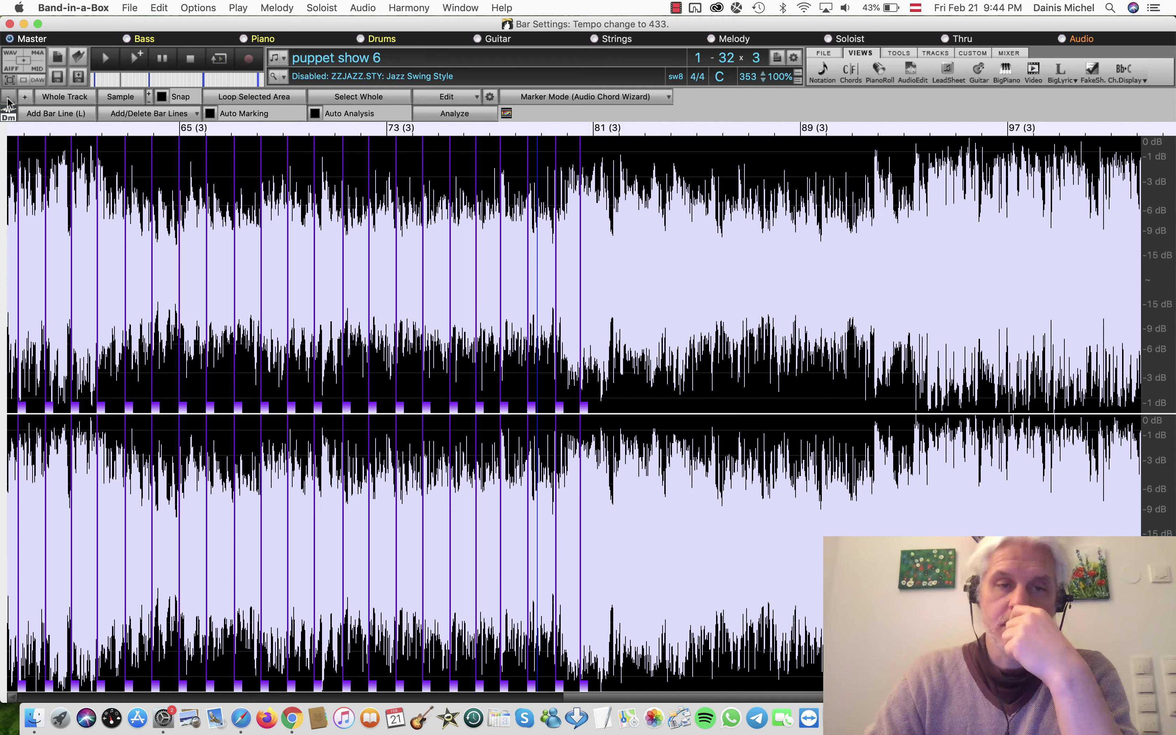
{"action": "left_click", "coordinate": [8, 97]}
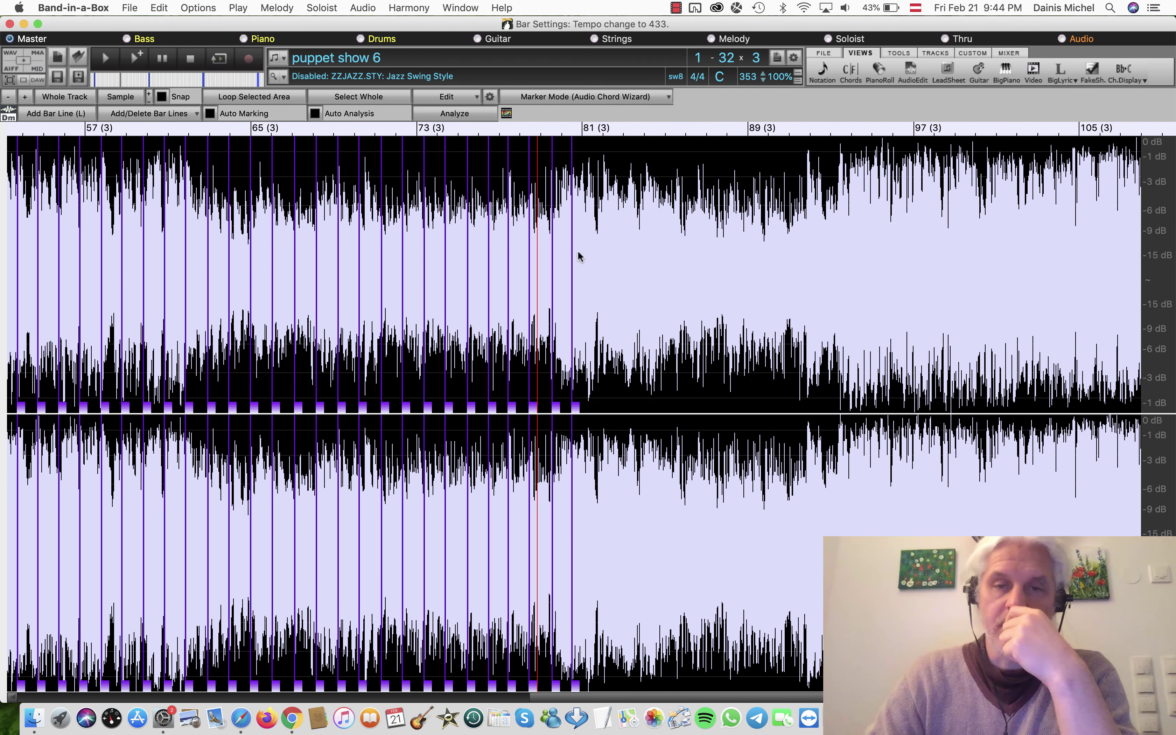
{"action": "left_click", "coordinate": [540, 278]}
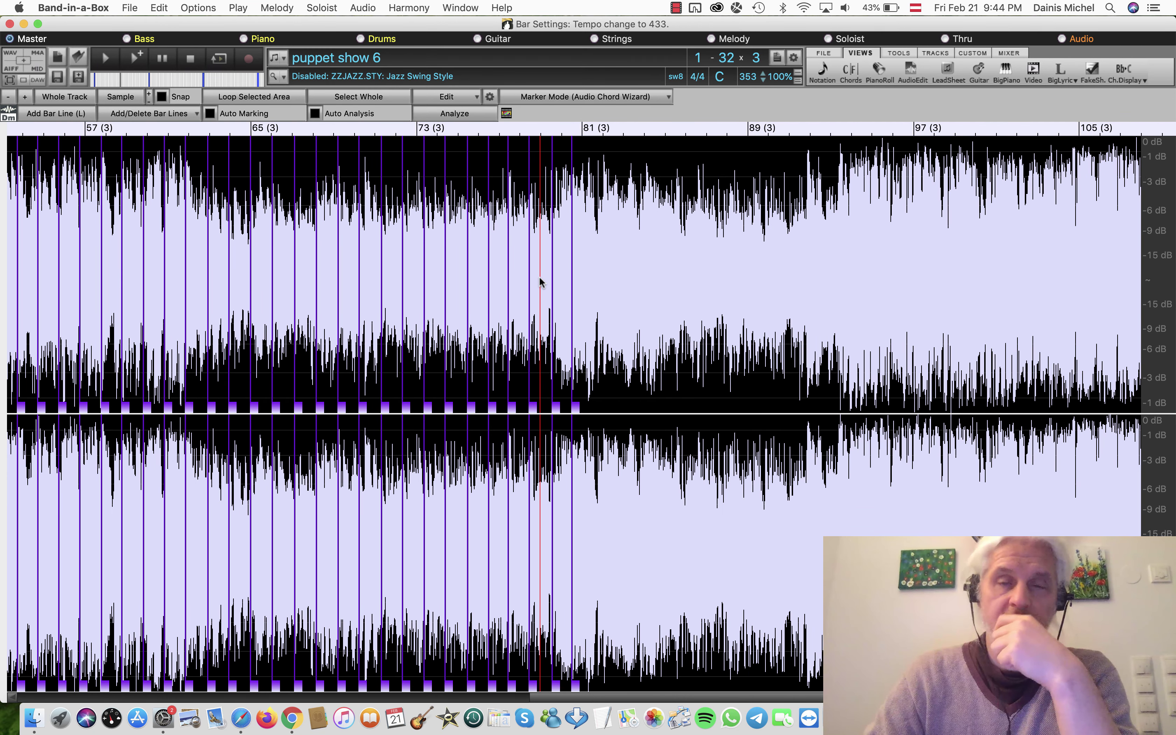
{"action": "left_click", "coordinate": [675, 8]}
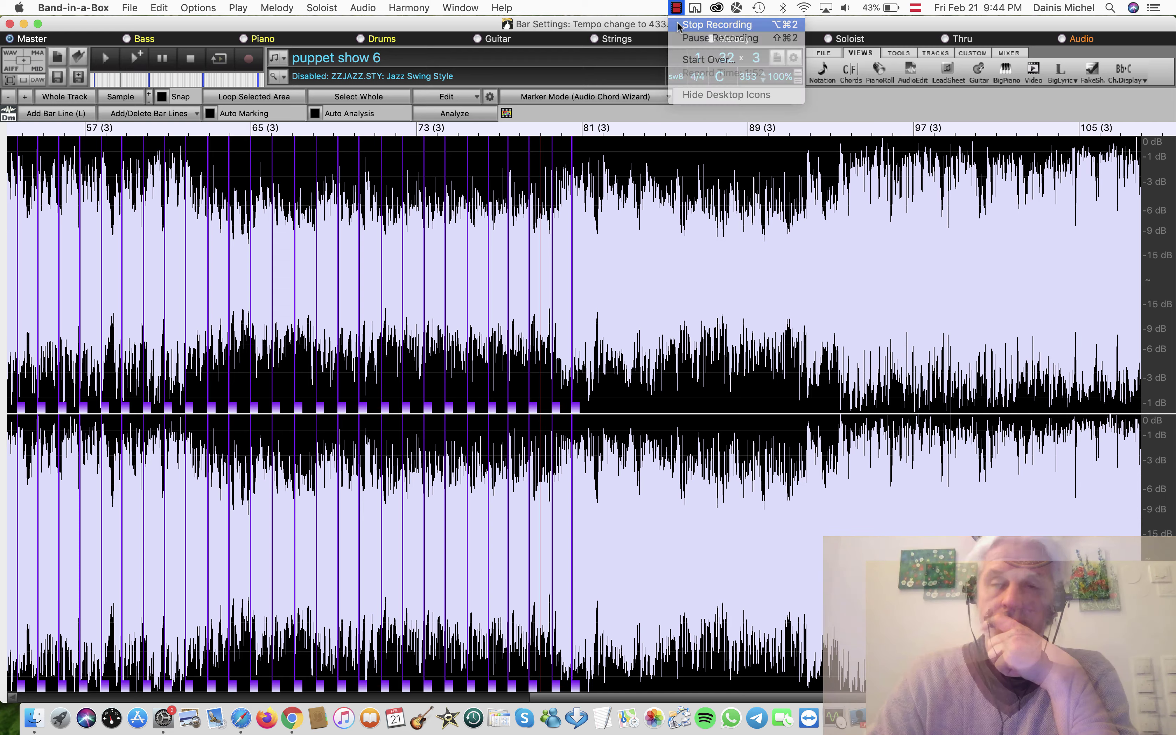
{"action": "key", "text": "super+Tab"}
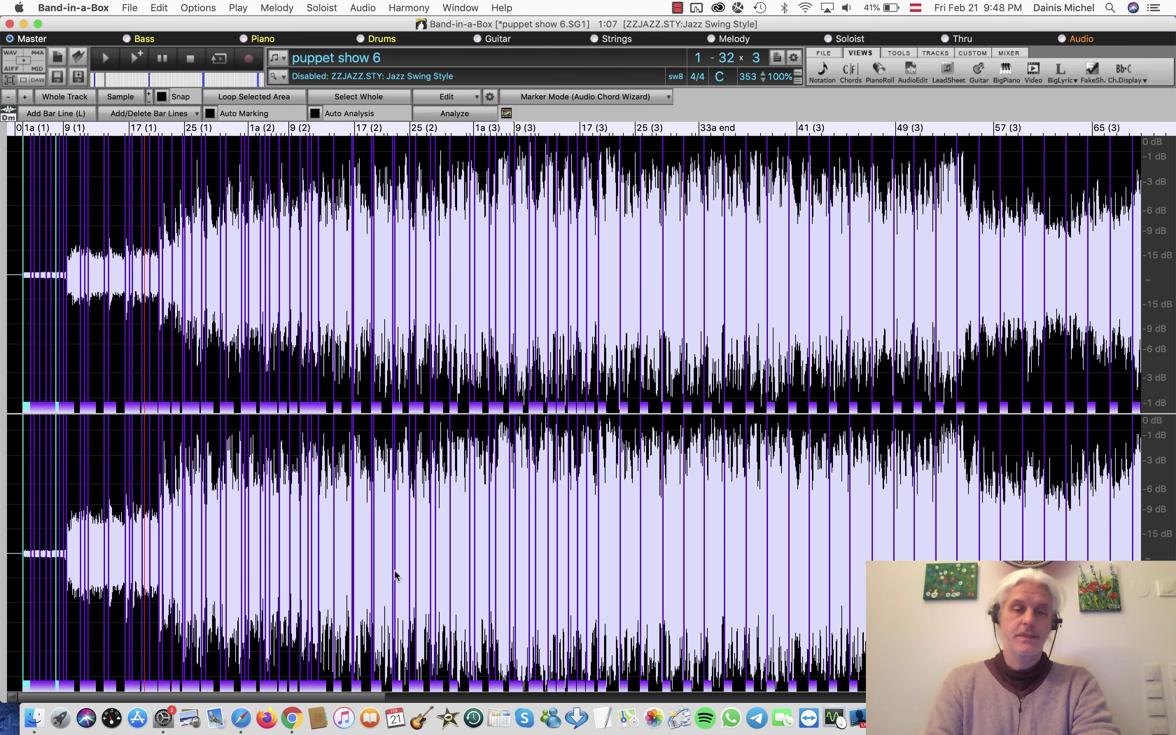
- Check where the marked bar lines end near bar 153, and return to the beginning of the track
{"action": "left_click_drag", "start_coordinate": [177, 700], "coordinate": [690, 719]}
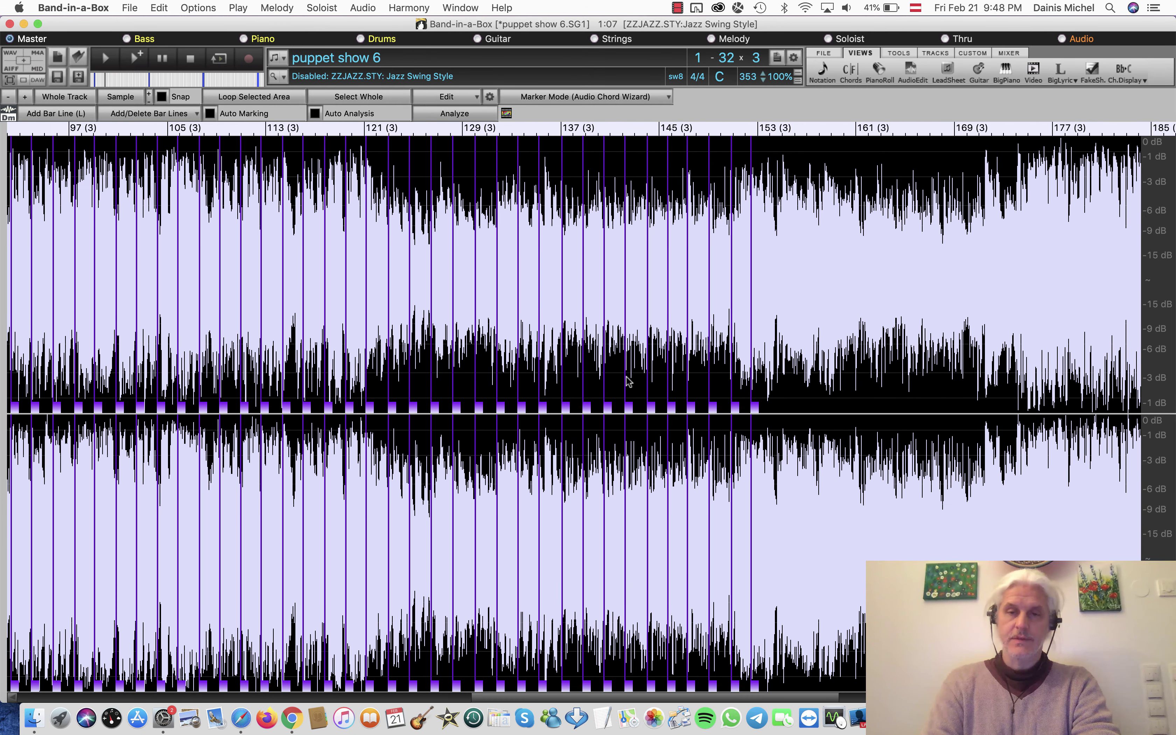
{"action": "left_click", "coordinate": [739, 343]}
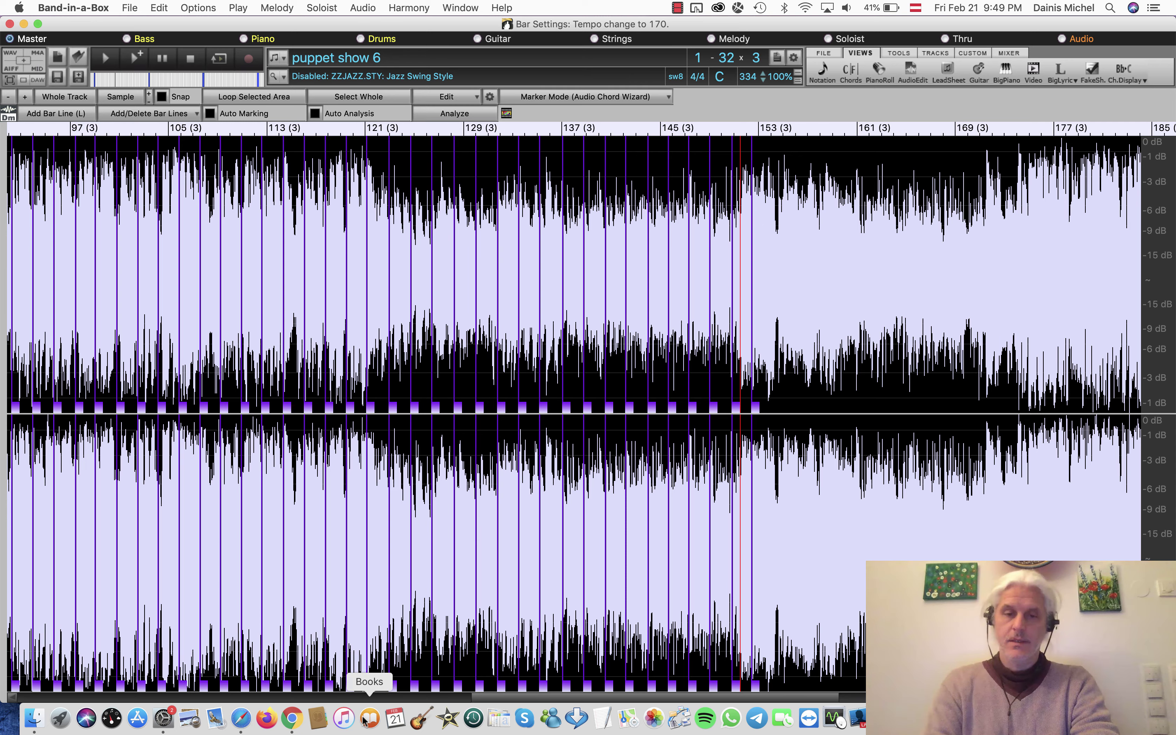
{"action": "left_click_drag", "start_coordinate": [526, 700], "coordinate": [51, 689]}
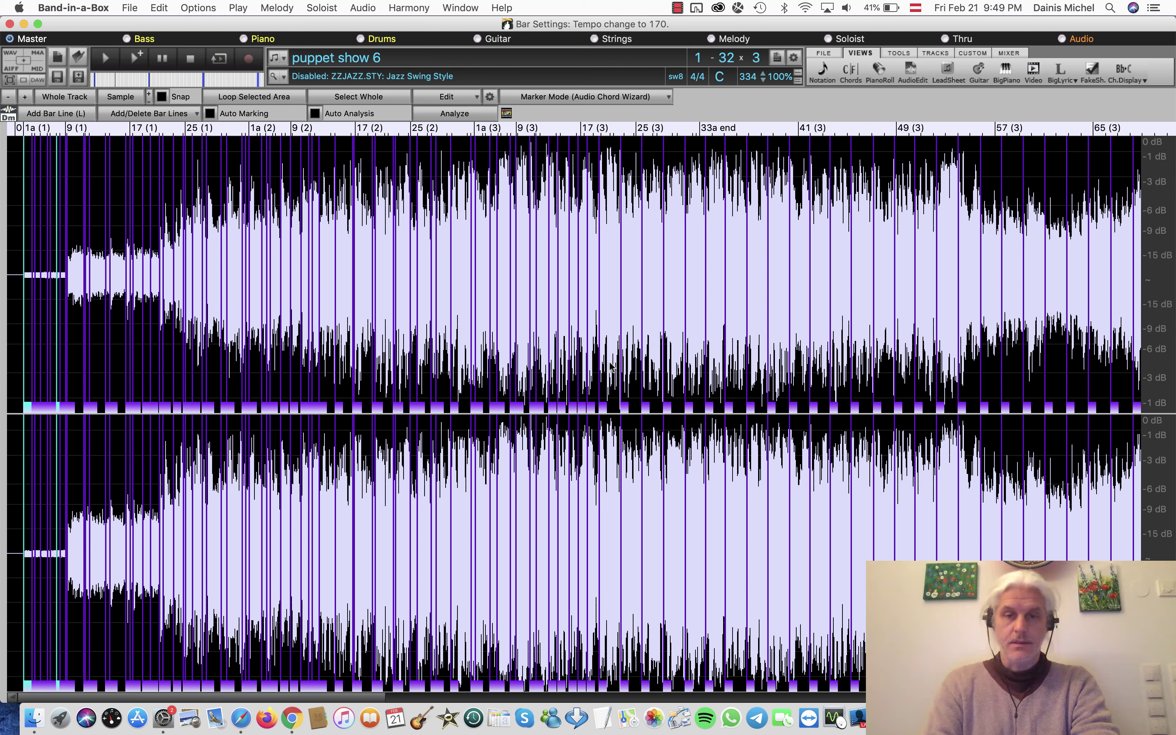
- Highlight the audio from the track's start to about bar 21 of the third chorus, cut it, and undo the cut
{"action": "left_click_drag", "start_coordinate": [612, 363], "coordinate": [1, 275]}
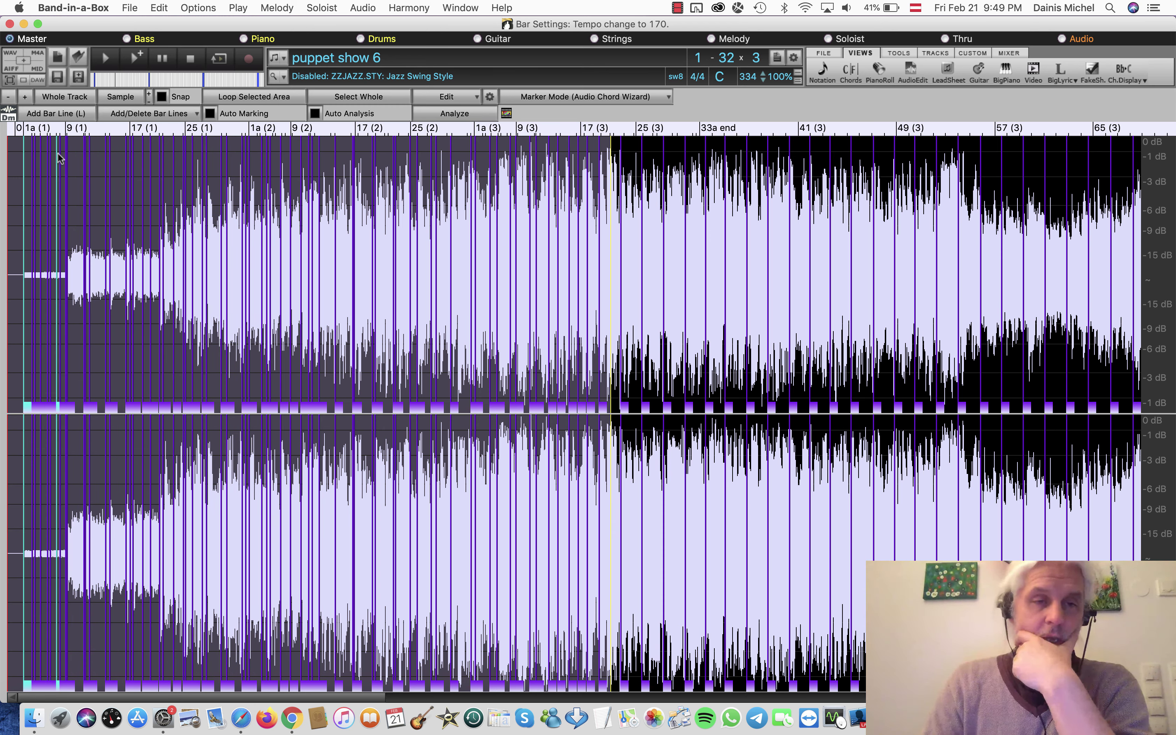
{"action": "right_click", "coordinate": [101, 182]}
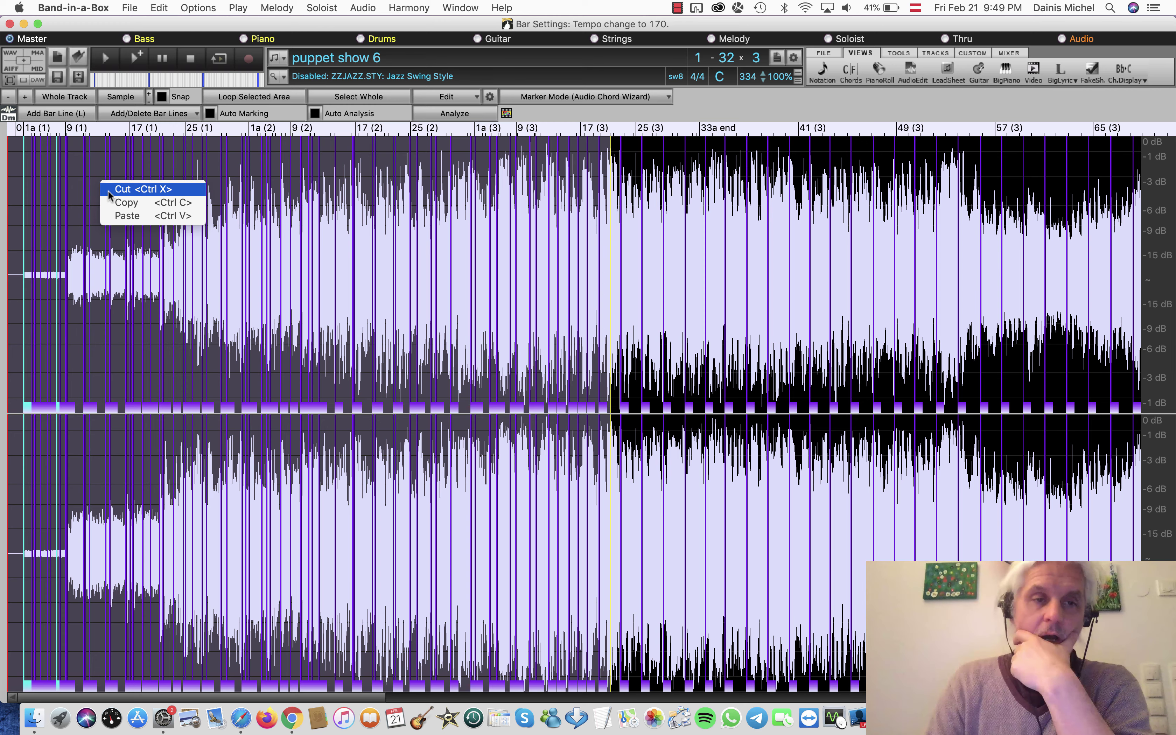
{"action": "left_click", "coordinate": [108, 191]}
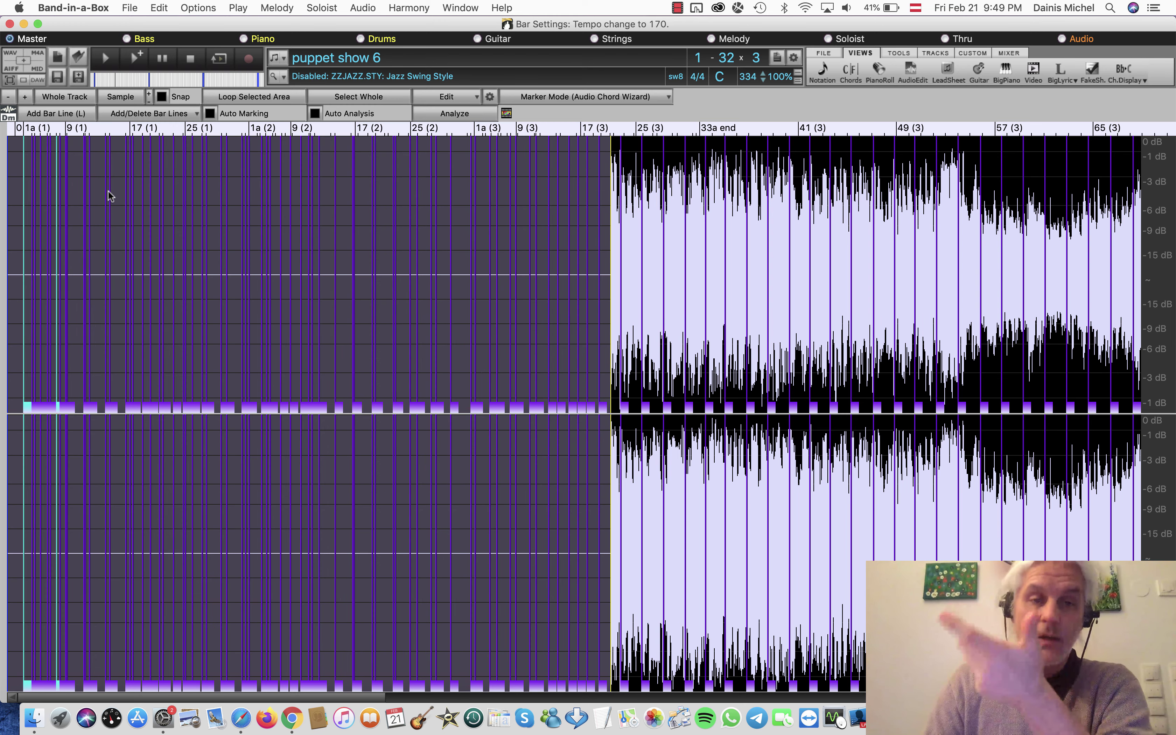
{"action": "left_click", "coordinate": [160, 8]}
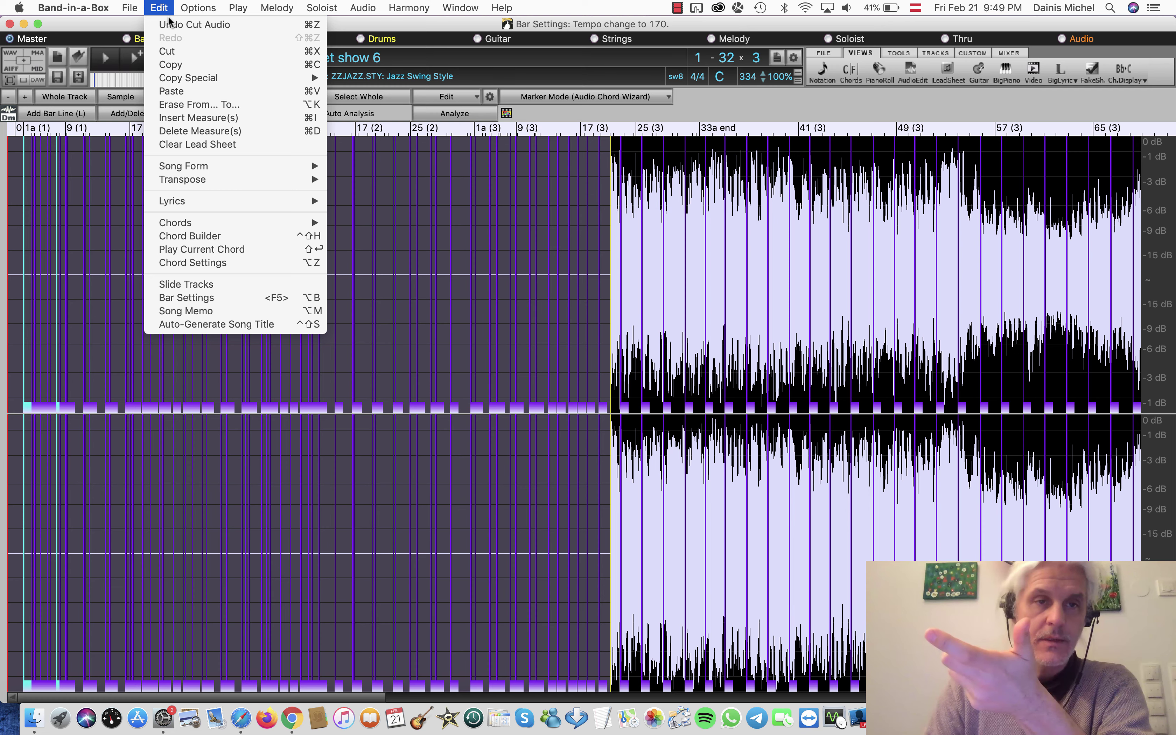
{"action": "left_click", "coordinate": [170, 24]}
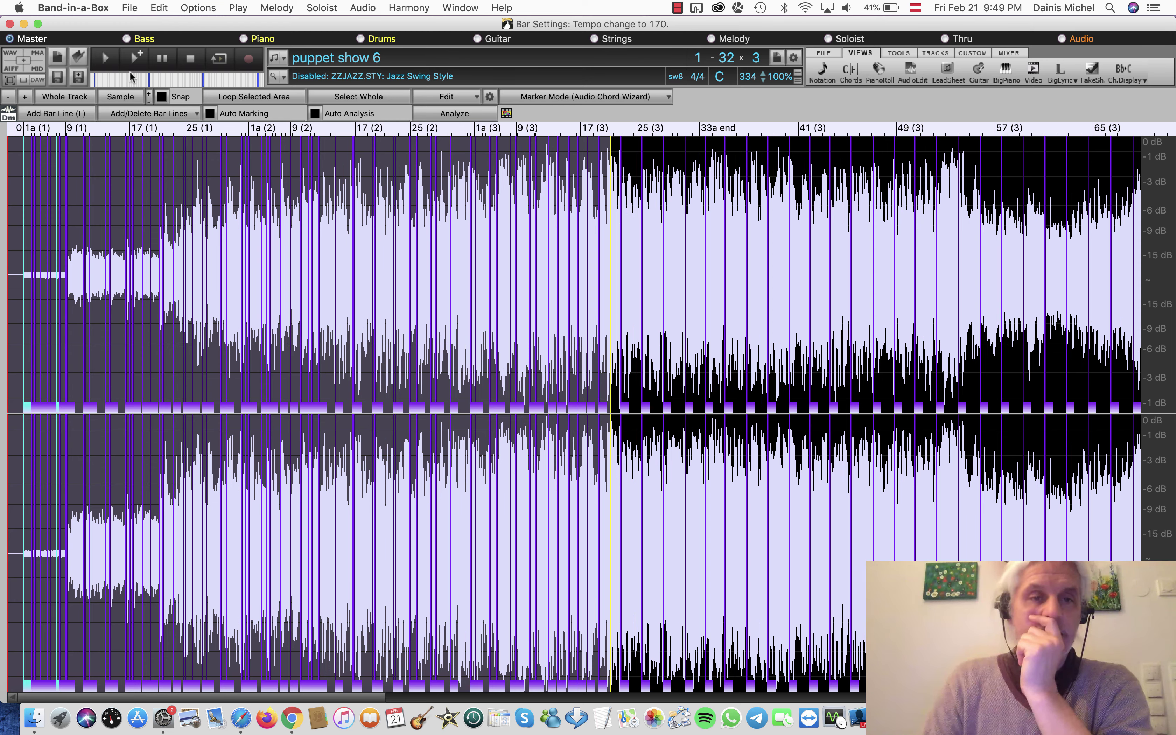
- Delete the bar lines in the highlighted region, review the result across the whole track, and undo the deletion
{"action": "left_click", "coordinate": [193, 114]}
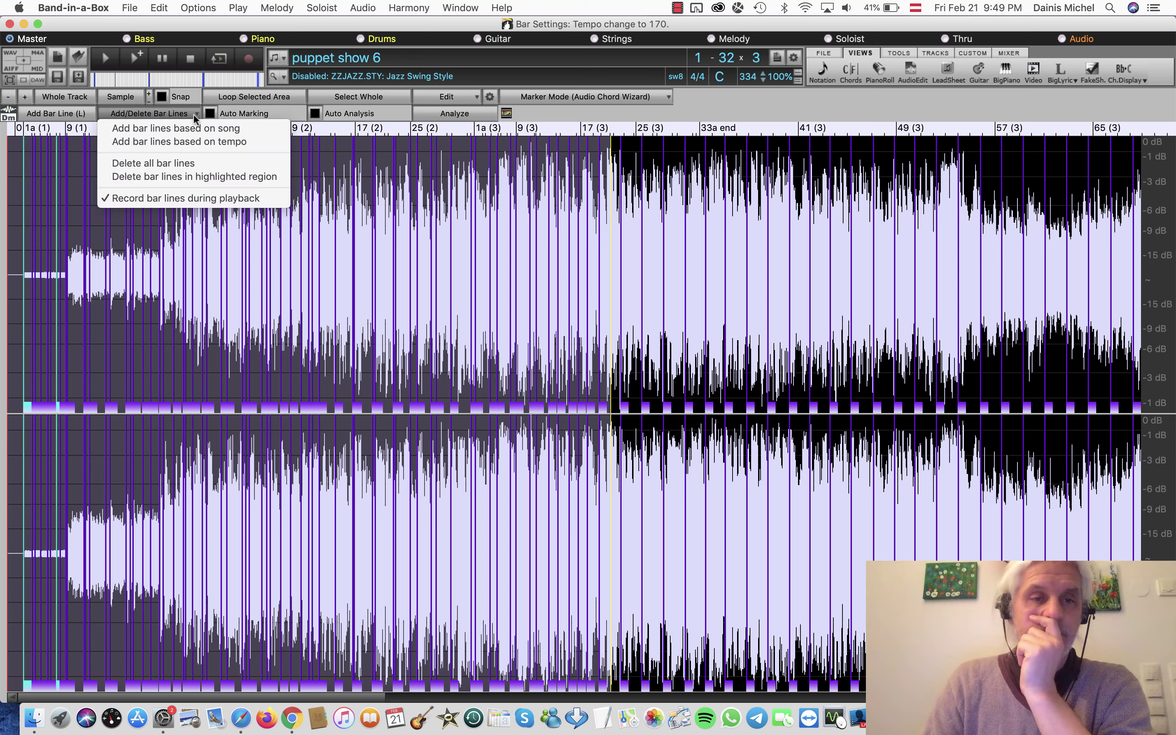
{"action": "left_click", "coordinate": [194, 176]}
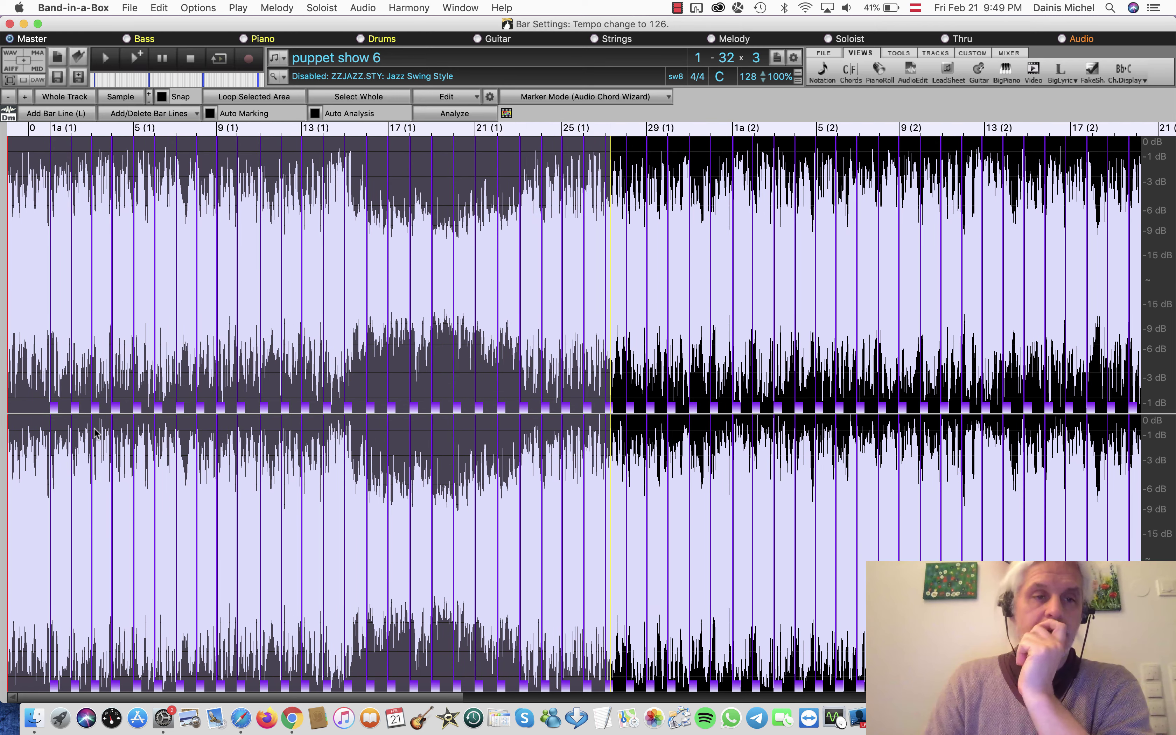
{"action": "left_click", "coordinate": [8, 96]}
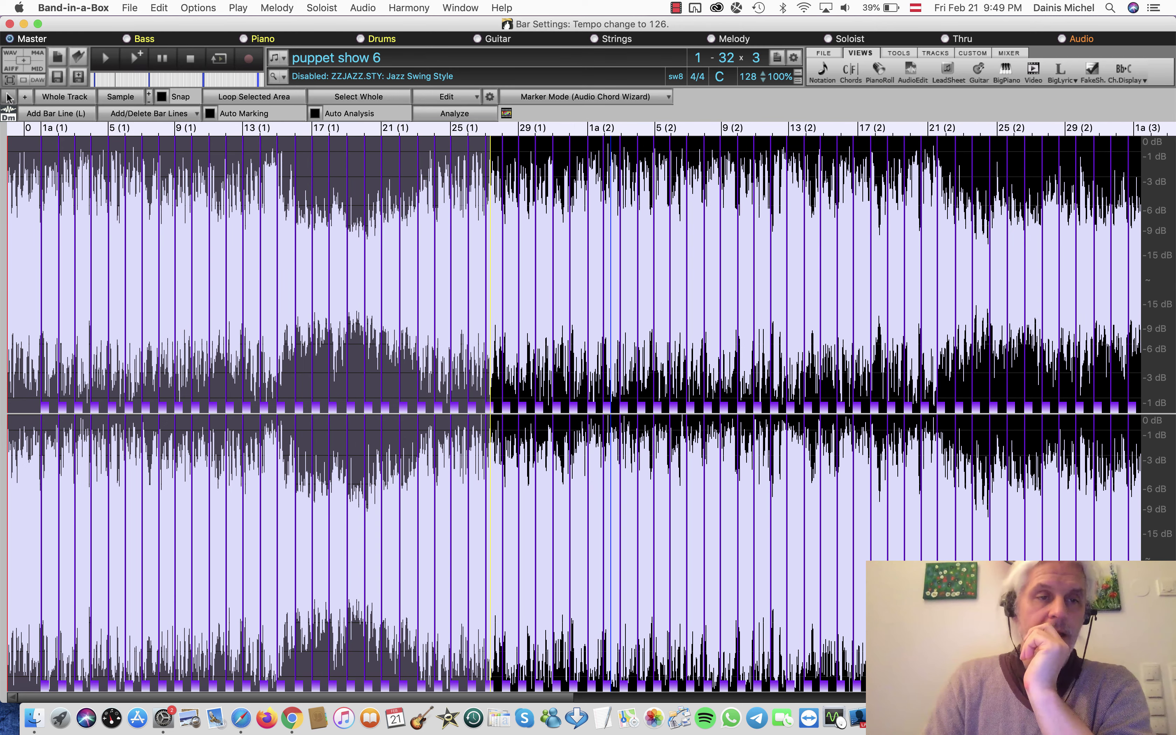
{"action": "left_click", "coordinate": [8, 96]}
{"action": "left_click", "coordinate": [8, 97]}
{"action": "left_click", "coordinate": [8, 96]}
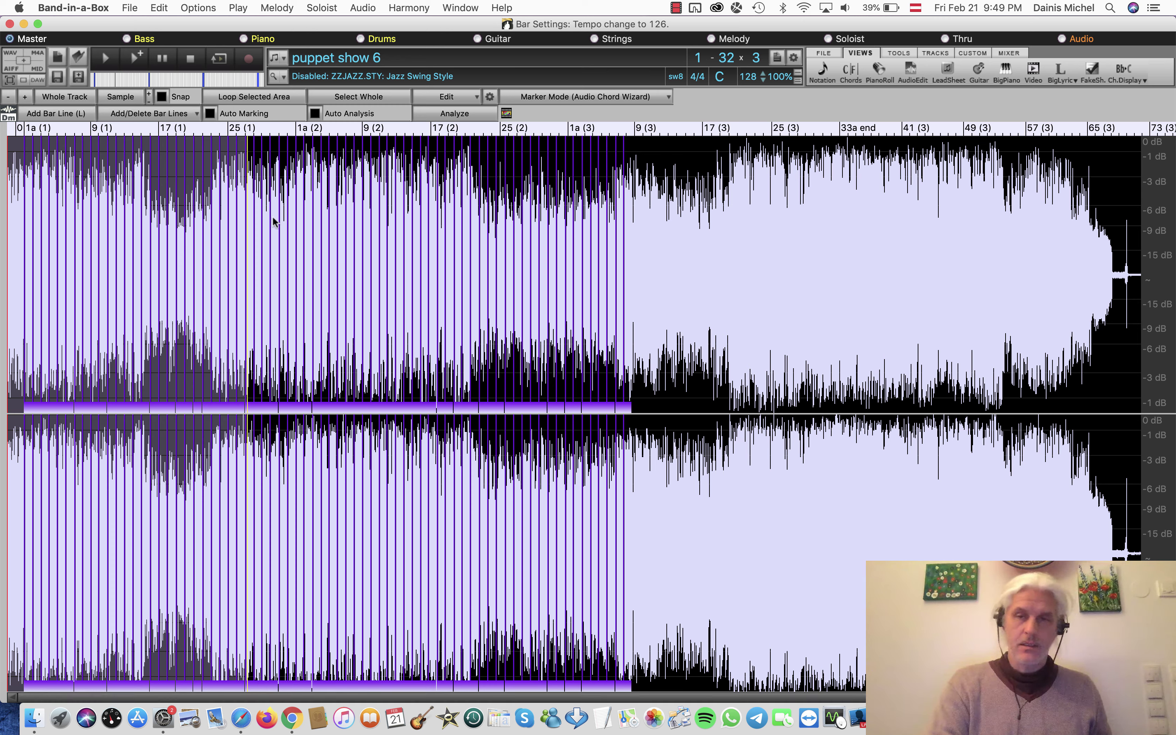
{"action": "left_click", "coordinate": [159, 8]}
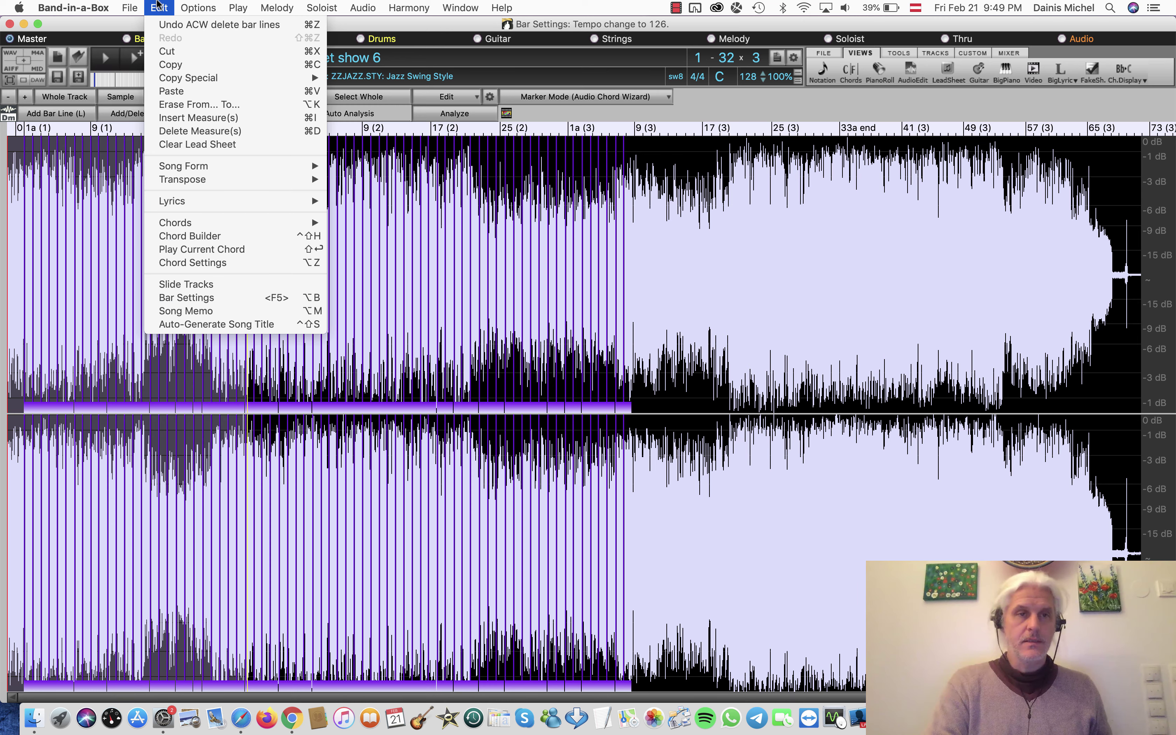
{"action": "left_click", "coordinate": [164, 25]}
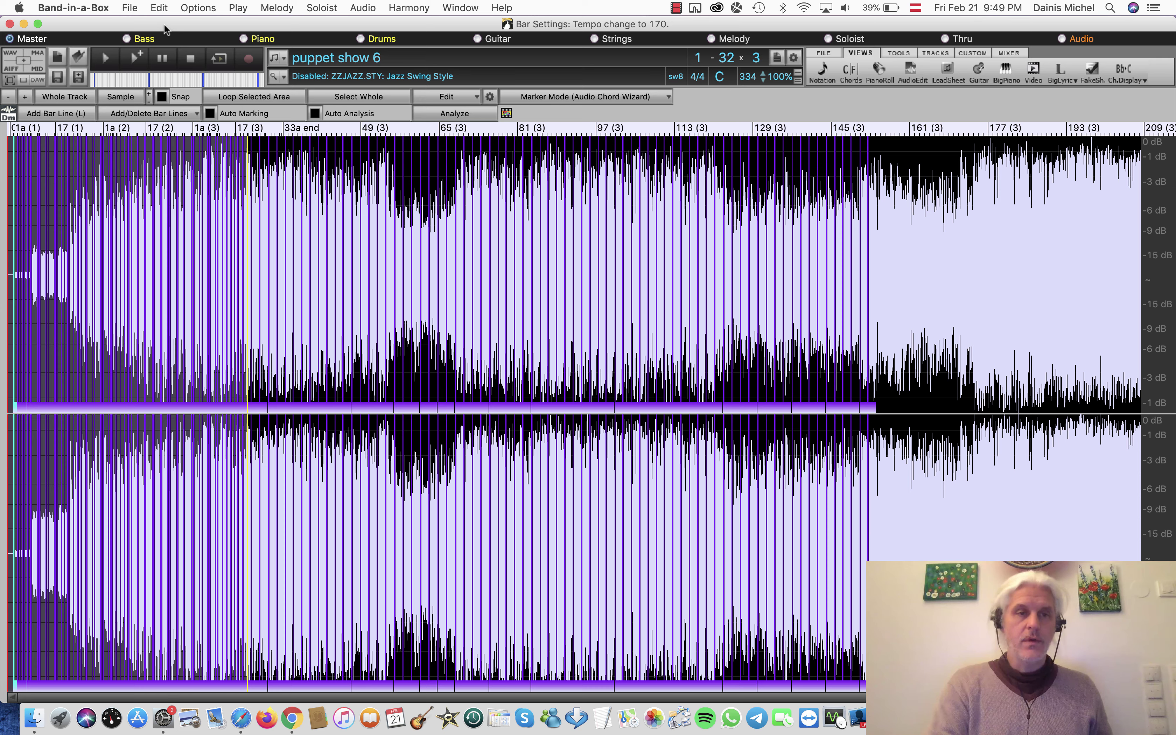
- Try deleting all bar lines with the audio from the start to about bar 21 of the third chorus highlighted, and undo the deletion
{"action": "left_click", "coordinate": [130, 304]}
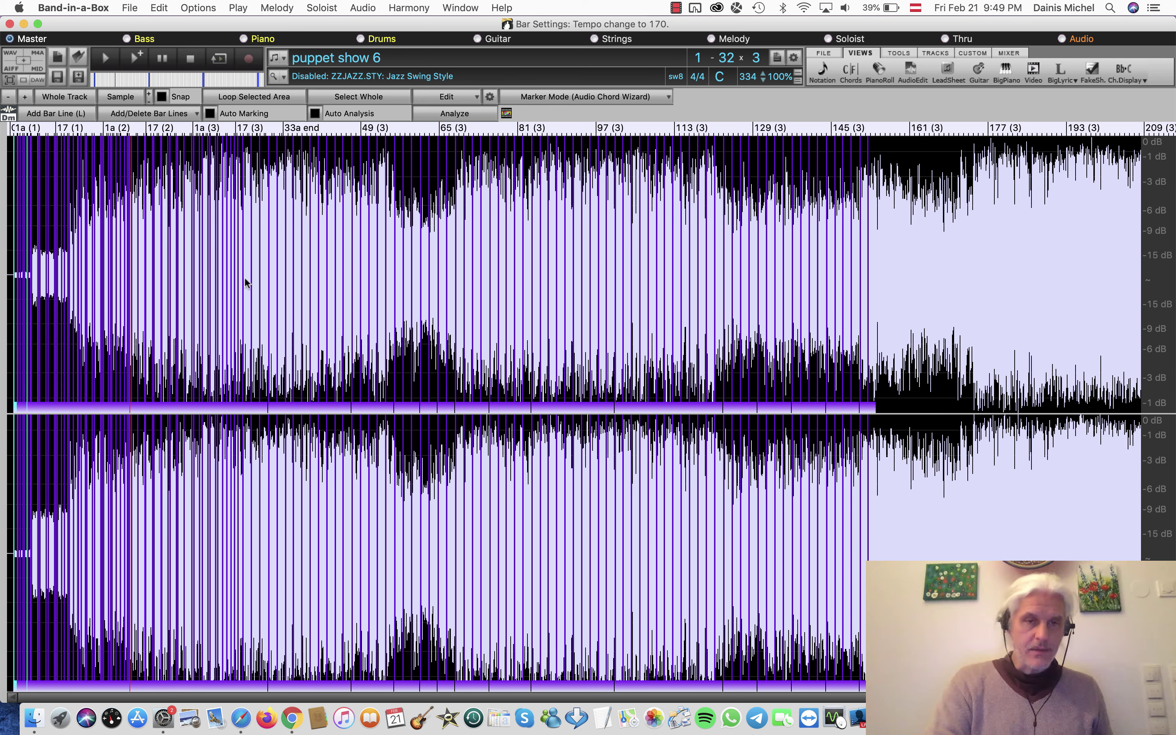
{"action": "left_click_drag", "start_coordinate": [248, 284], "coordinate": [7, 283]}
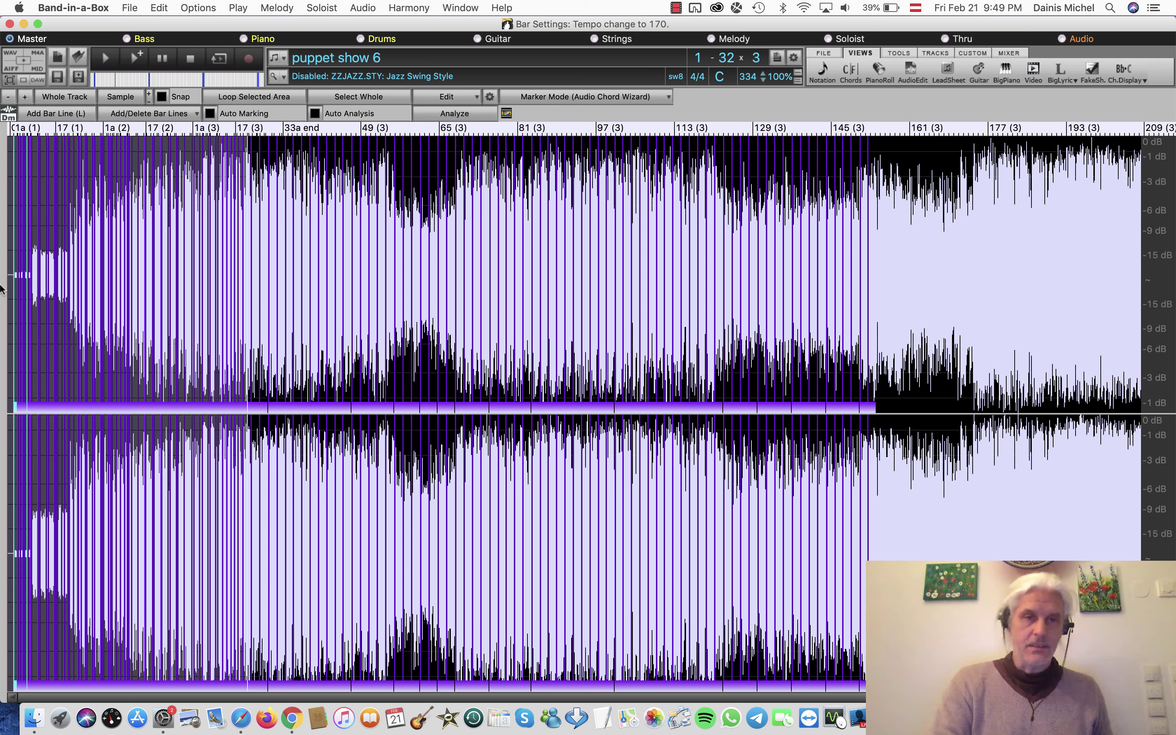
{"action": "left_click", "coordinate": [195, 116]}
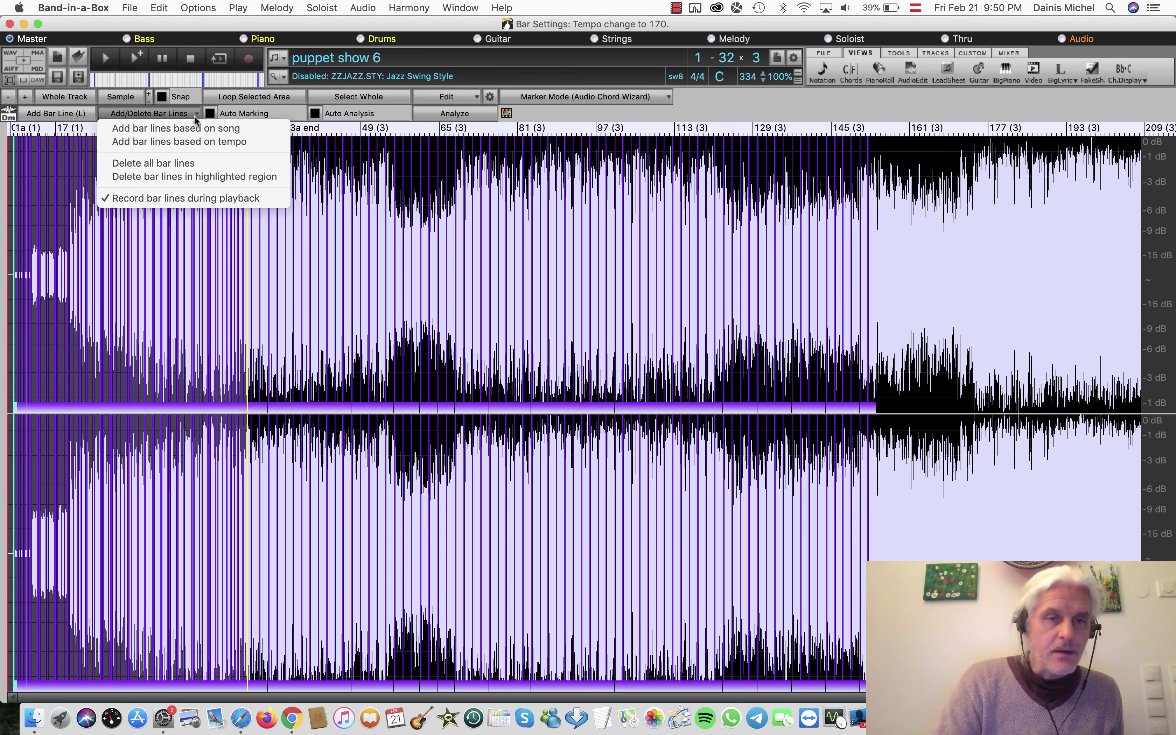
{"action": "left_click", "coordinate": [196, 160]}
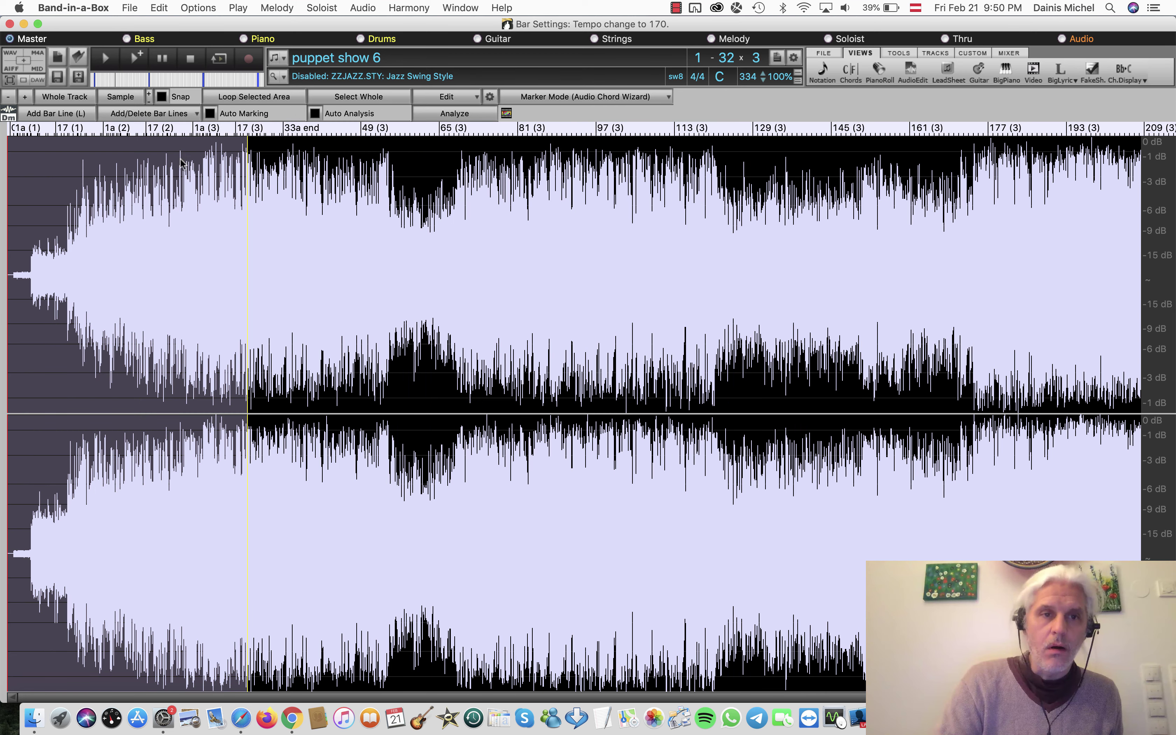
{"action": "left_click", "coordinate": [162, 7]}
{"action": "left_click", "coordinate": [168, 27]}
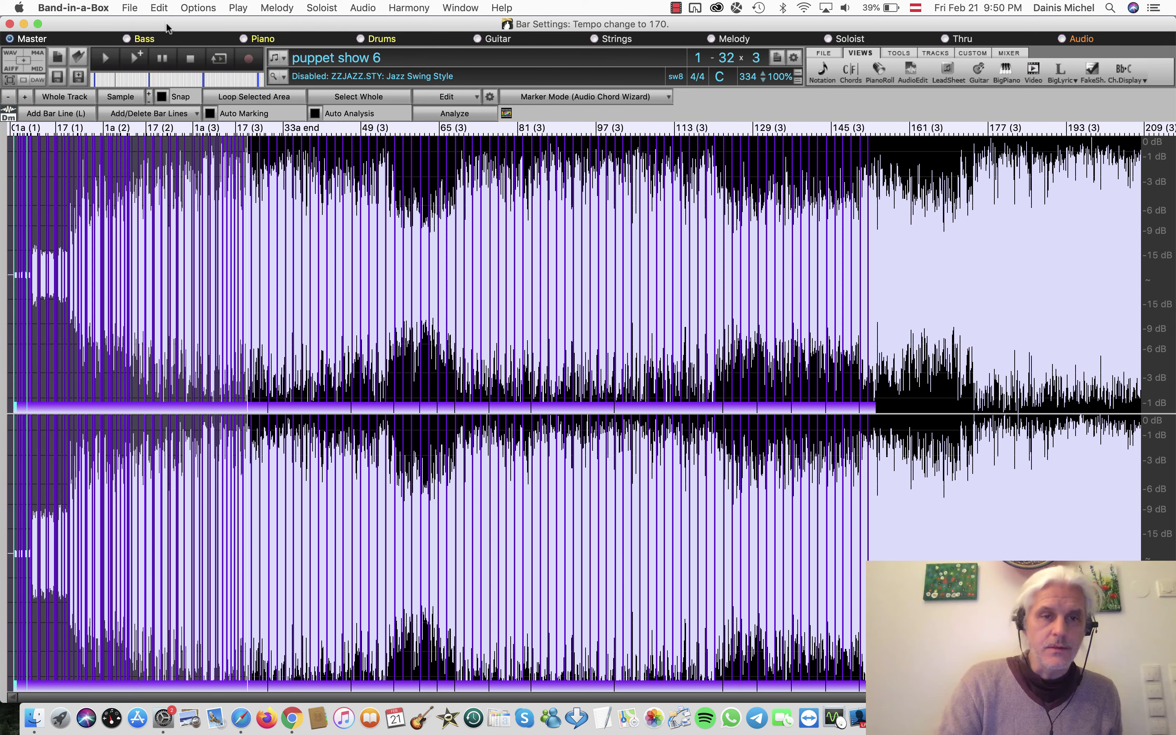
- Try deleting only the bar lines in the highlighted region from the track's start to about bar 21 of the third chorus, and undo it
{"action": "left_click", "coordinate": [253, 264]}
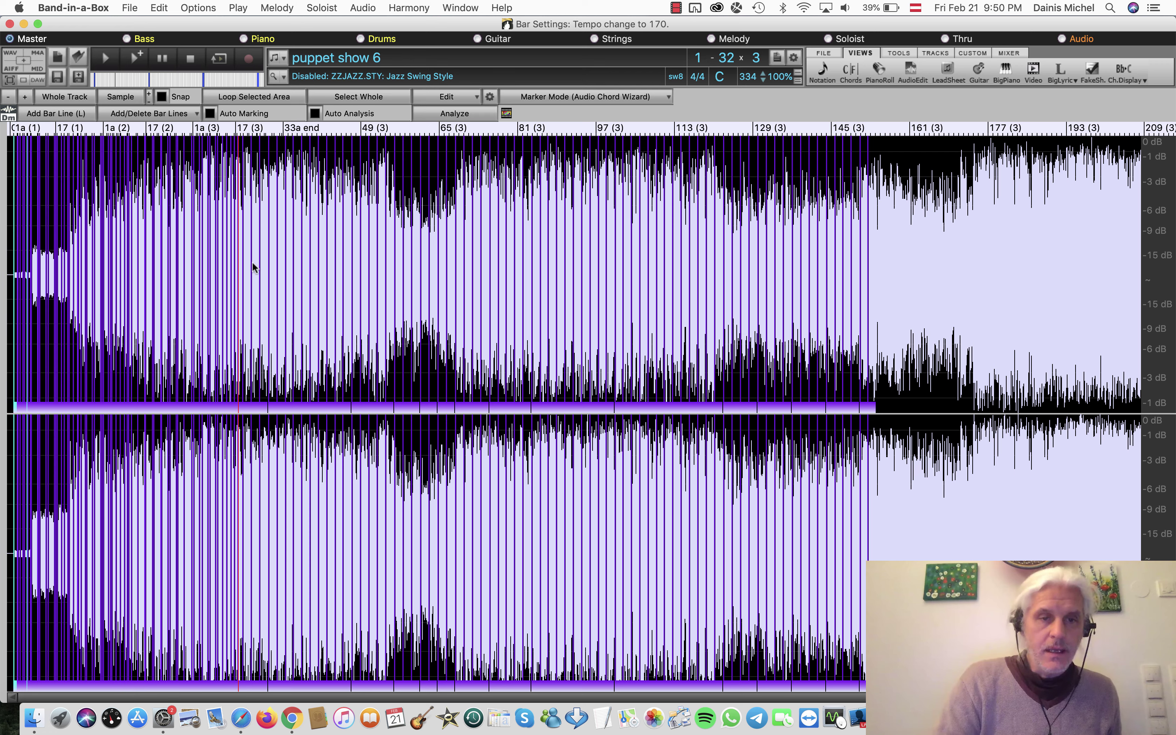
{"action": "left_click", "coordinate": [246, 280]}
{"action": "left_click_drag", "start_coordinate": [29, 277], "coordinate": [4, 284]}
{"action": "left_click", "coordinate": [196, 114]}
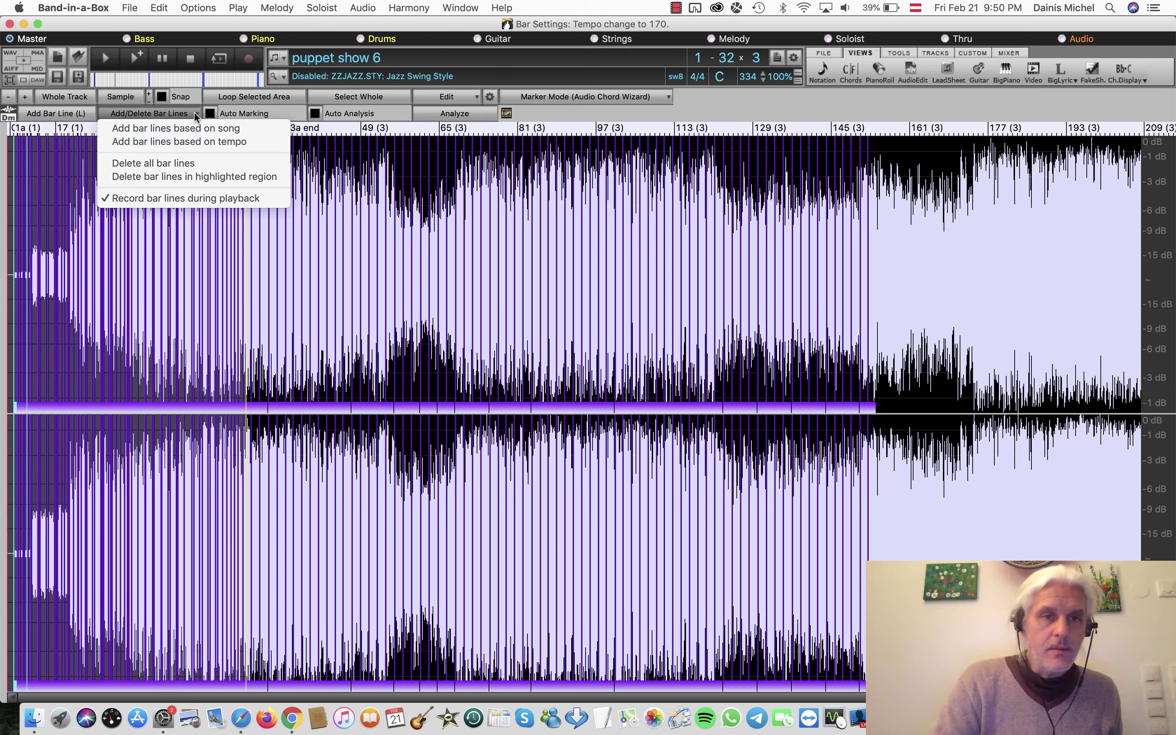
{"action": "left_click", "coordinate": [194, 176]}
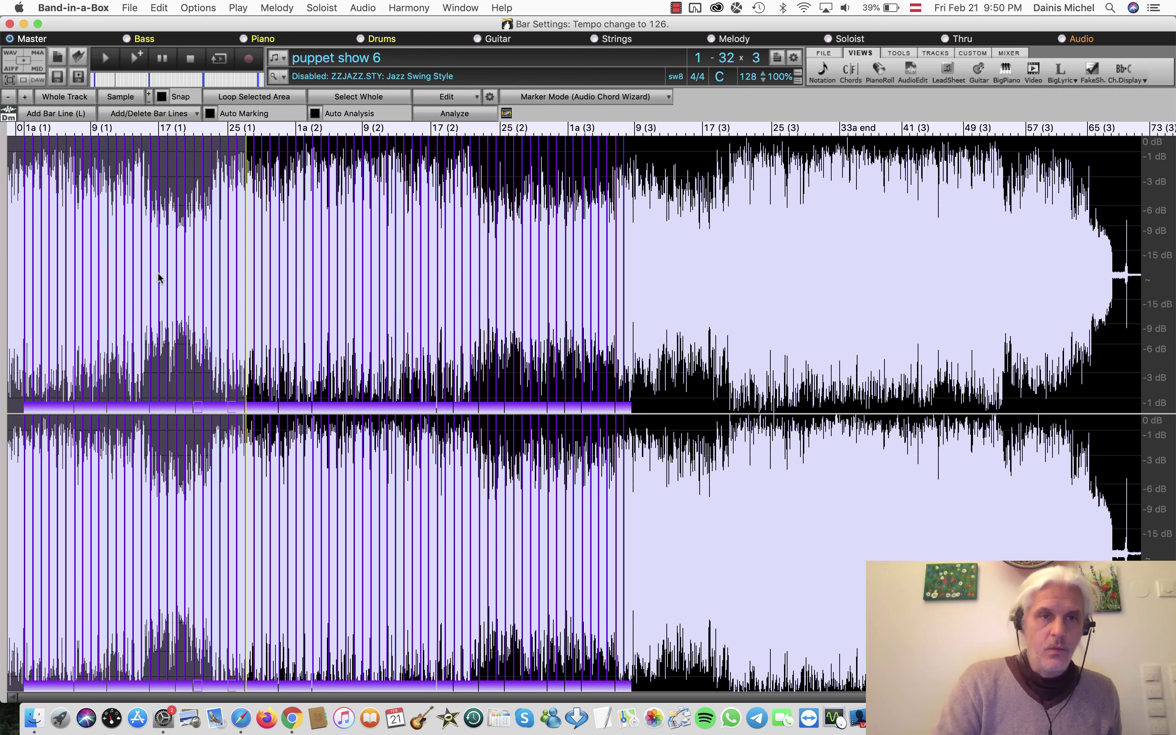
{"action": "left_click", "coordinate": [159, 7]}
{"action": "left_click", "coordinate": [159, 27]}
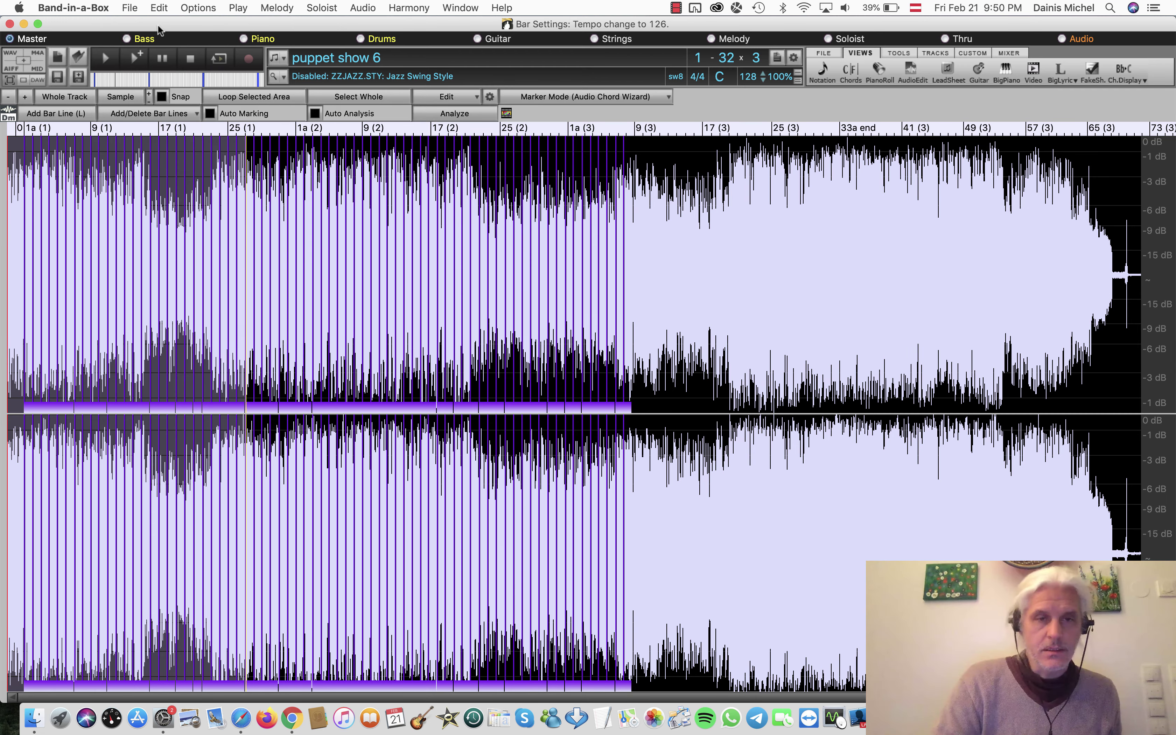
- Delete the bar lines in a highlighted region from the late first chorus to about bar 17 of the second chorus
{"action": "left_click", "coordinate": [218, 261]}
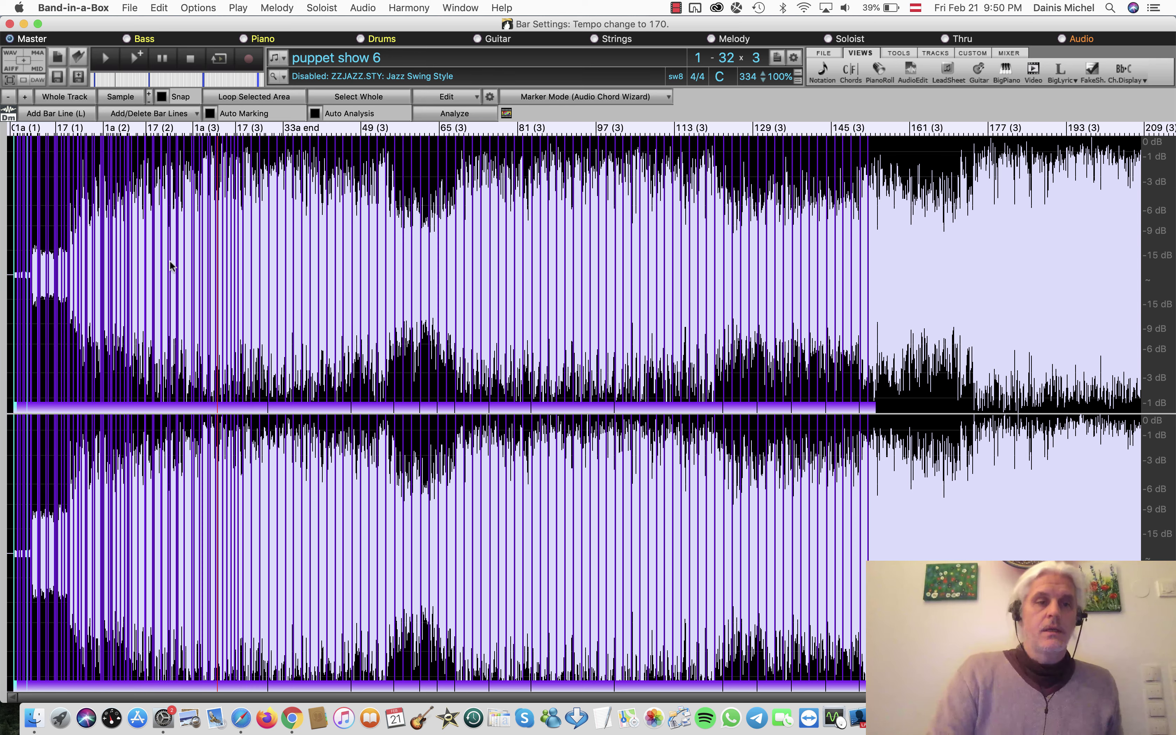
{"action": "left_click_drag", "start_coordinate": [78, 231], "coordinate": [147, 237]}
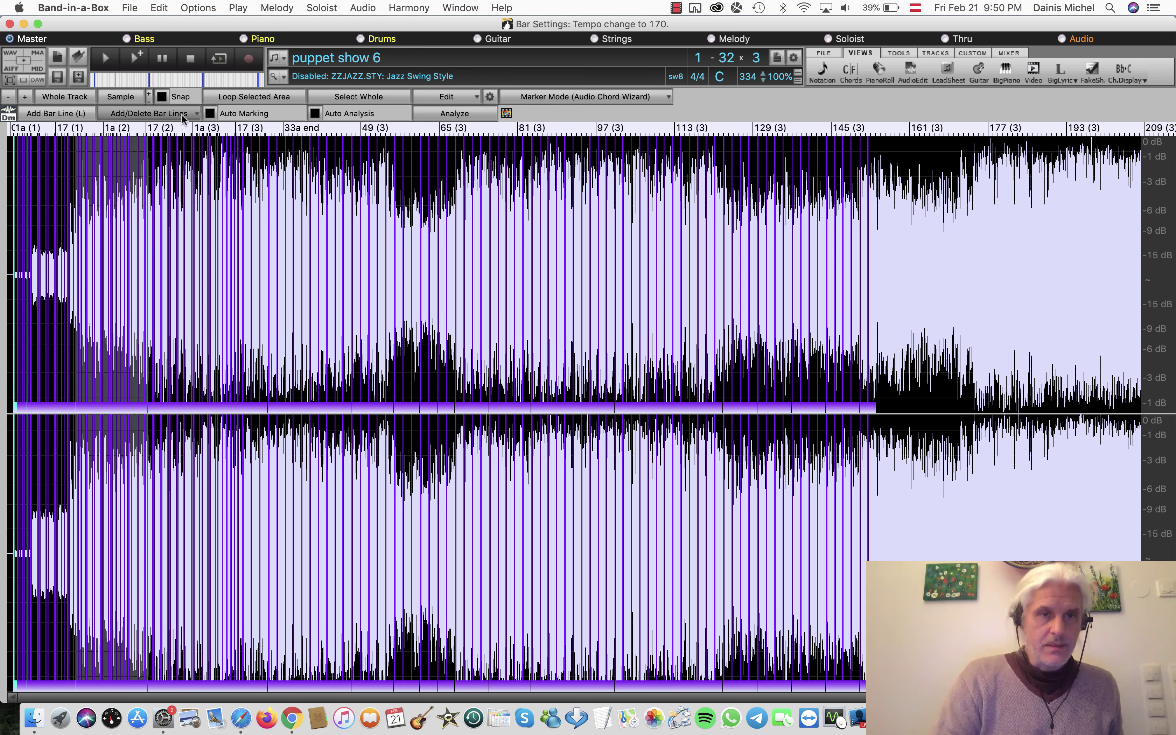
{"action": "left_click", "coordinate": [194, 114]}
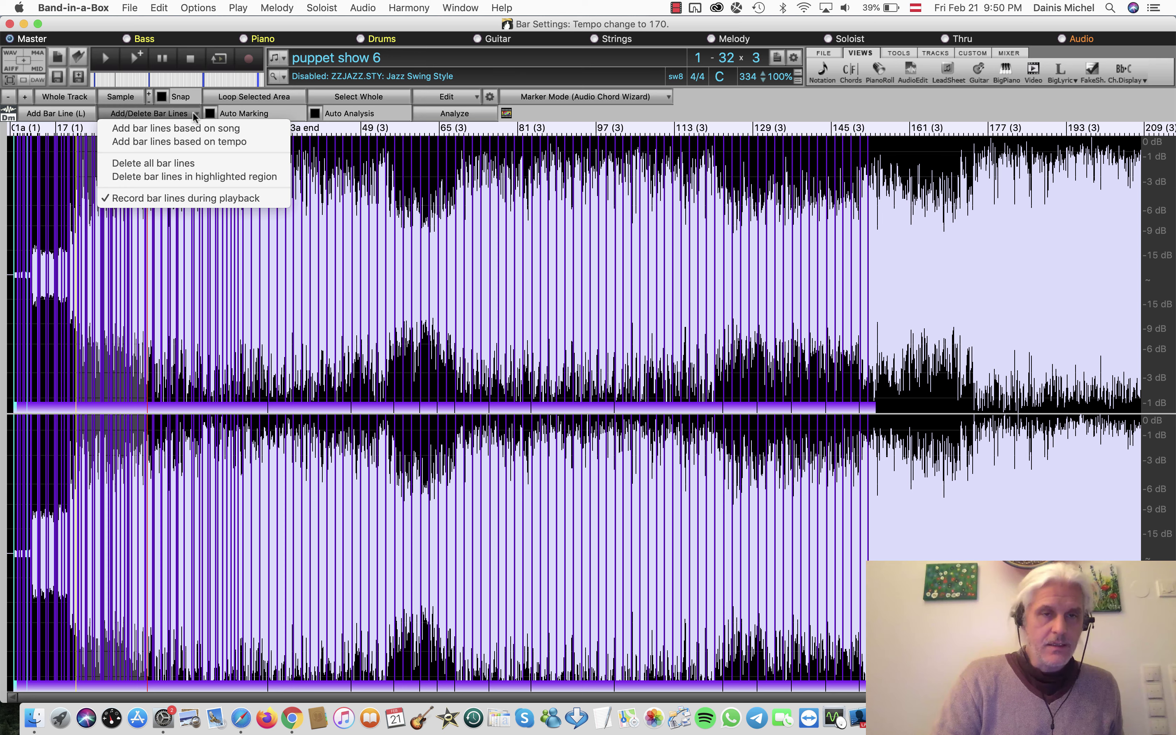
{"action": "left_click", "coordinate": [194, 177]}
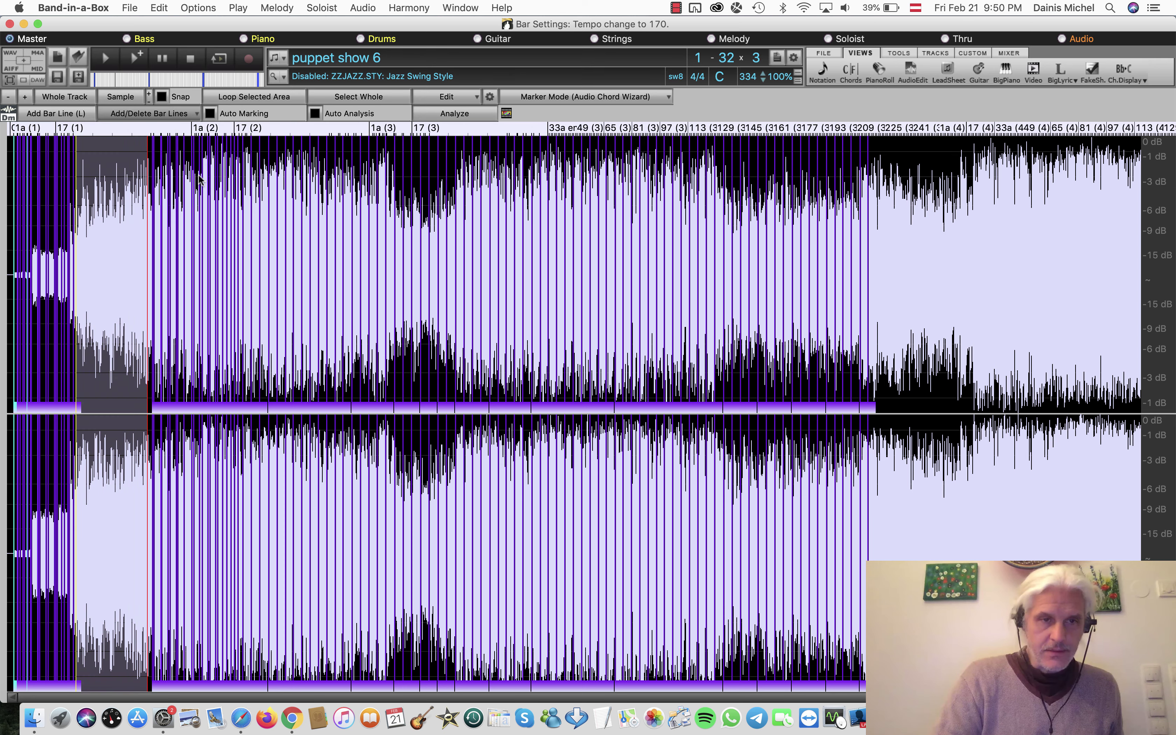
{"action": "left_click", "coordinate": [124, 183]}
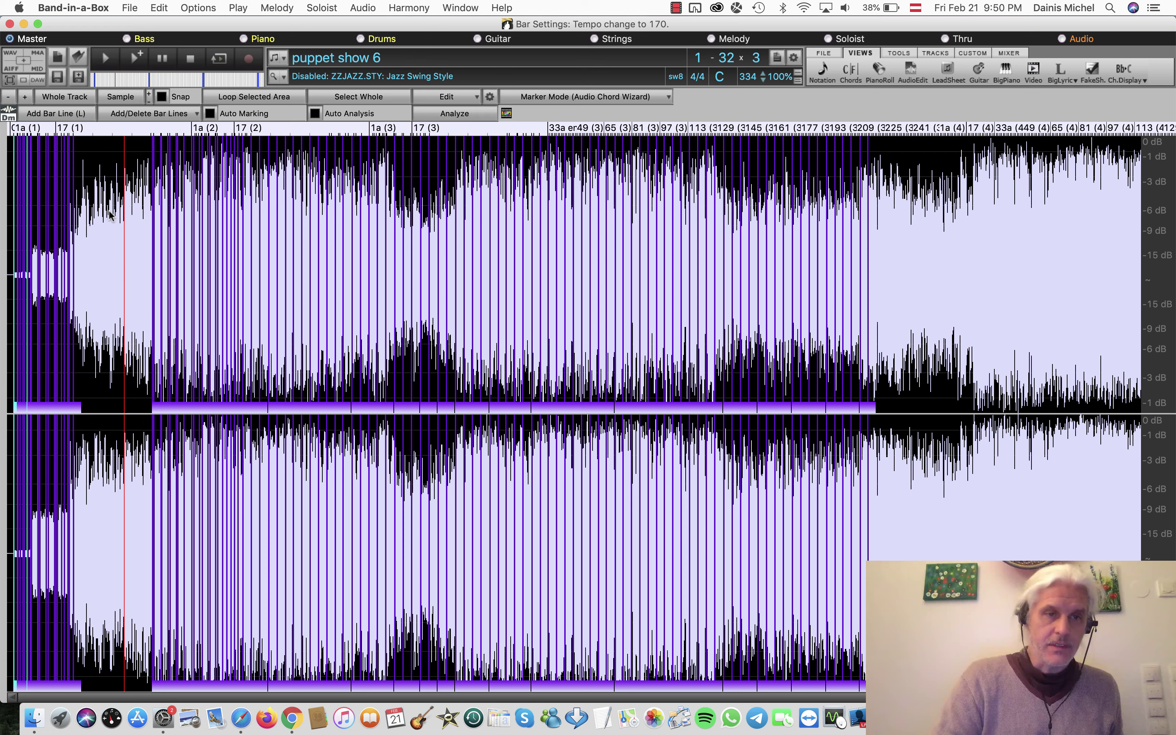
- Try deleting the bar lines between the track's start and the cleared gap as a highlighted region, and undo the deletion
{"action": "left_click_drag", "start_coordinate": [100, 243], "coordinate": [1, 259]}
{"action": "left_click", "coordinate": [193, 113]}
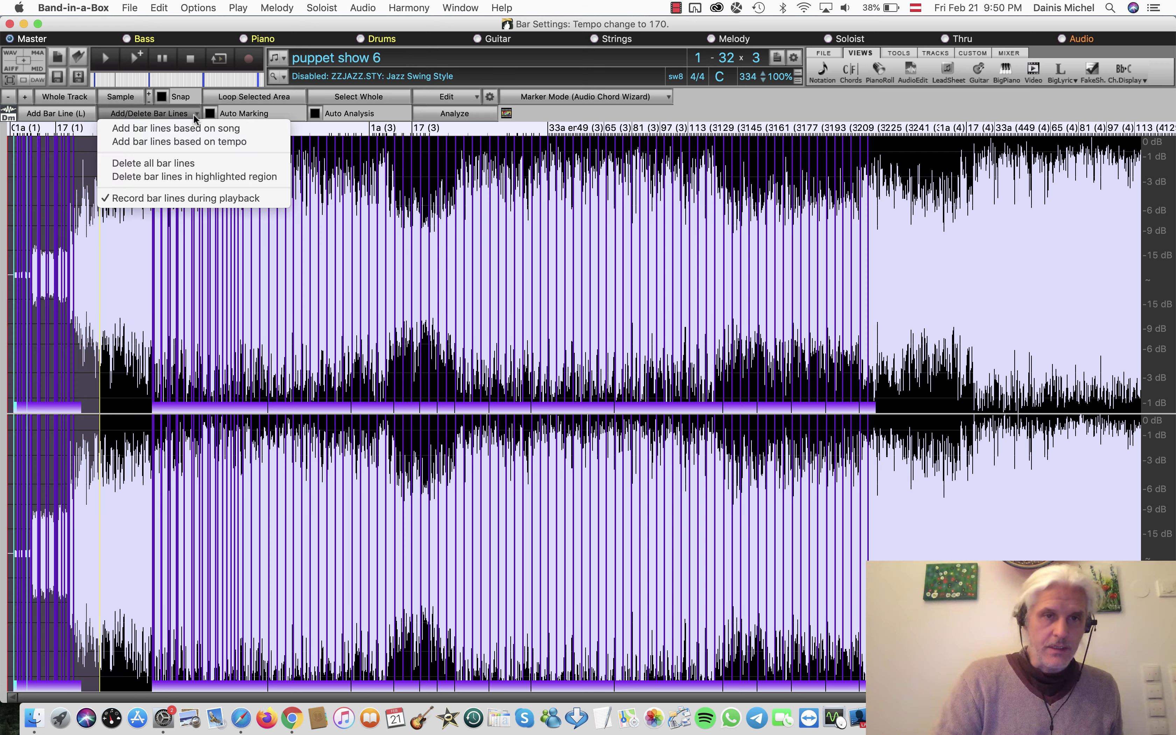
{"action": "left_click", "coordinate": [182, 176]}
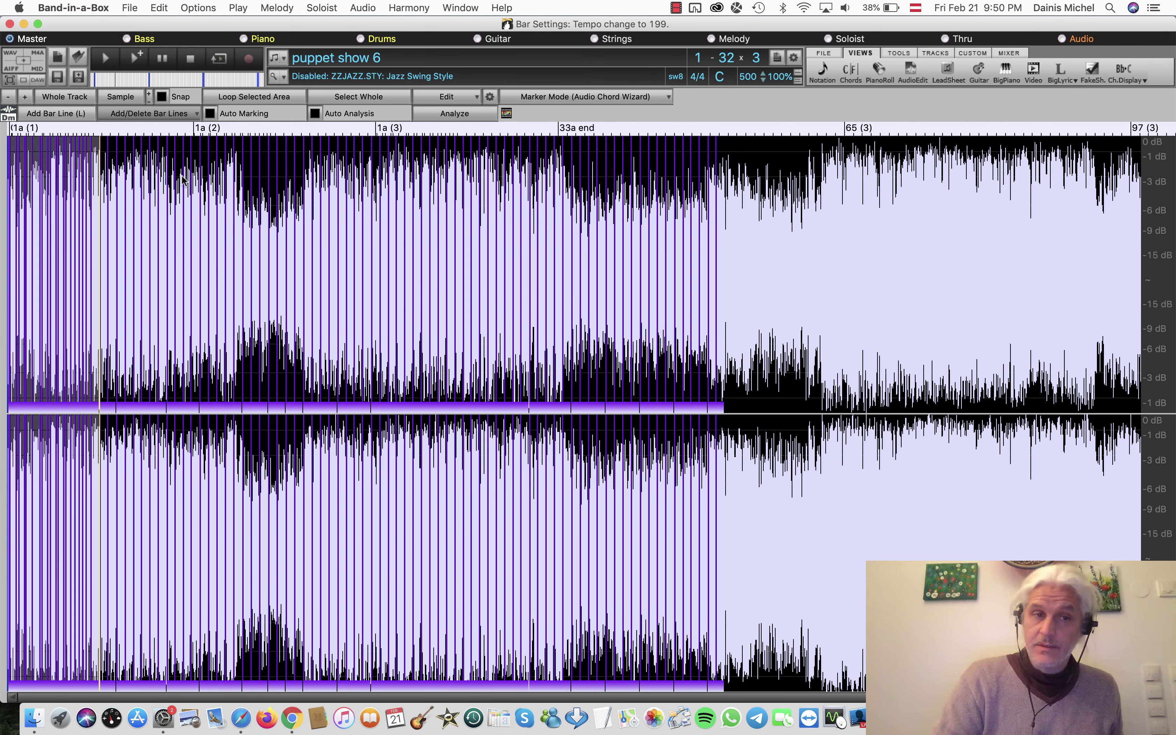
{"action": "left_click", "coordinate": [160, 8]}
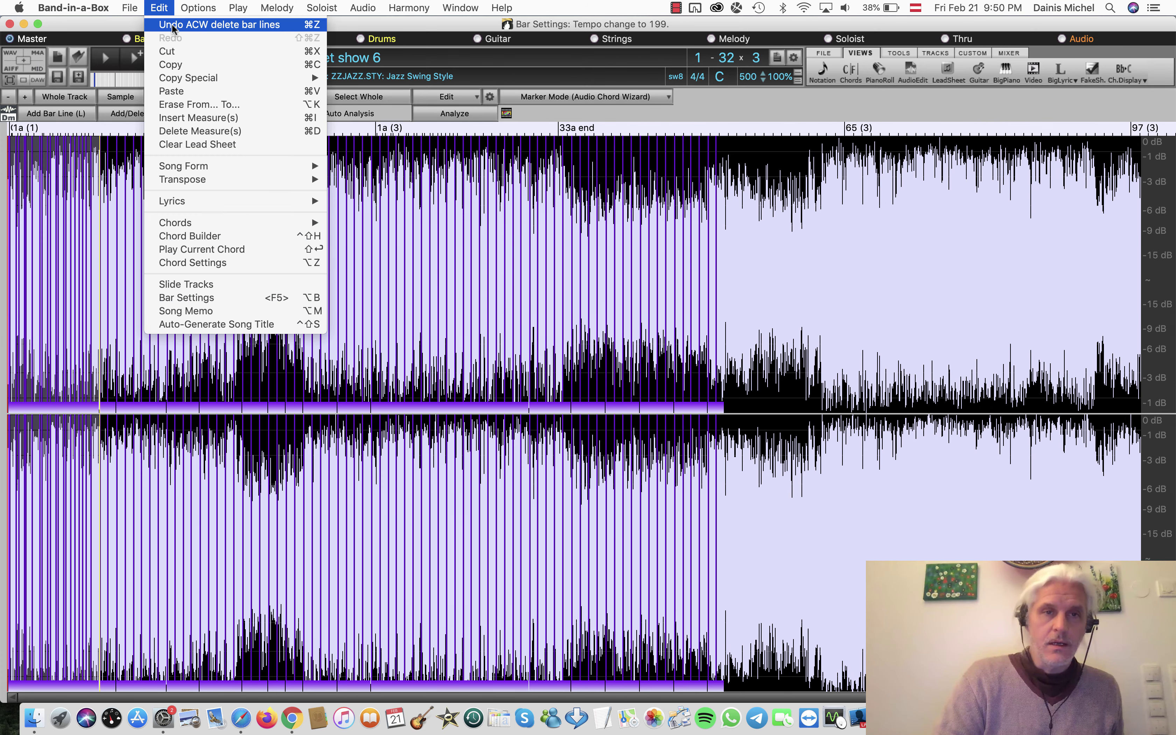
{"action": "left_click", "coordinate": [174, 26]}
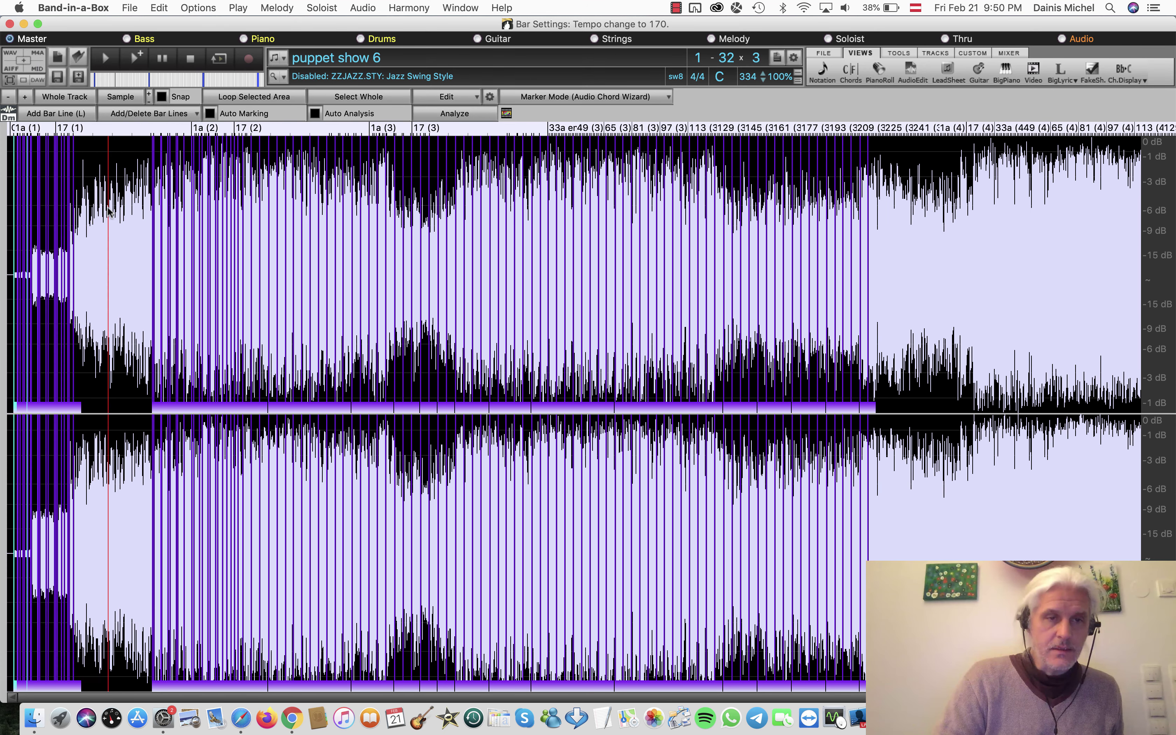
- Delete the bar lines in a highlighted region from about bar 9 of the first chorus into the cleared gap
{"action": "left_click_drag", "start_coordinate": [115, 265], "coordinate": [35, 272]}
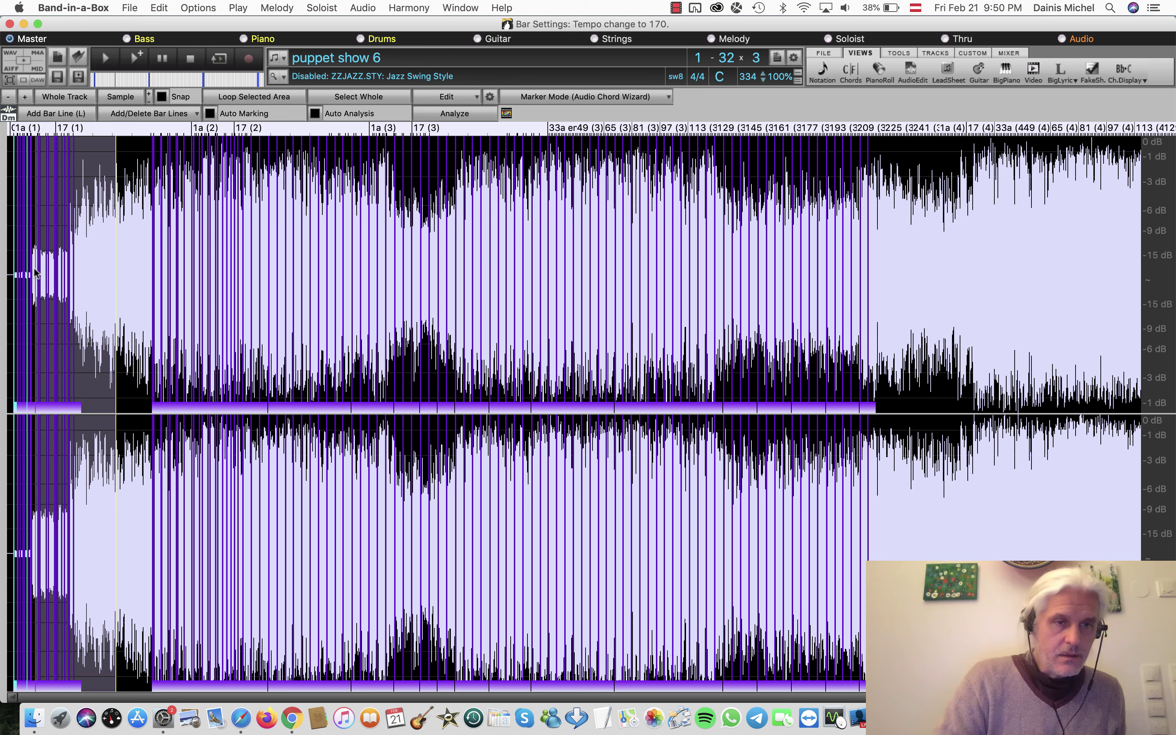
{"action": "left_click", "coordinate": [193, 114]}
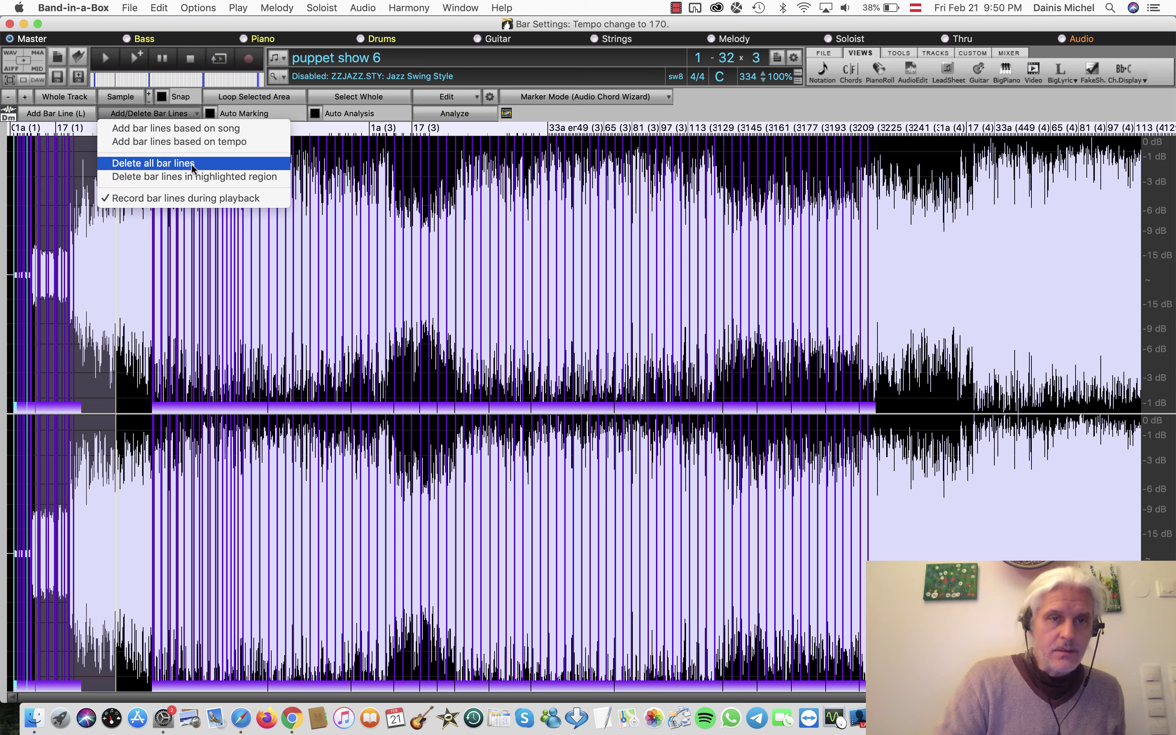
{"action": "left_click", "coordinate": [193, 178]}
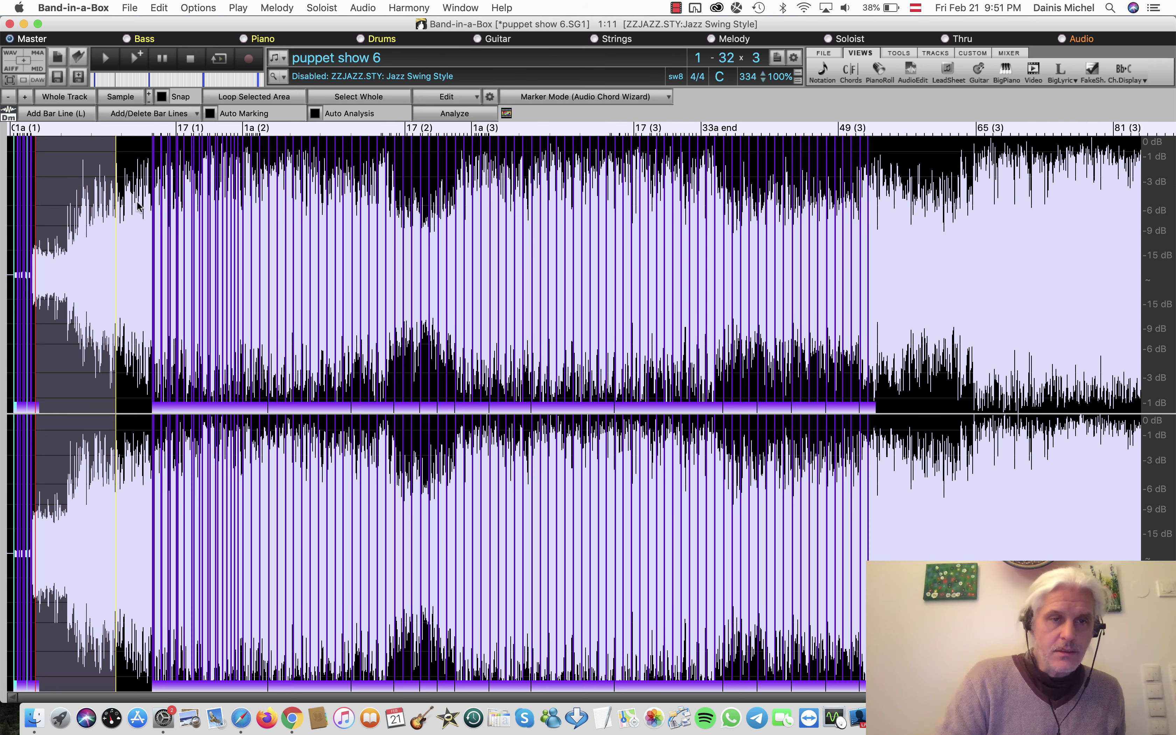
- Delete the bar lines in a highlighted region from inside the cleared gap to just past the start of the second chorus
{"action": "left_click", "coordinate": [130, 214]}
{"action": "left_click_drag", "start_coordinate": [155, 219], "coordinate": [252, 244]}
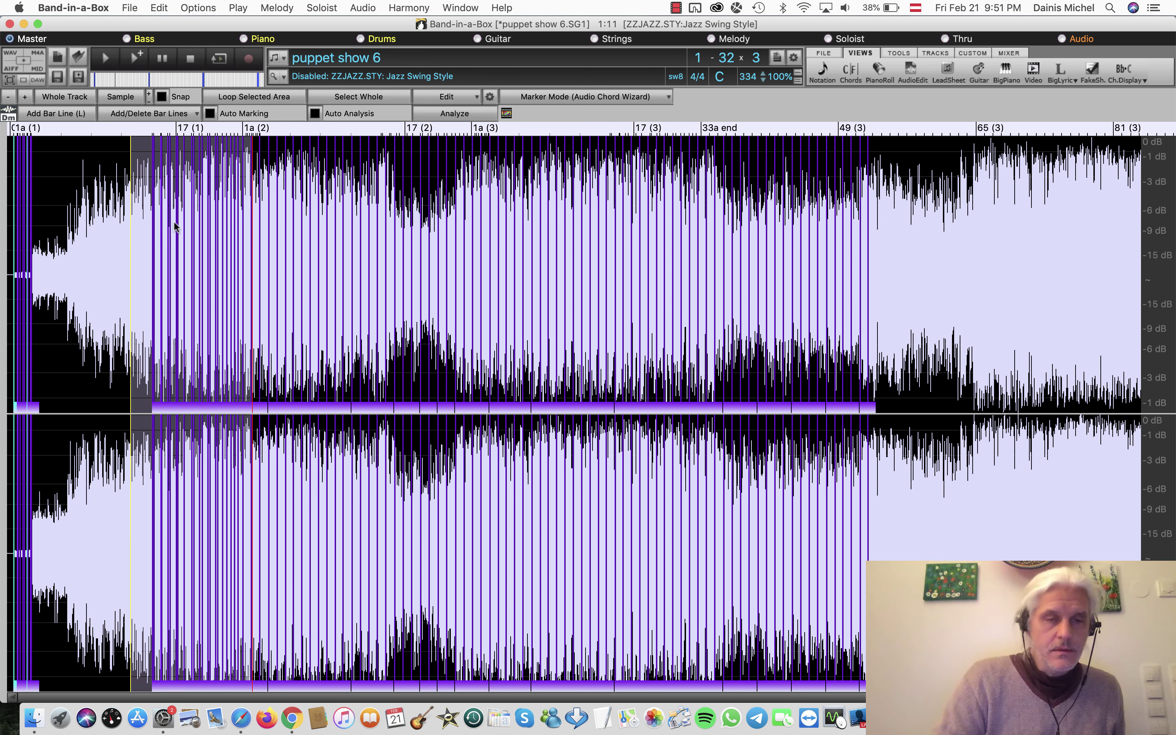
{"action": "left_click", "coordinate": [197, 113]}
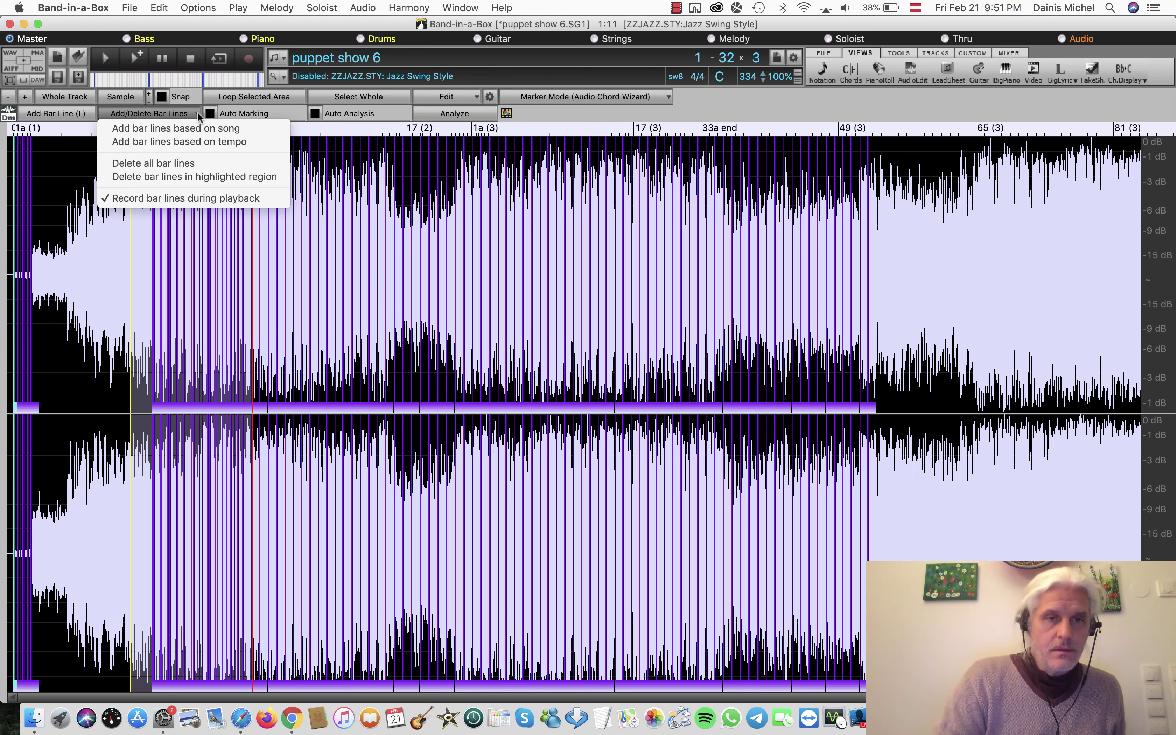
{"action": "left_click", "coordinate": [184, 176]}
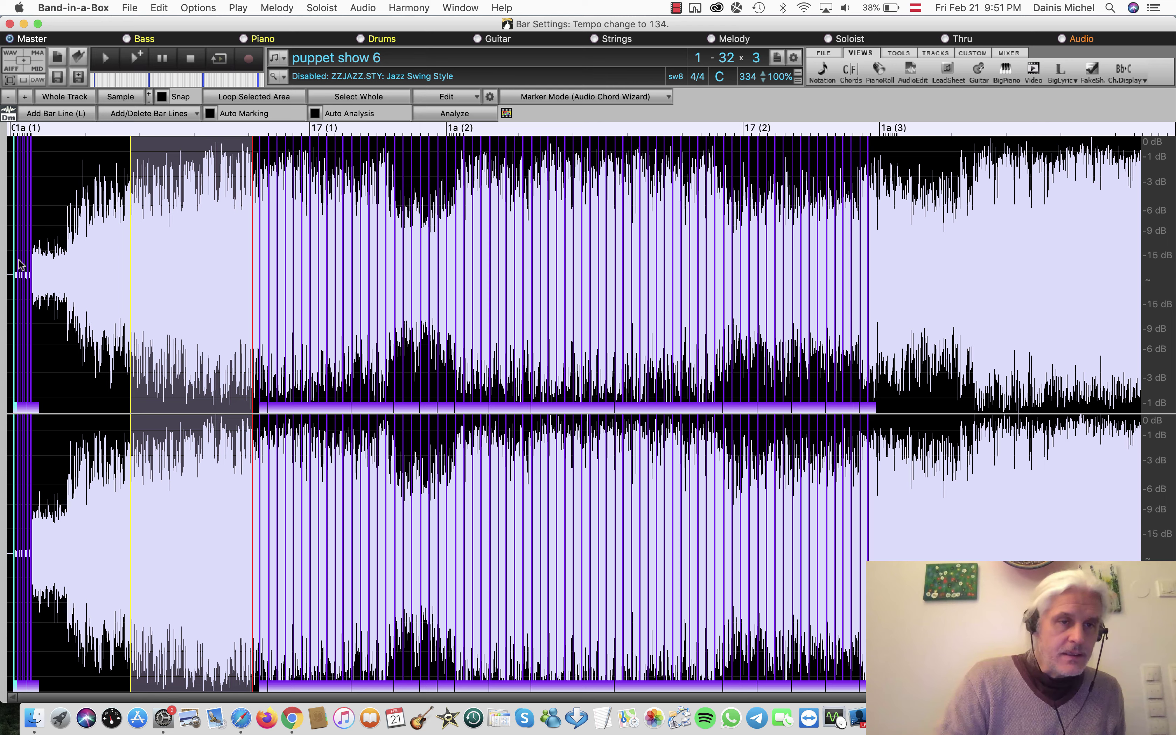
- Try deleting the remaining intro bar lines from just after bar 1 to just past bar 9 as a highlighted region, and undo the deletion
{"action": "left_click", "coordinate": [25, 97]}
{"action": "left_click", "coordinate": [25, 97]}
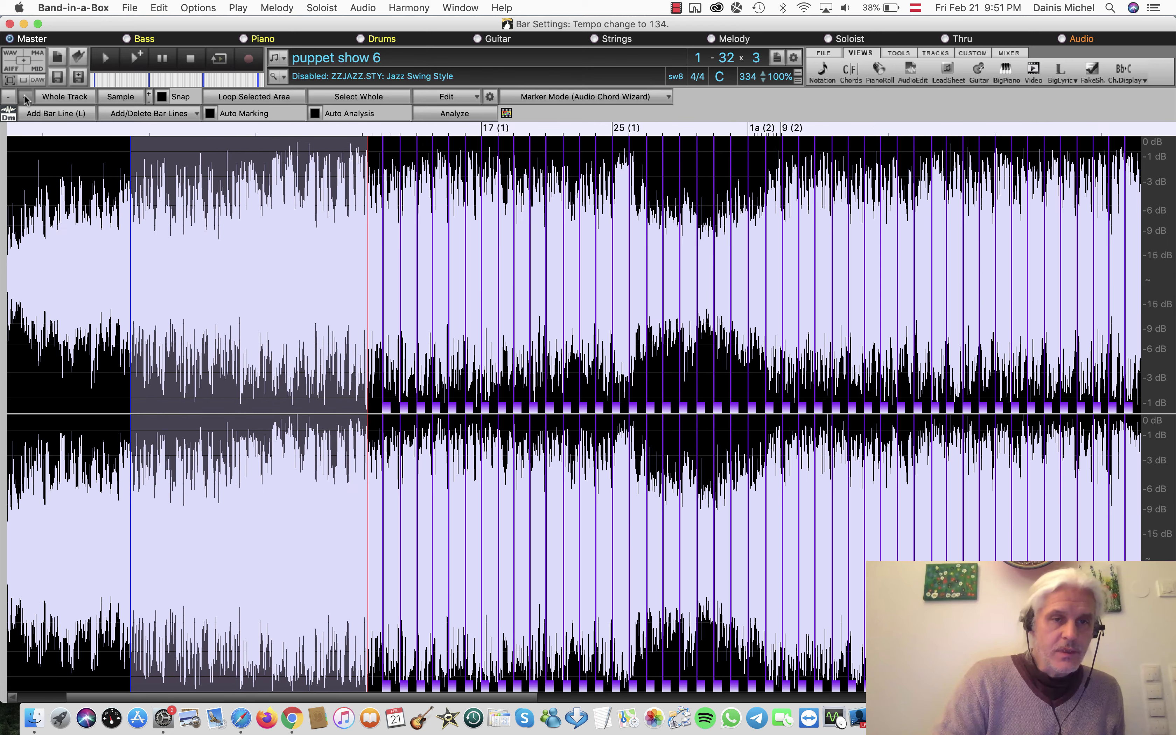
{"action": "left_click", "coordinate": [25, 98]}
{"action": "left_click", "coordinate": [25, 97]}
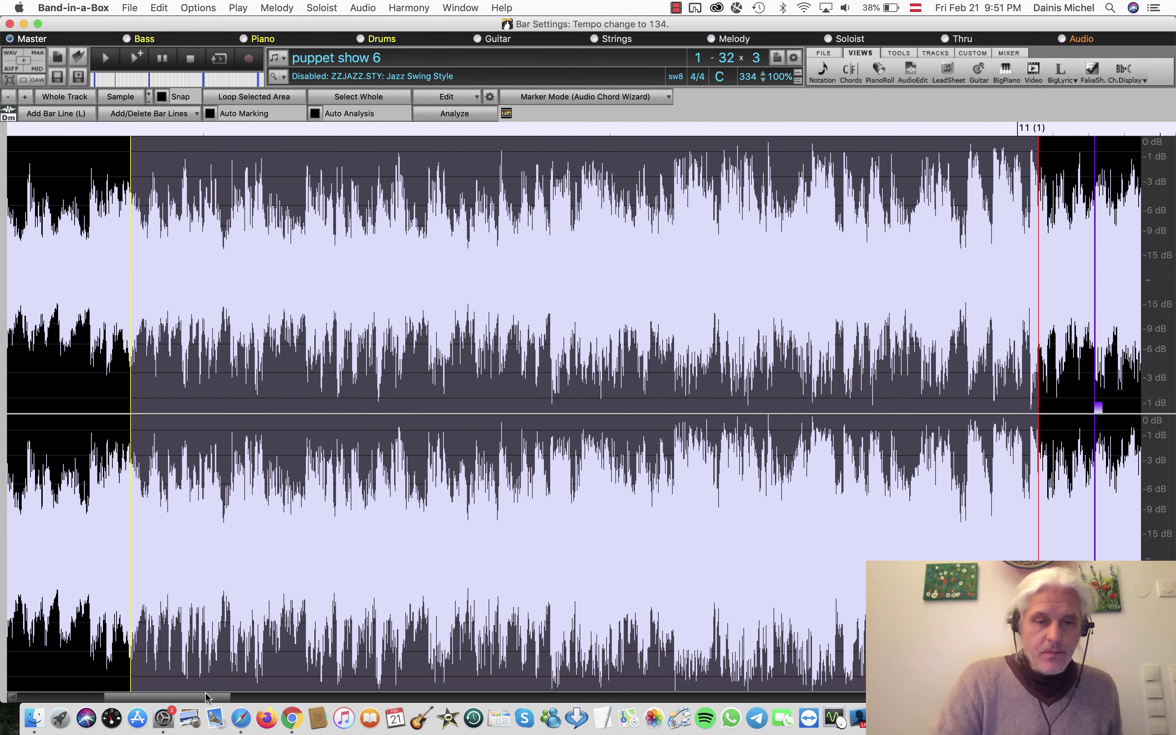
{"action": "left_click_drag", "start_coordinate": [203, 699], "coordinate": [112, 699]}
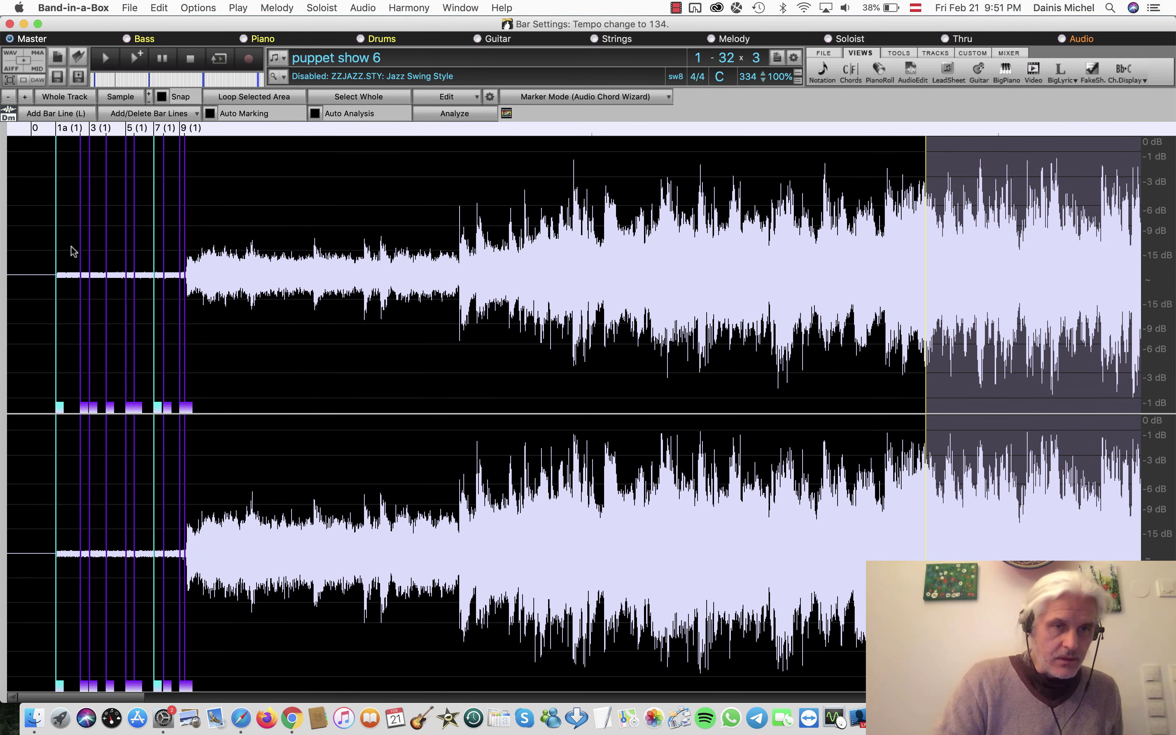
{"action": "left_click_drag", "start_coordinate": [72, 250], "coordinate": [214, 294]}
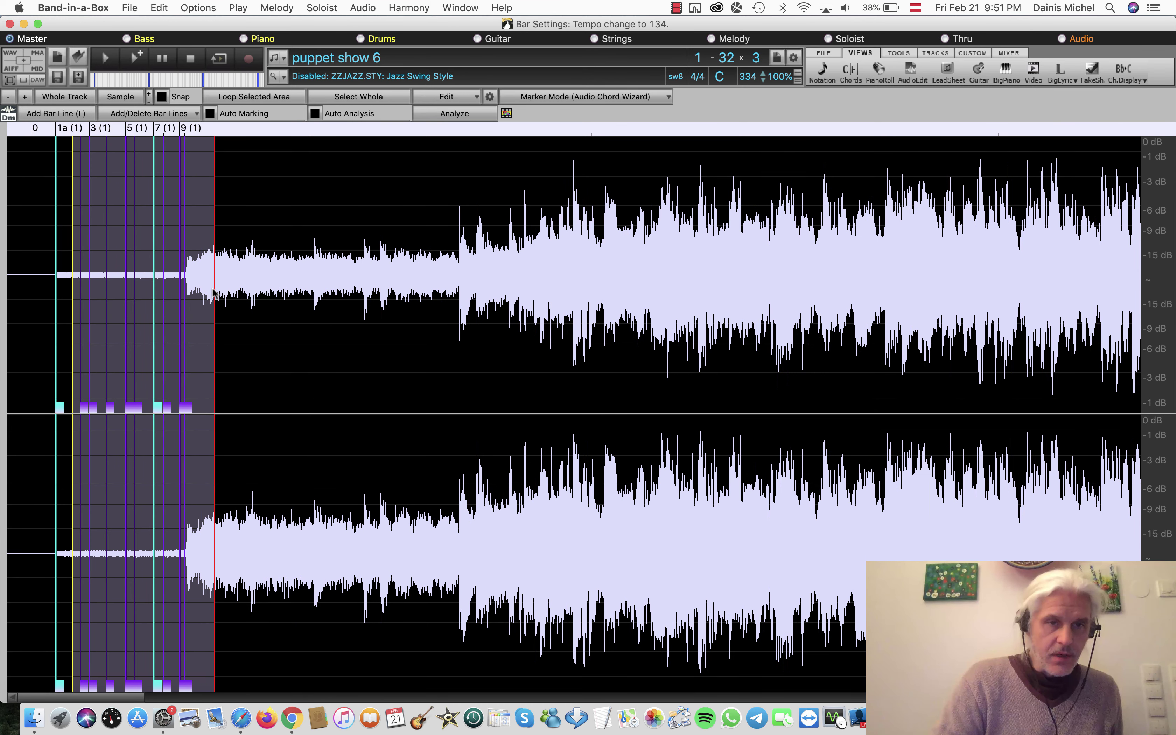
{"action": "left_click", "coordinate": [200, 113]}
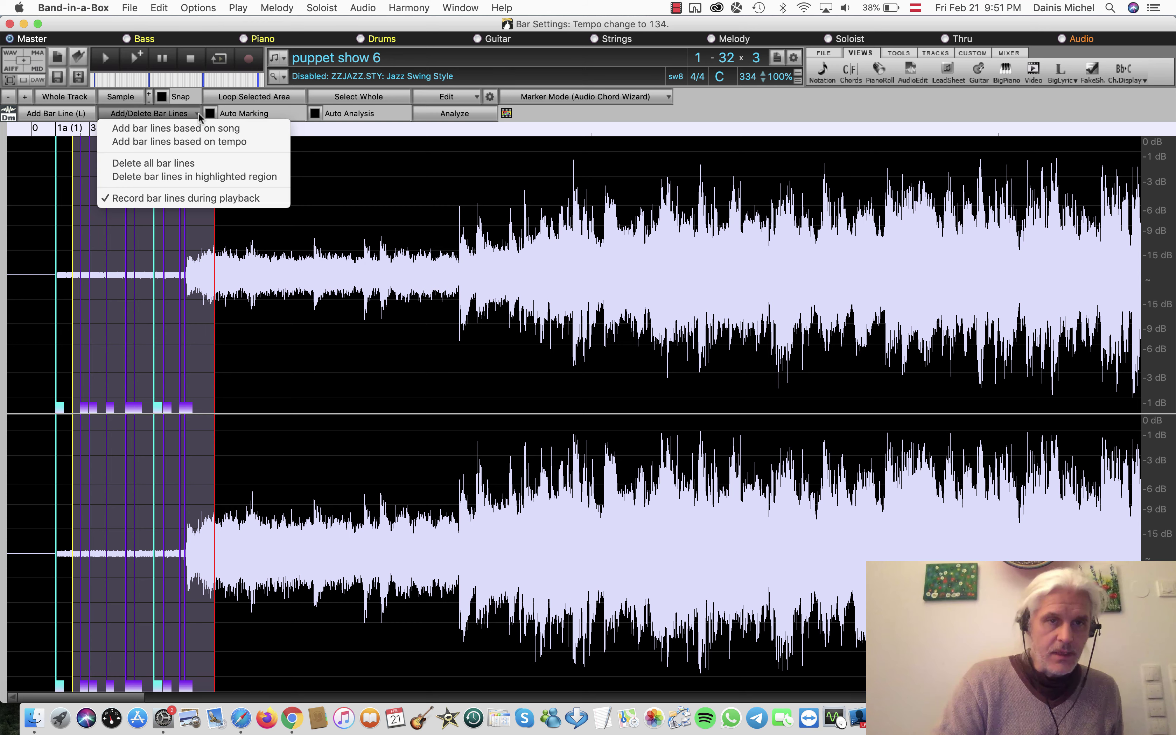
{"action": "left_click", "coordinate": [203, 177]}
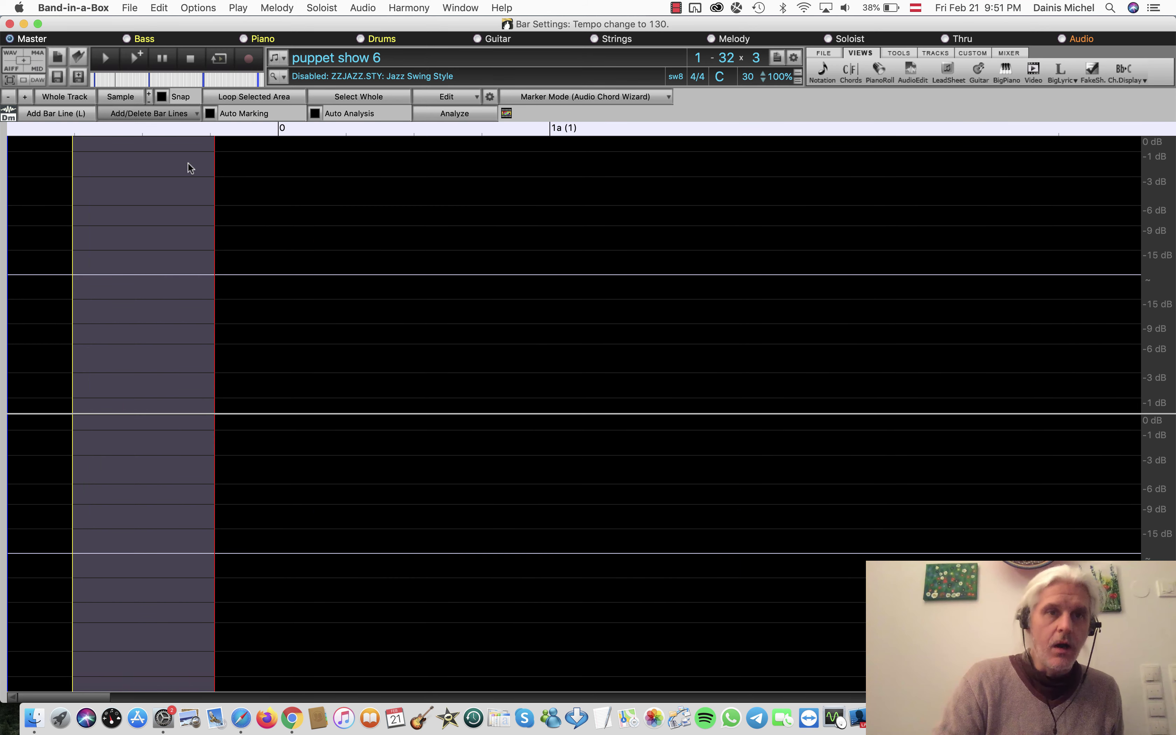
{"action": "left_click", "coordinate": [159, 8]}
{"action": "left_click", "coordinate": [161, 26]}
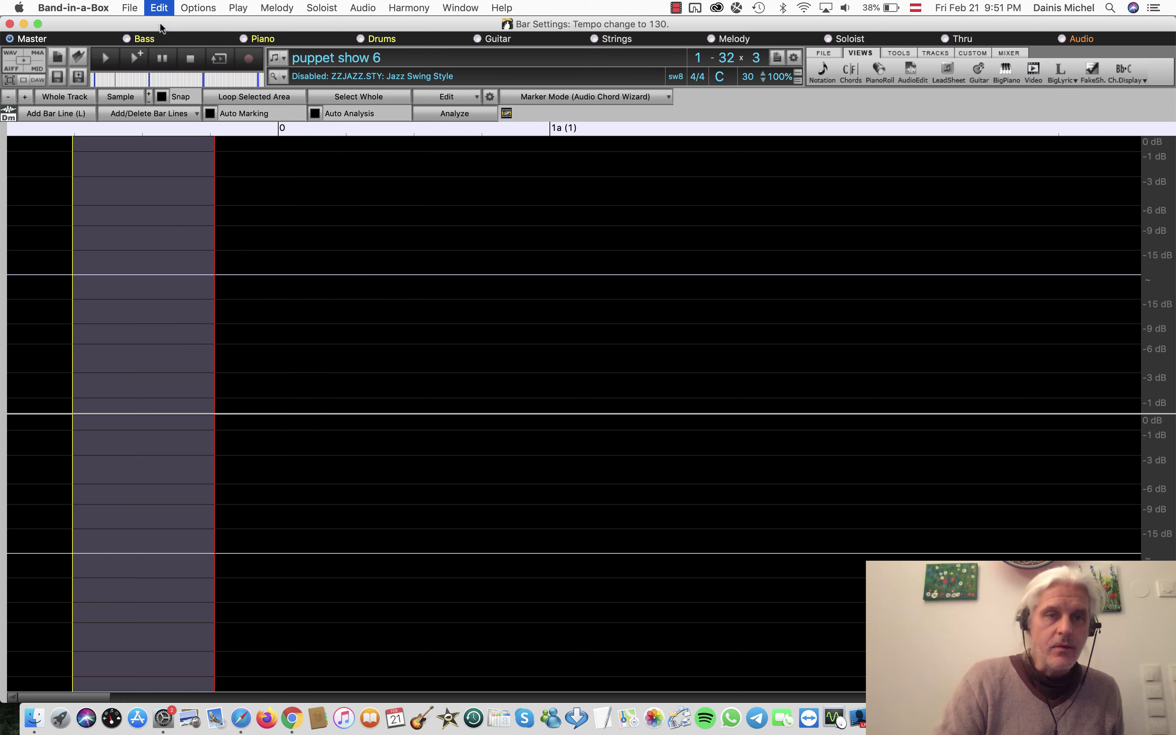
{"action": "left_click", "coordinate": [162, 7]}
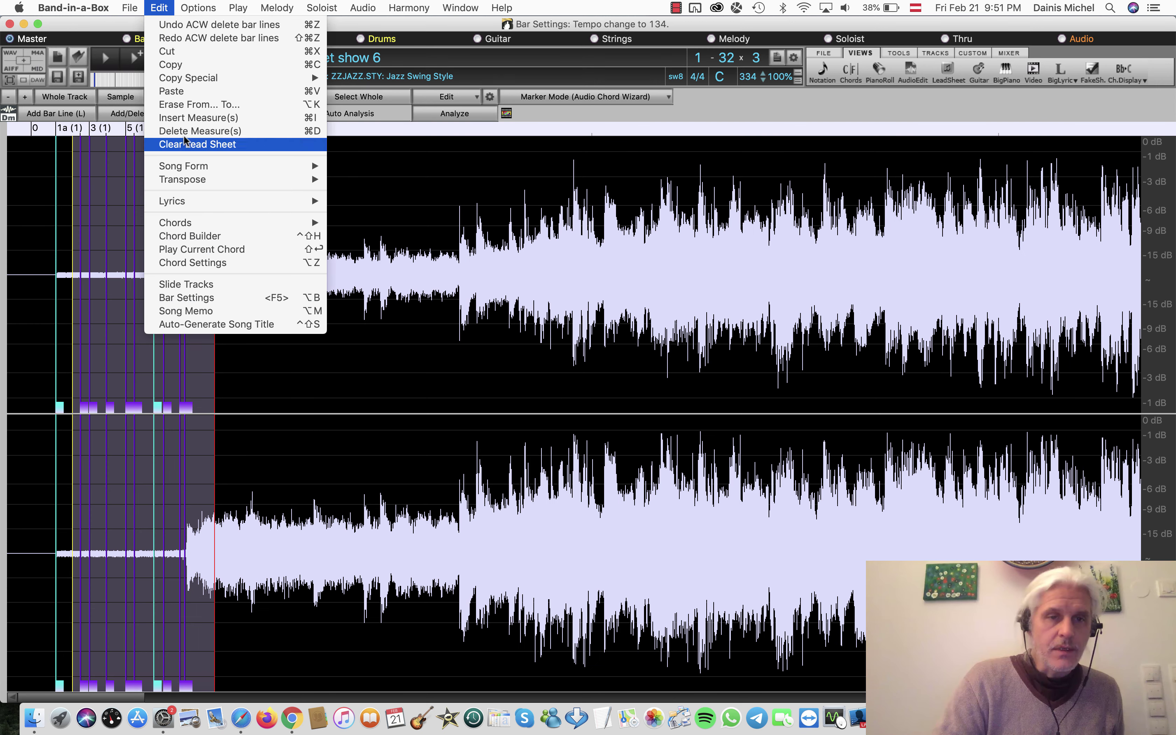
{"action": "mouse_move", "coordinate": [298, 166]}
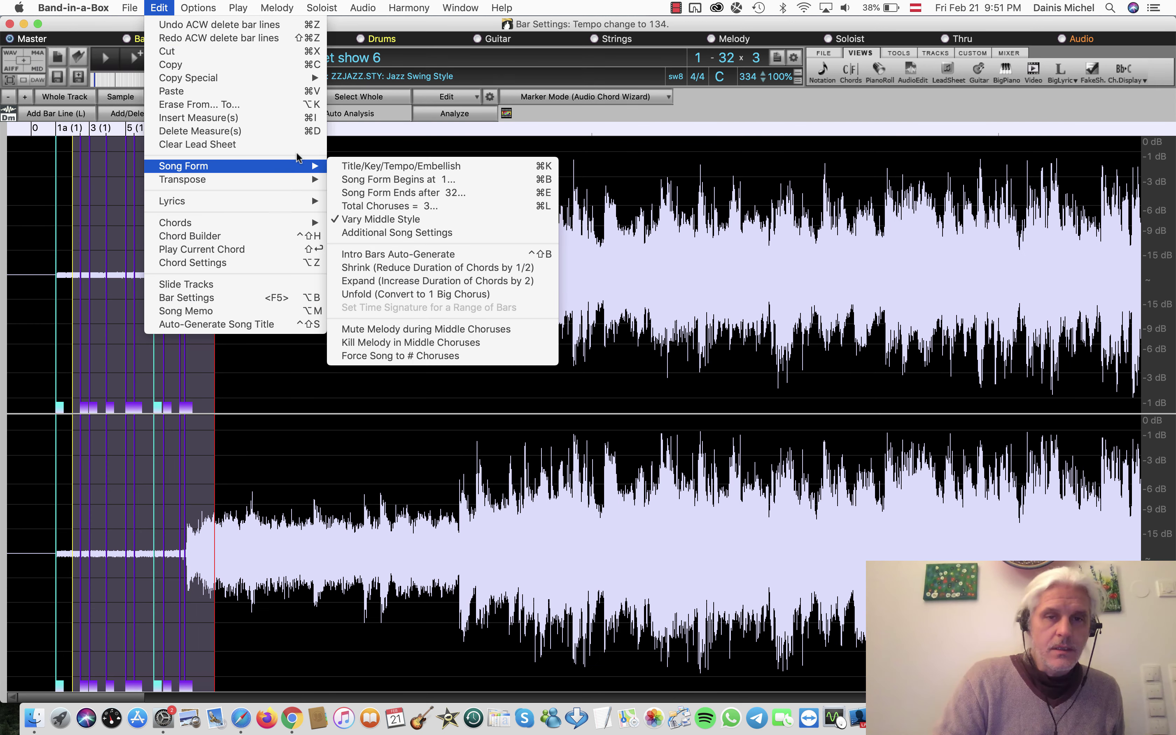
{"action": "left_click", "coordinate": [364, 111]}
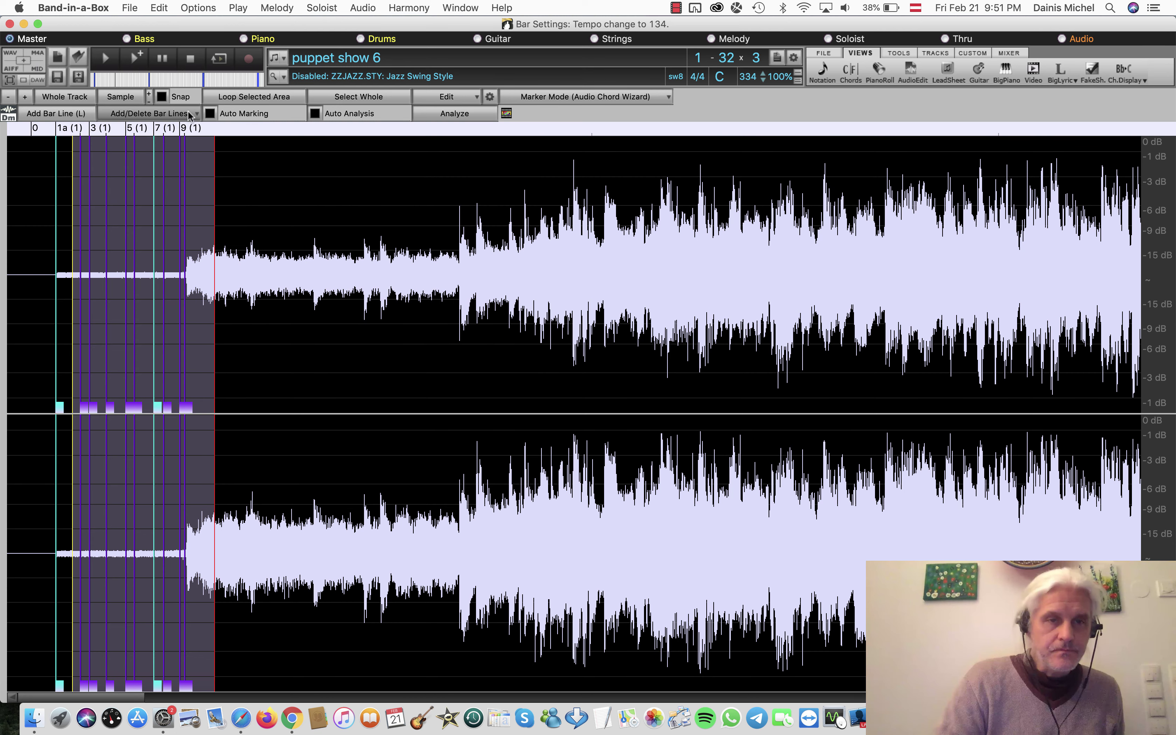
- Retry deleting the bar lines in the highlighted region from just after bar 1 to beyond bar 9, and undo the deletion
{"action": "left_click", "coordinate": [197, 114]}
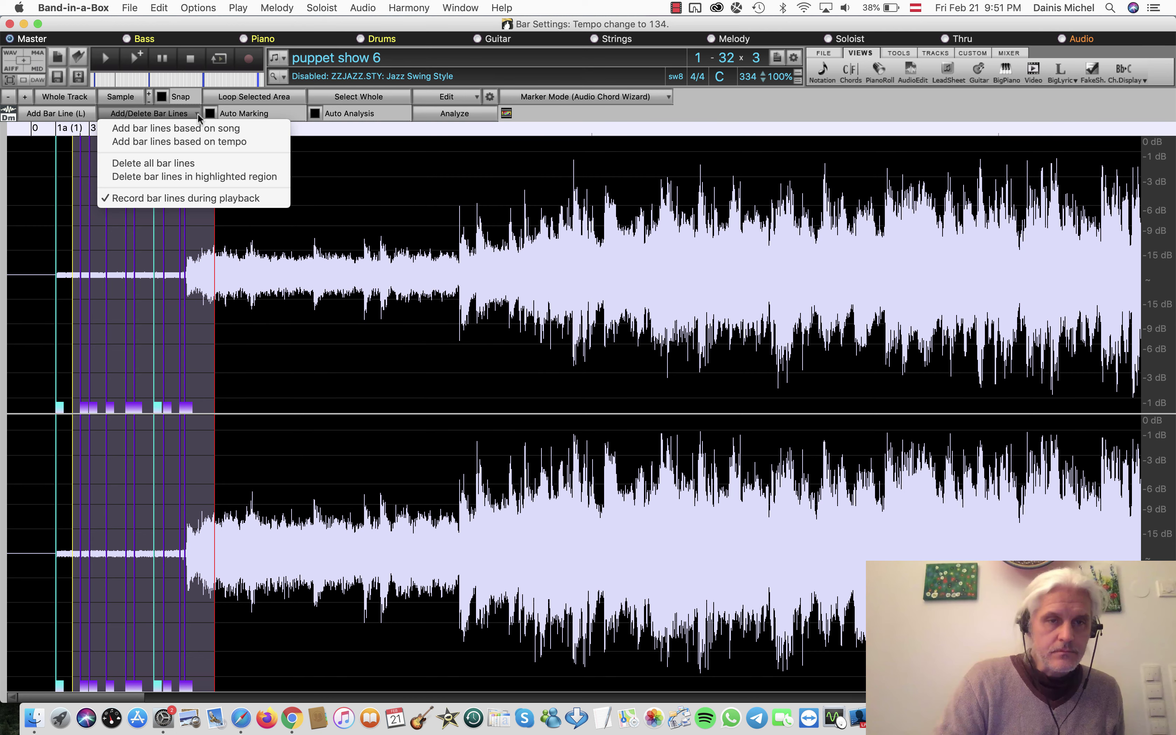
{"action": "left_click", "coordinate": [200, 176]}
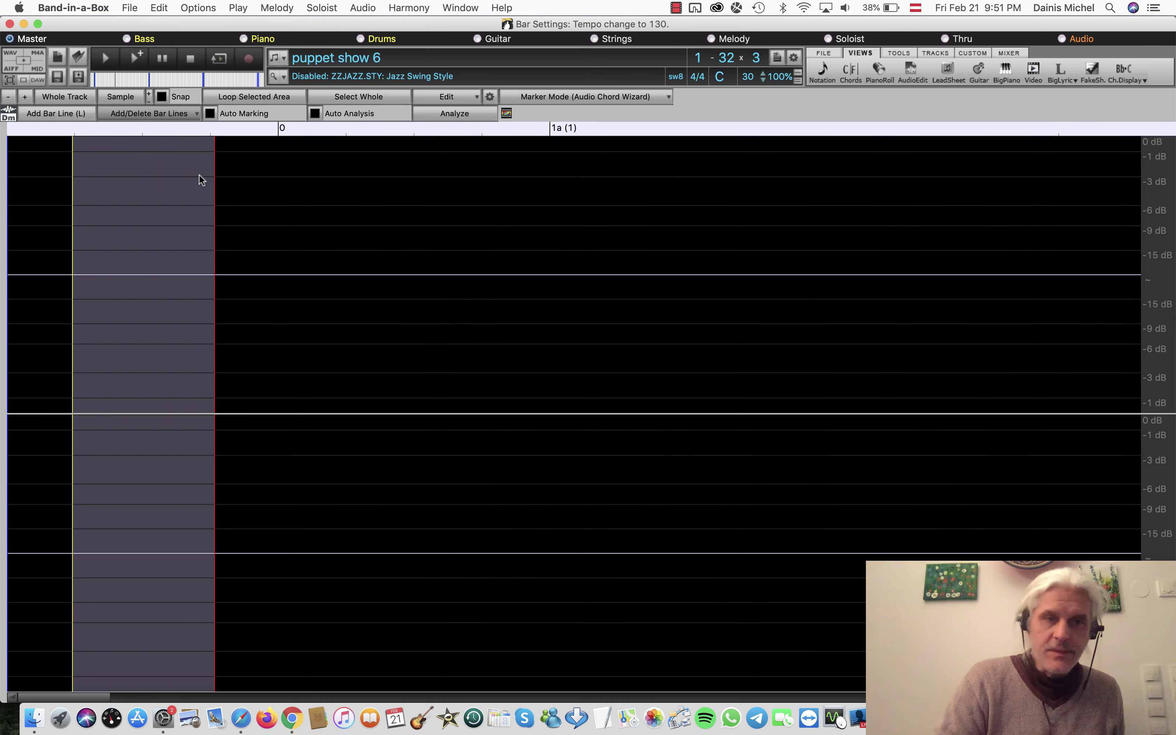
{"action": "left_click", "coordinate": [160, 8]}
{"action": "left_click", "coordinate": [170, 25]}
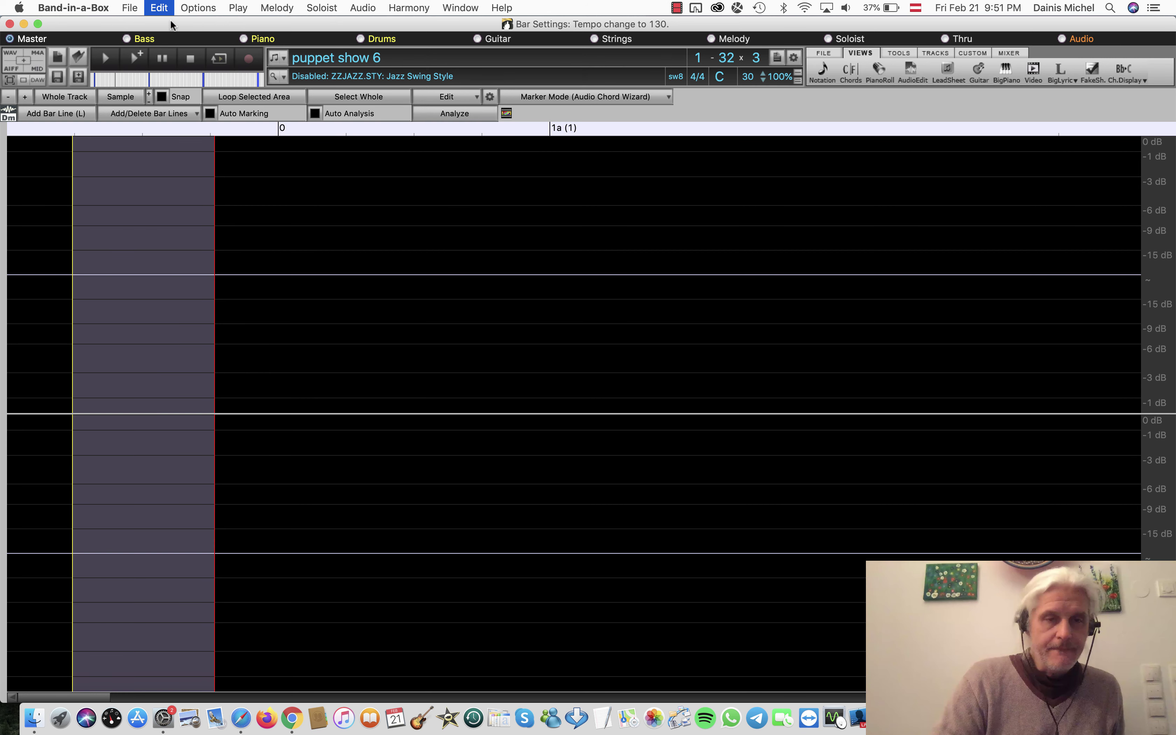
{"action": "left_click", "coordinate": [242, 264]}
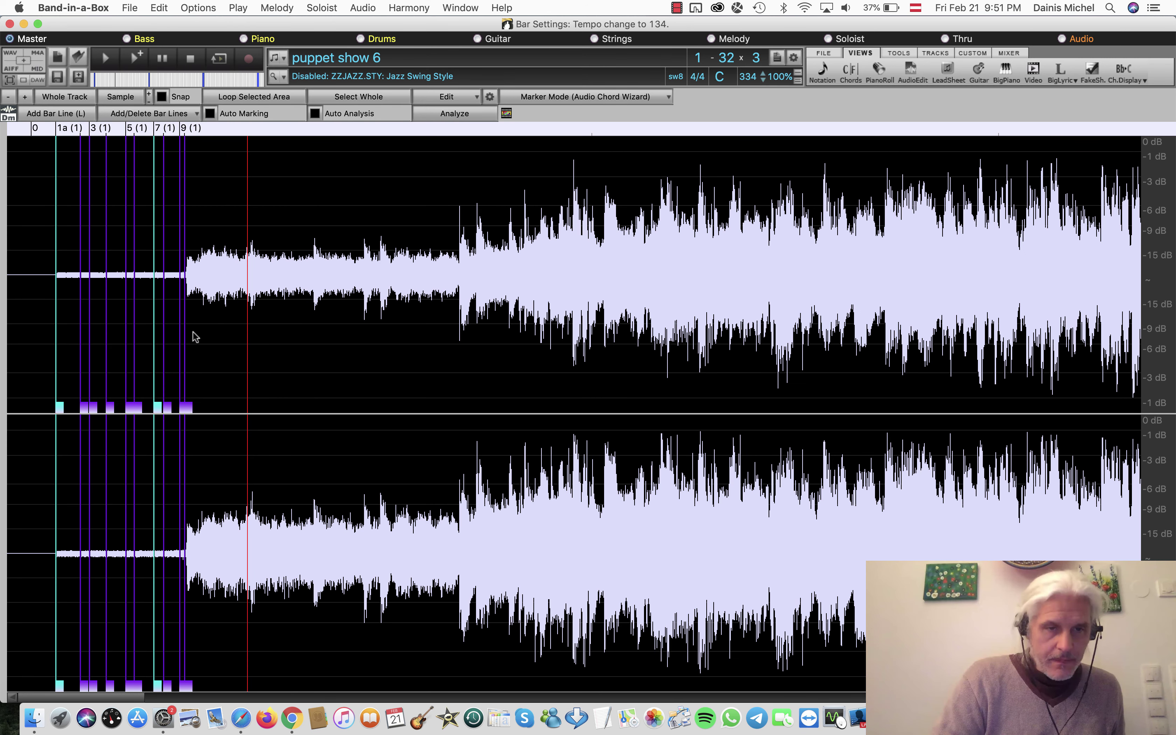
- Delete the last two intro bar lines, at bars 10 and 9, one at a time
{"action": "left_click_drag", "start_coordinate": [194, 335], "coordinate": [188, 405]}
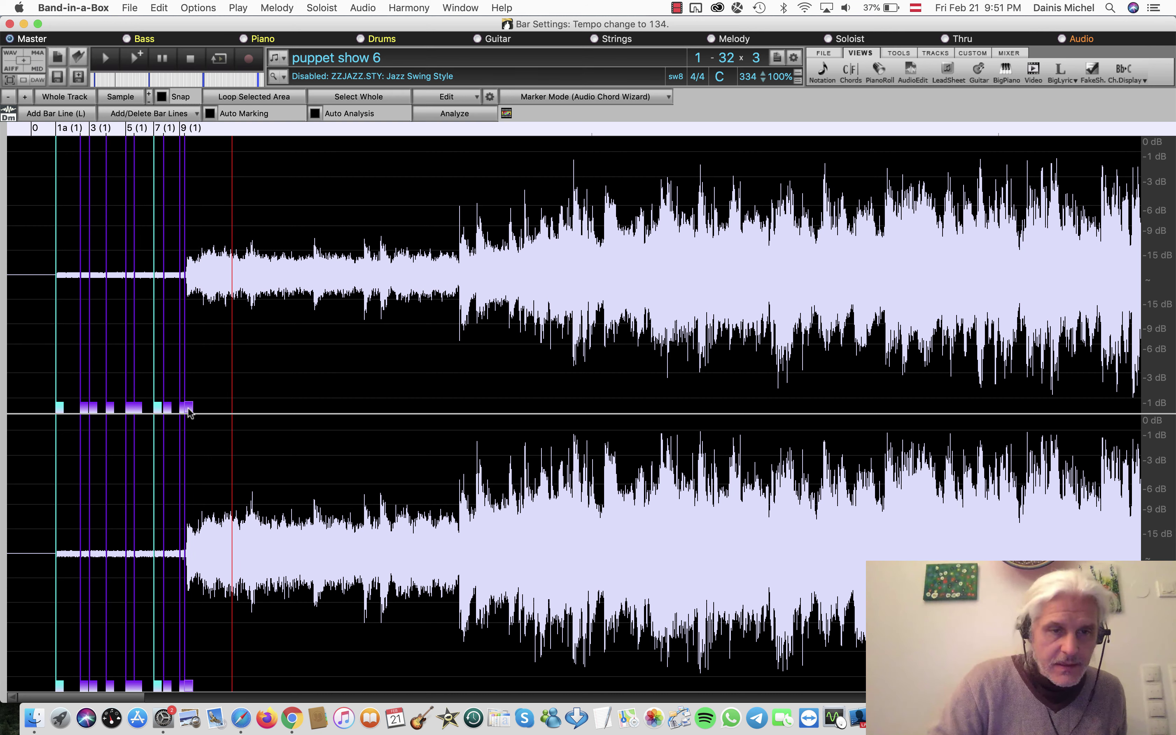
{"action": "right_click", "coordinate": [189, 412]}
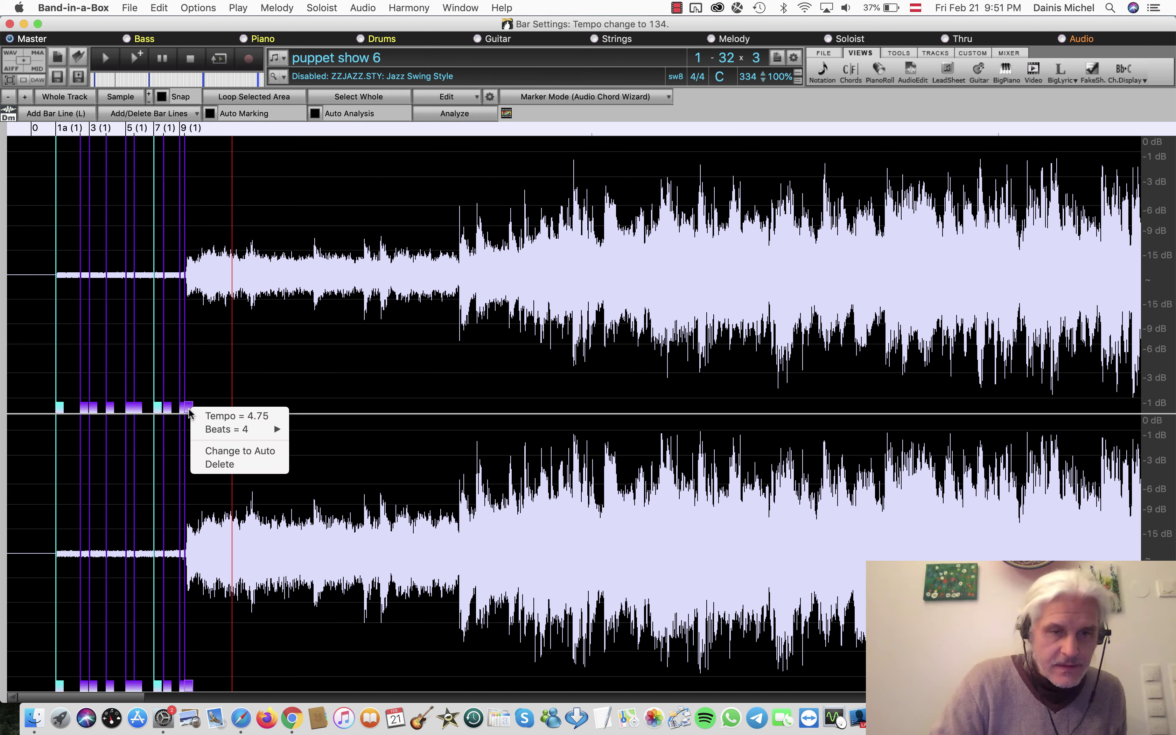
{"action": "left_click", "coordinate": [216, 464]}
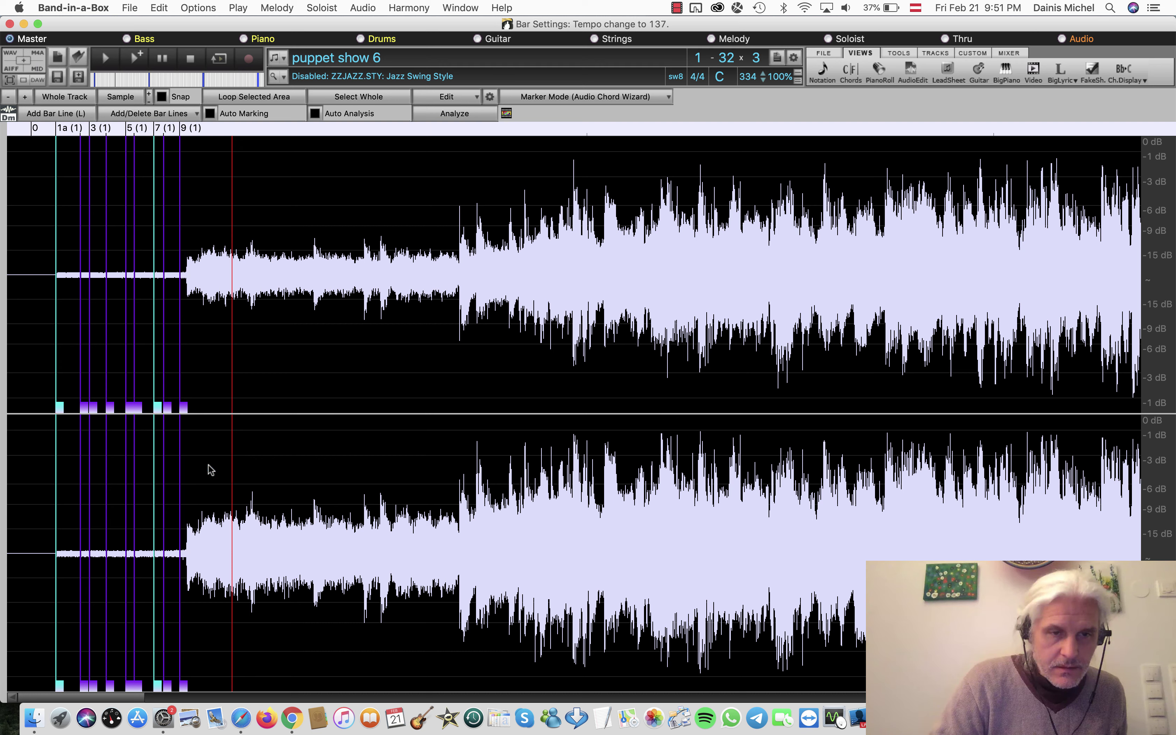
{"action": "right_click", "coordinate": [186, 412]}
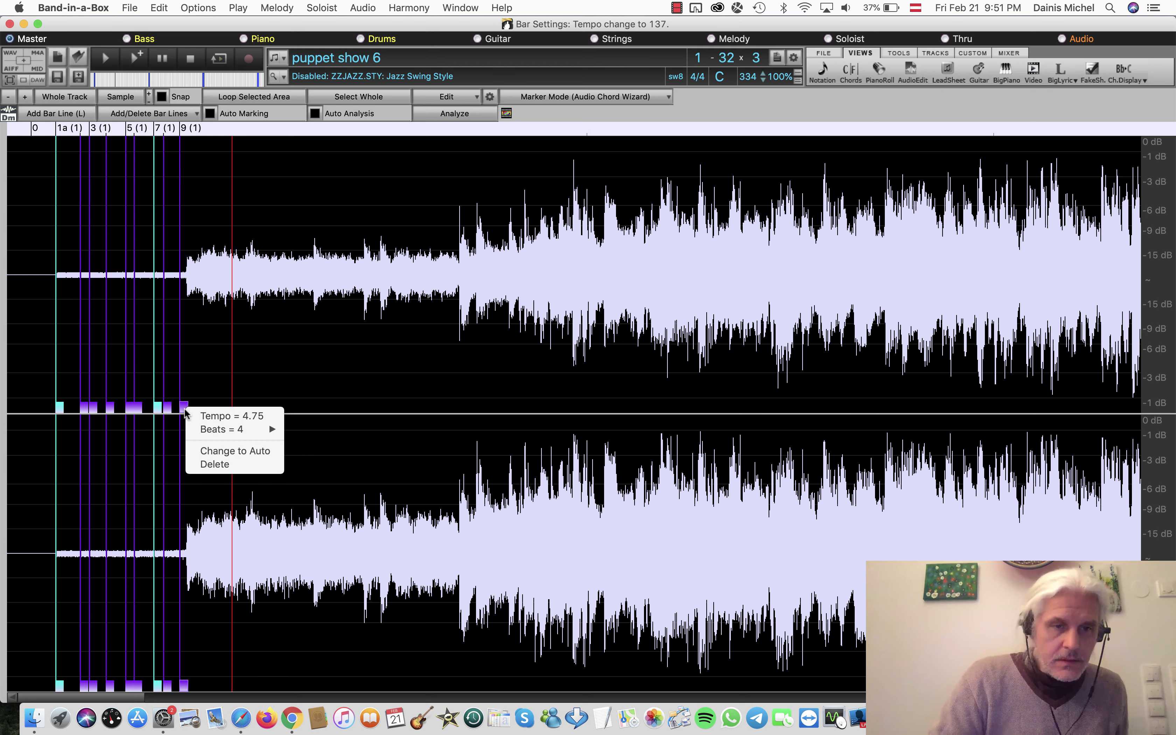
{"action": "left_click", "coordinate": [199, 447]}
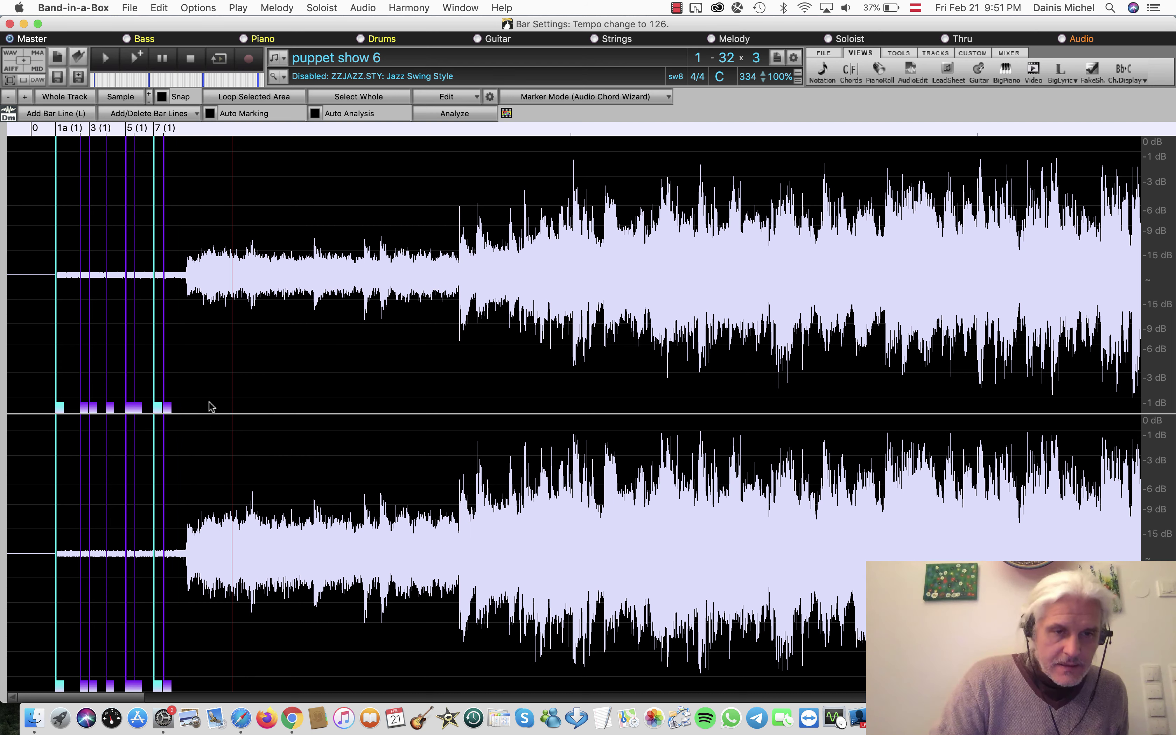
- Delete the individual bar lines at bars 8 and 7 of the intro
{"action": "left_click_drag", "start_coordinate": [210, 407], "coordinate": [157, 407]}
{"action": "left_click", "coordinate": [197, 409]}
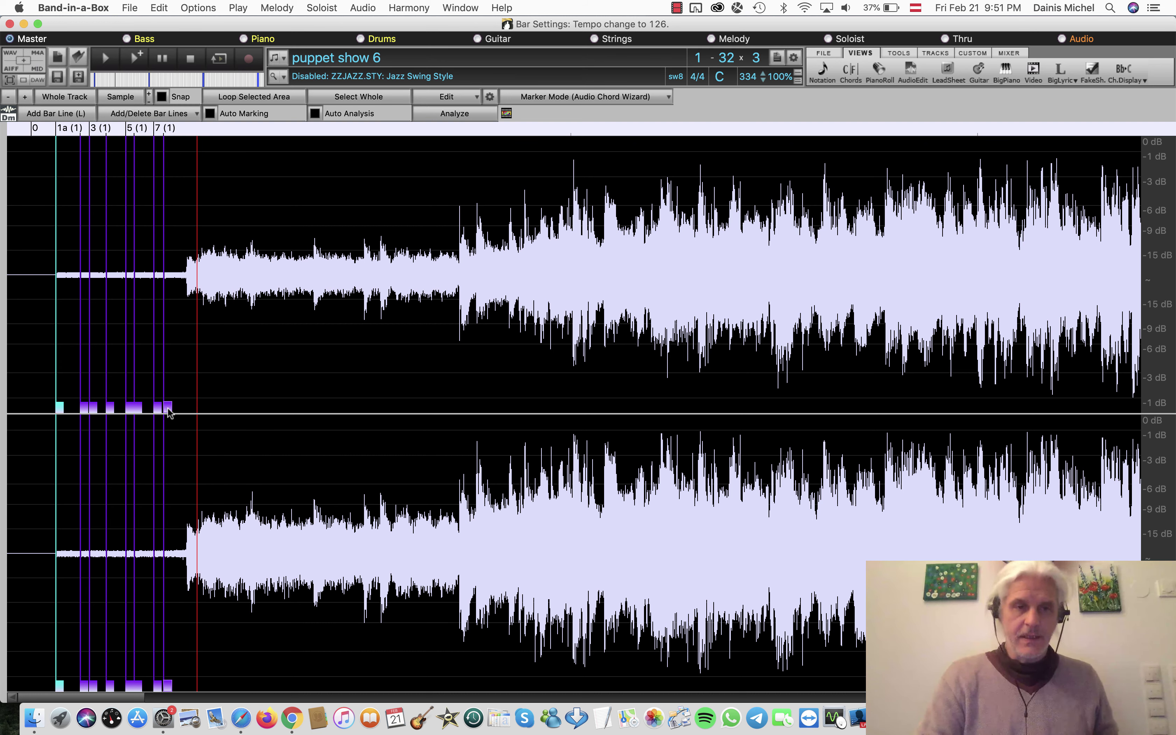
{"action": "right_click", "coordinate": [167, 407]}
{"action": "left_click", "coordinate": [199, 464]}
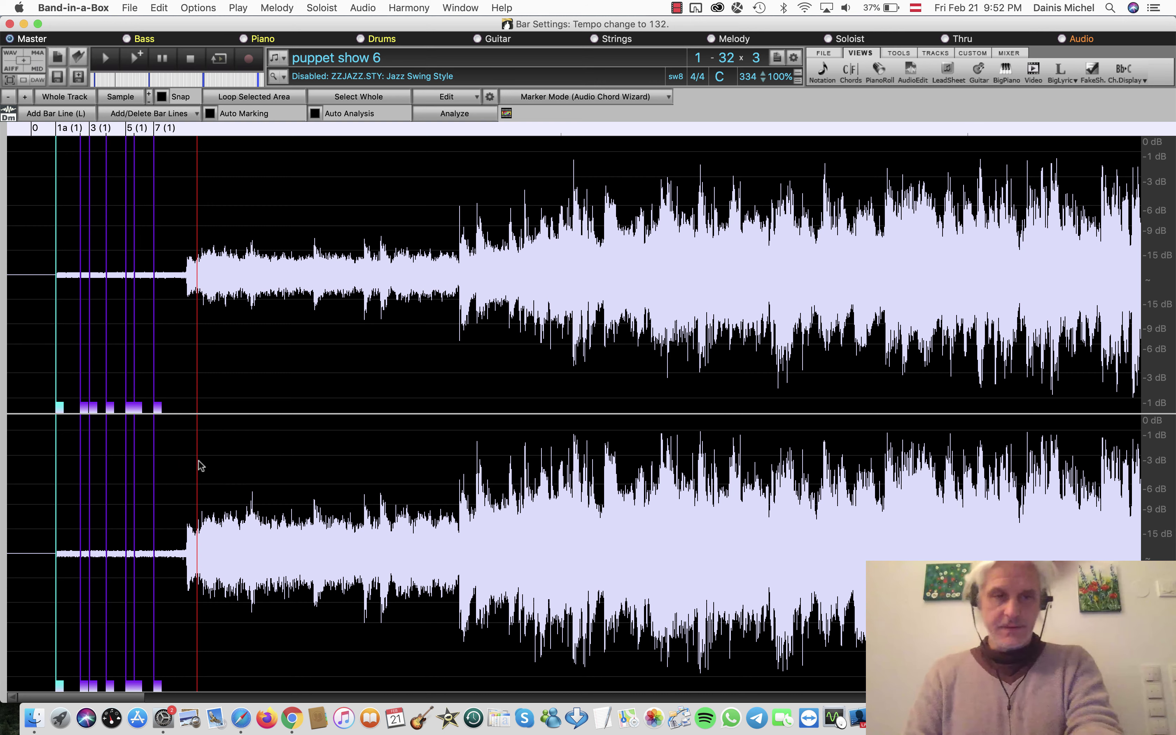
{"action": "right_click", "coordinate": [158, 411]}
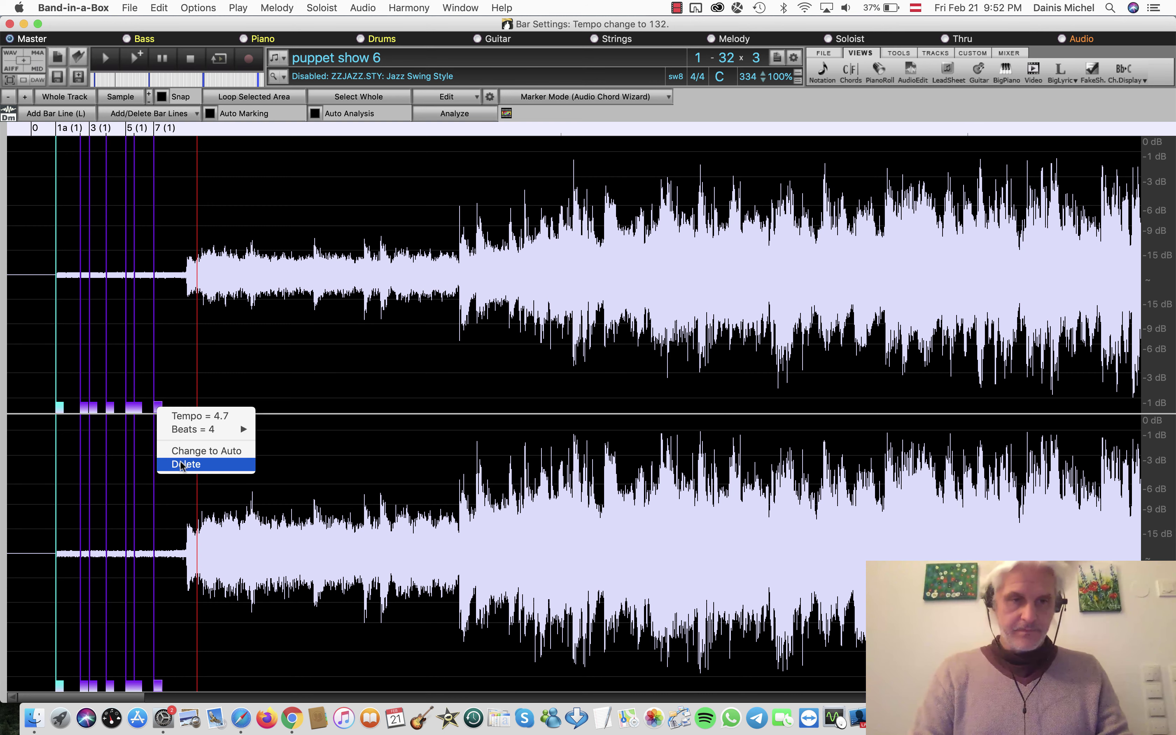
{"action": "left_click", "coordinate": [178, 466]}
- Delete the individual bar lines at bars 6, 5, 4 and 3 of the intro, one after another
{"action": "right_click", "coordinate": [139, 411]}
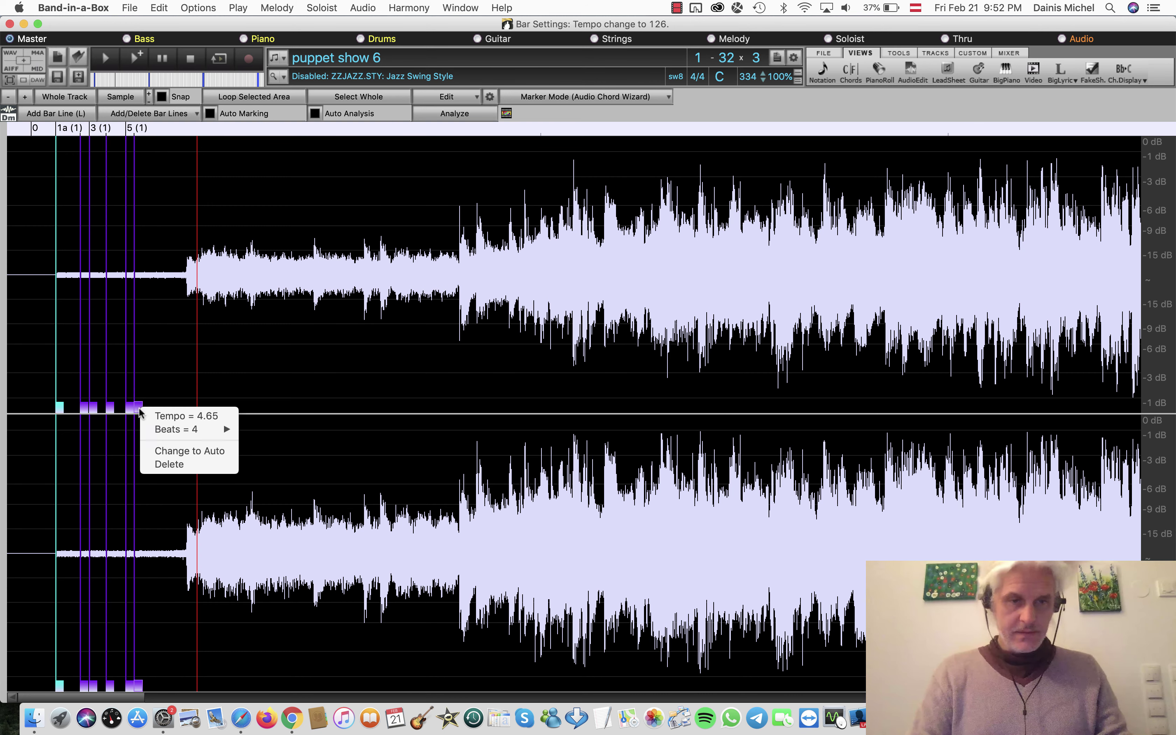
{"action": "left_click", "coordinate": [155, 466]}
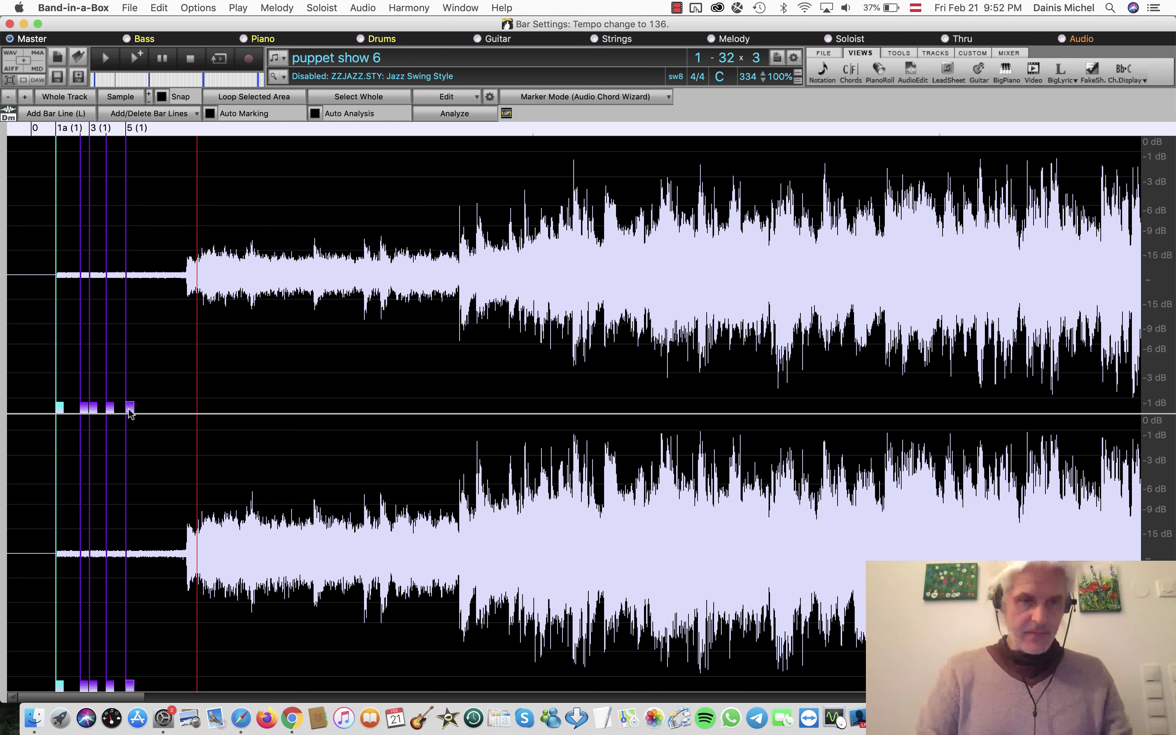
{"action": "right_click", "coordinate": [130, 411]}
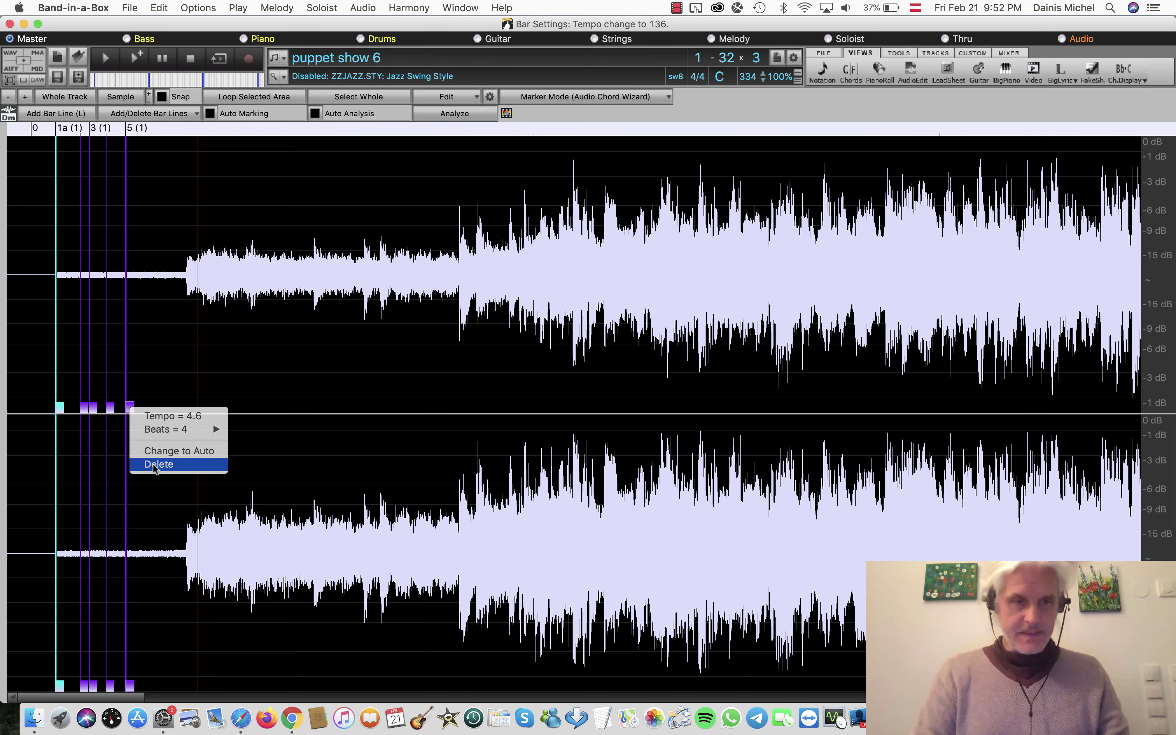
{"action": "left_click", "coordinate": [152, 465]}
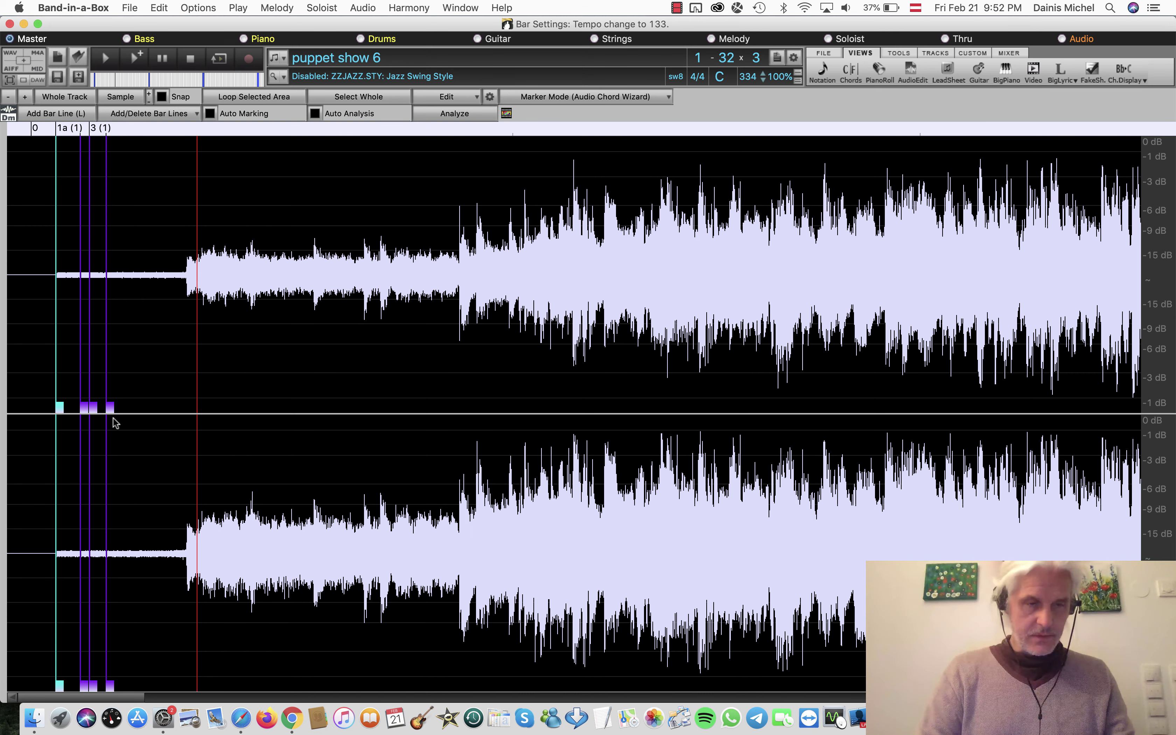
{"action": "right_click", "coordinate": [110, 411]}
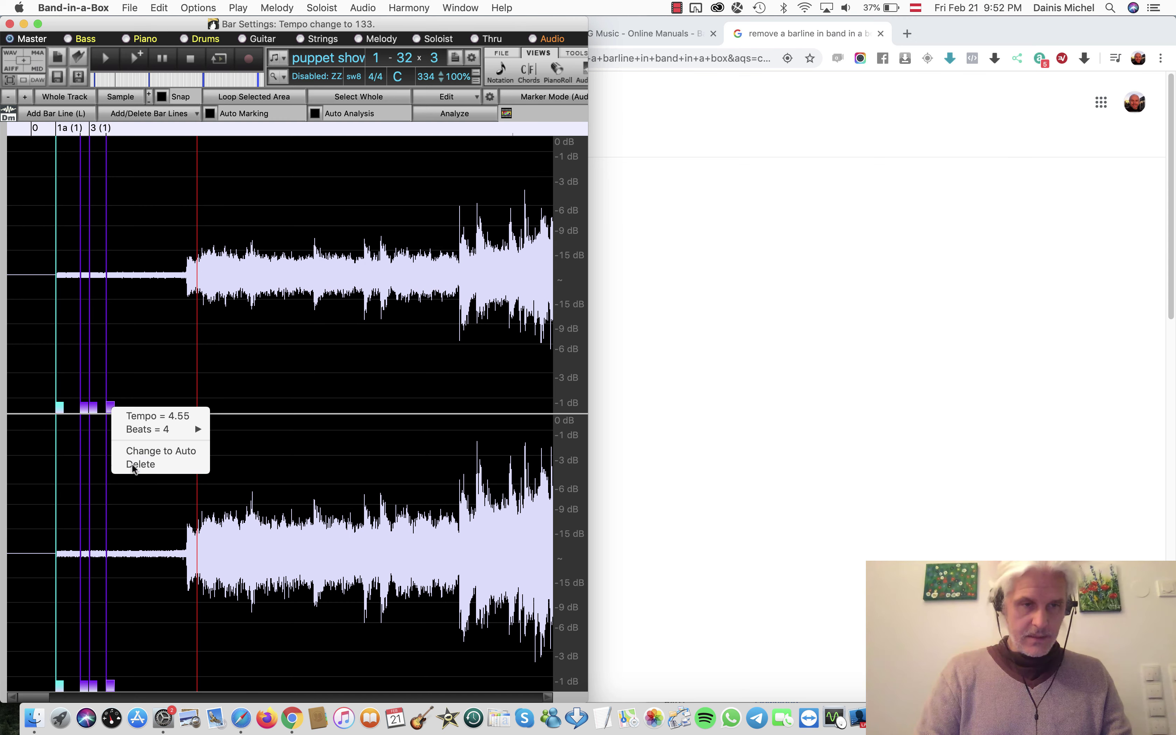
{"action": "left_click", "coordinate": [131, 465]}
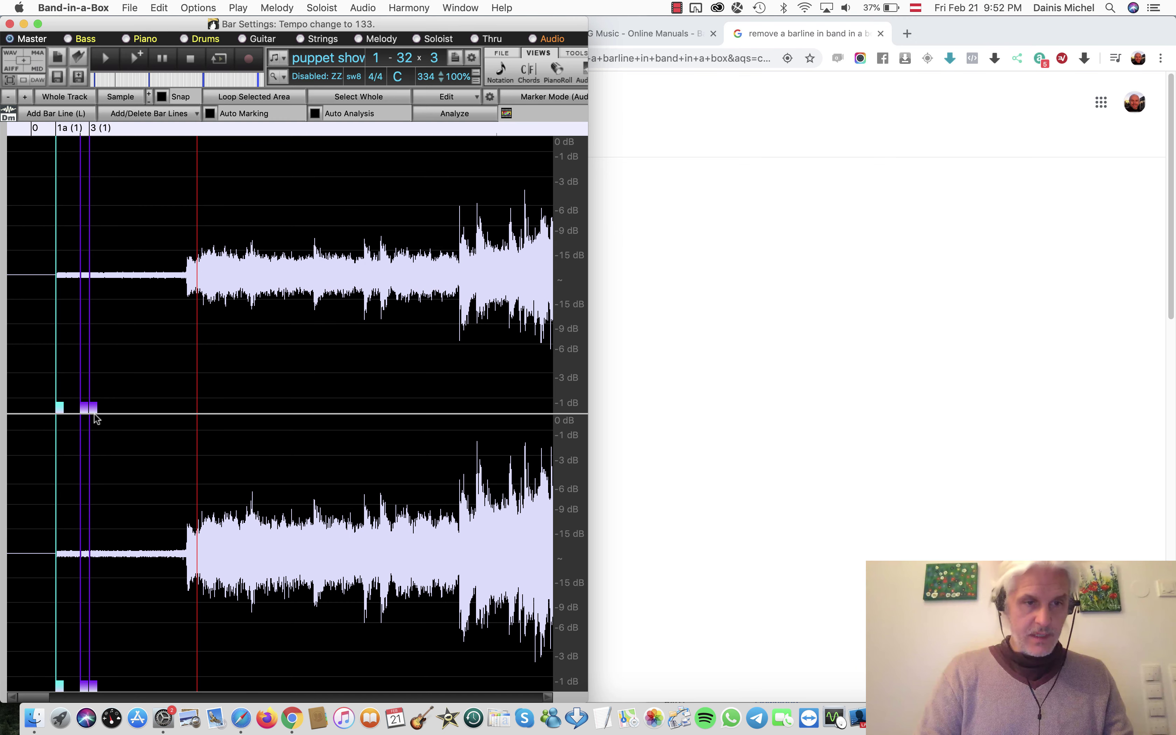
{"action": "right_click", "coordinate": [94, 411]}
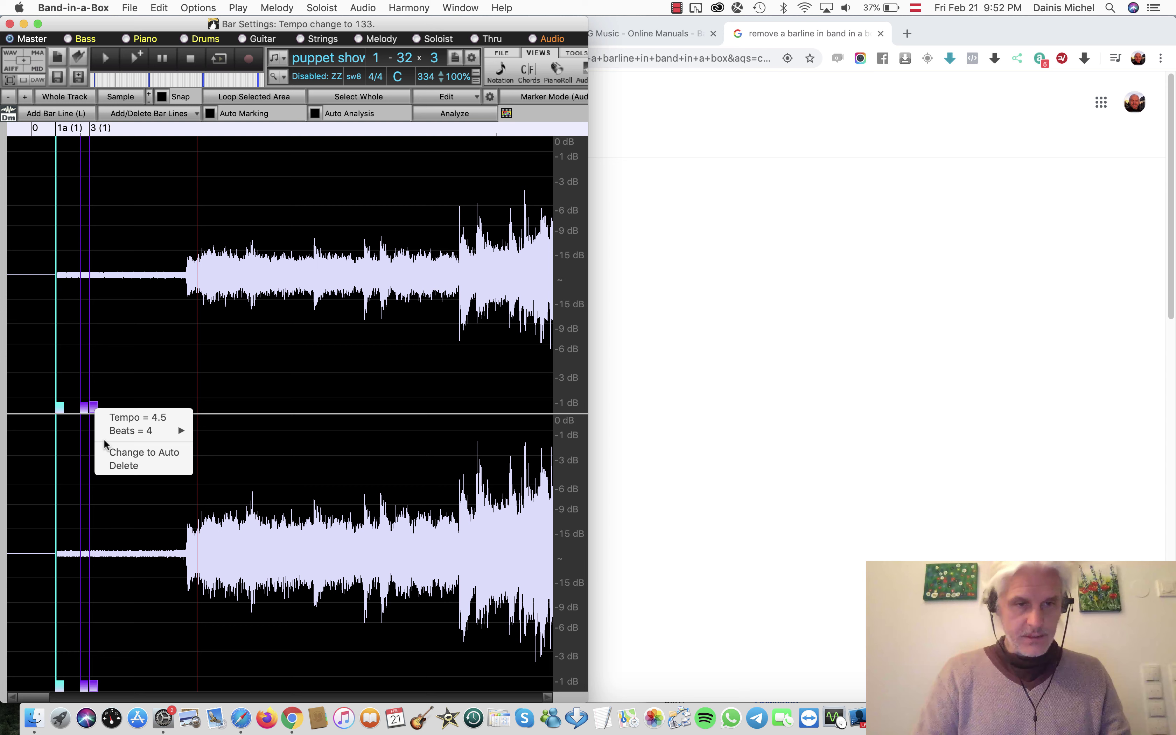
{"action": "left_click", "coordinate": [110, 466]}
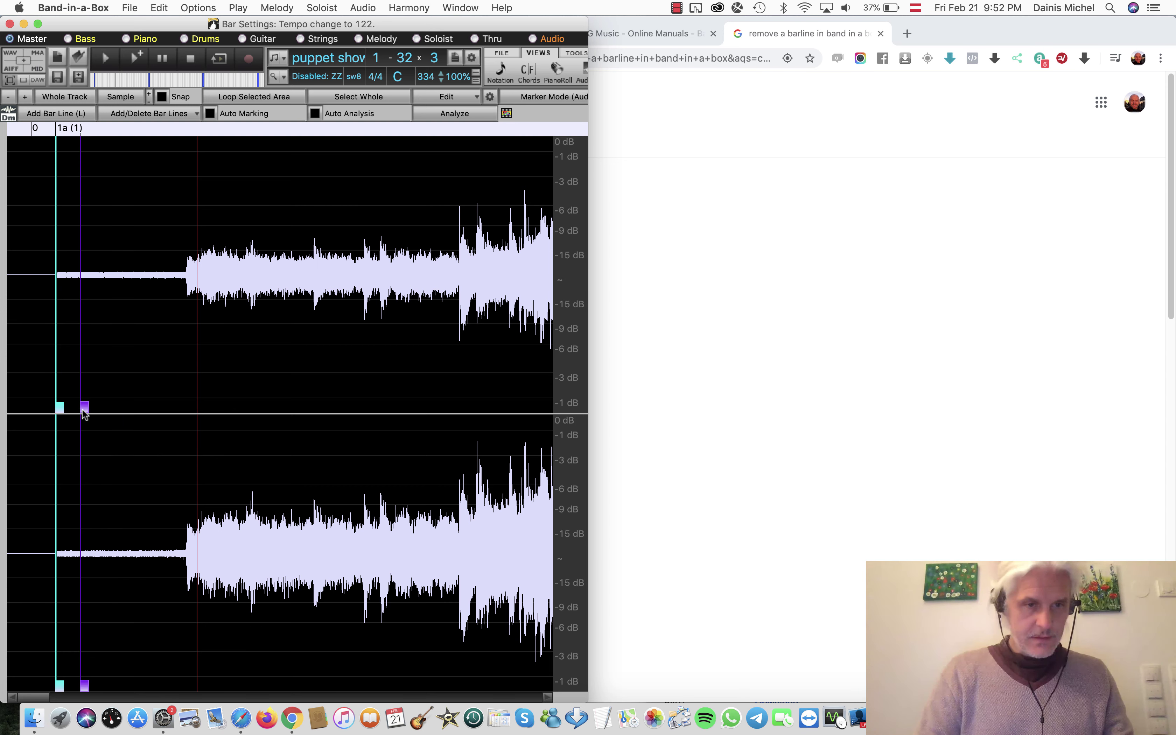
- Try deleting the remaining purple bar line just after bar 1, and undo the deletion
{"action": "right_click", "coordinate": [84, 413]}
{"action": "left_click", "coordinate": [106, 467]}
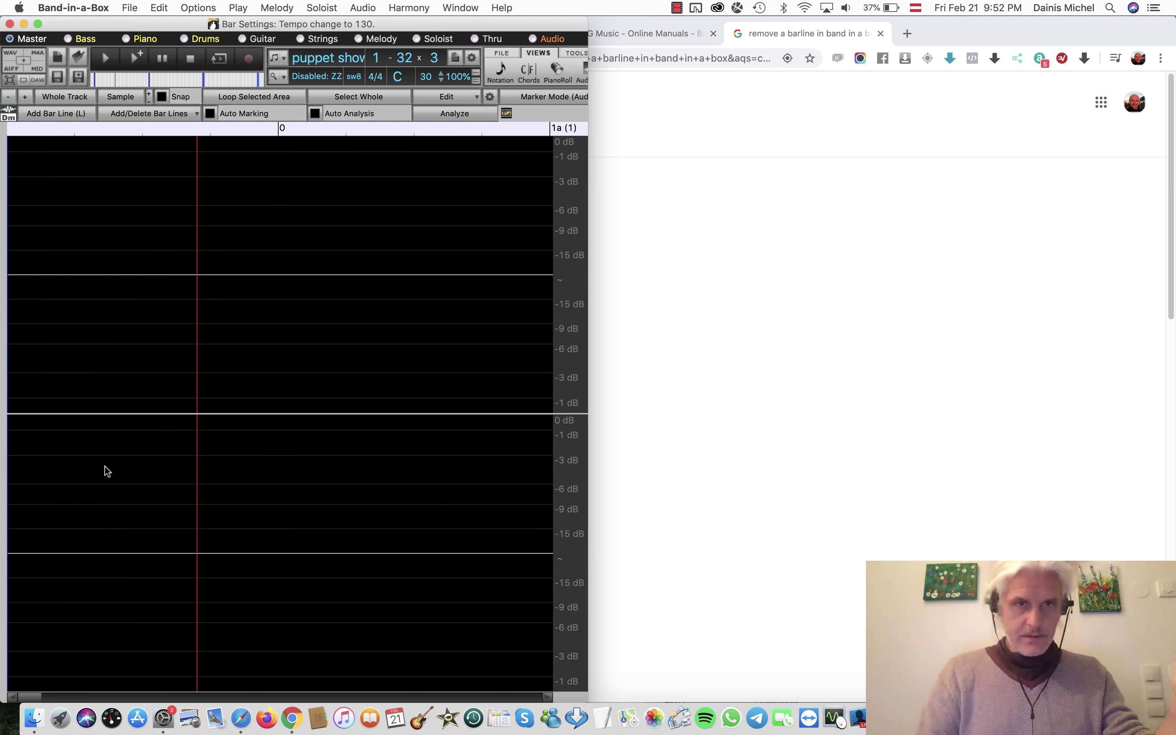
{"action": "left_click", "coordinate": [161, 7]}
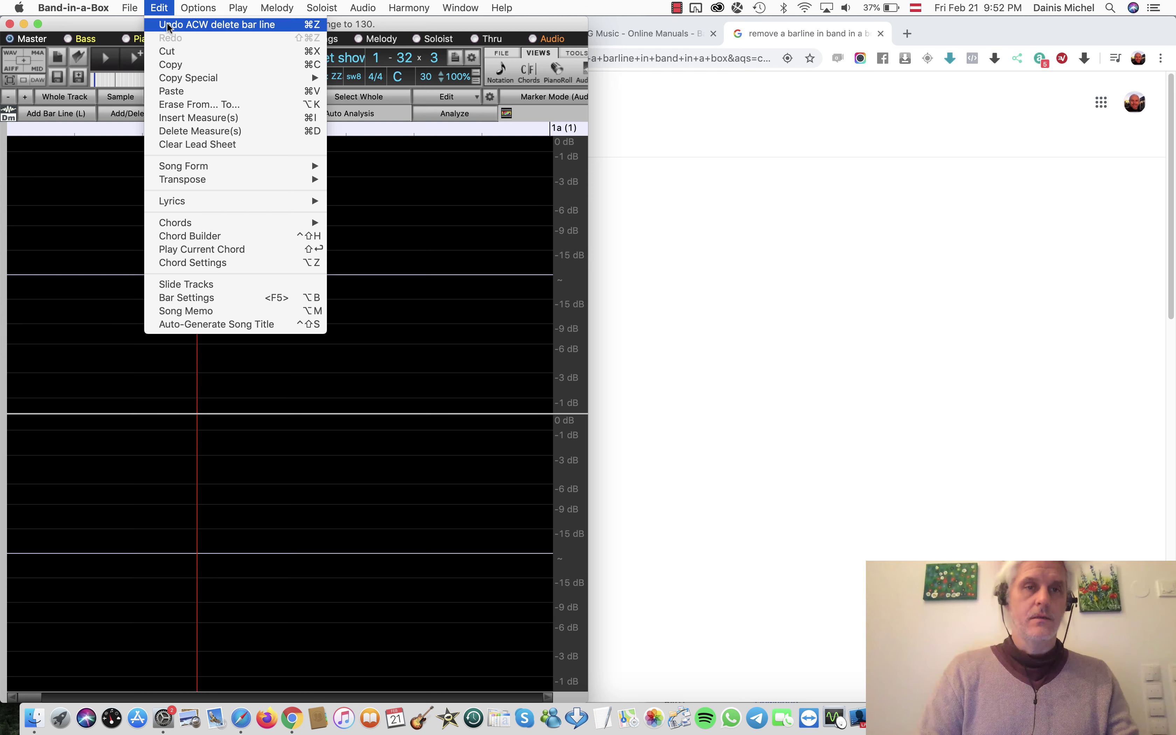
{"action": "left_click", "coordinate": [172, 24]}
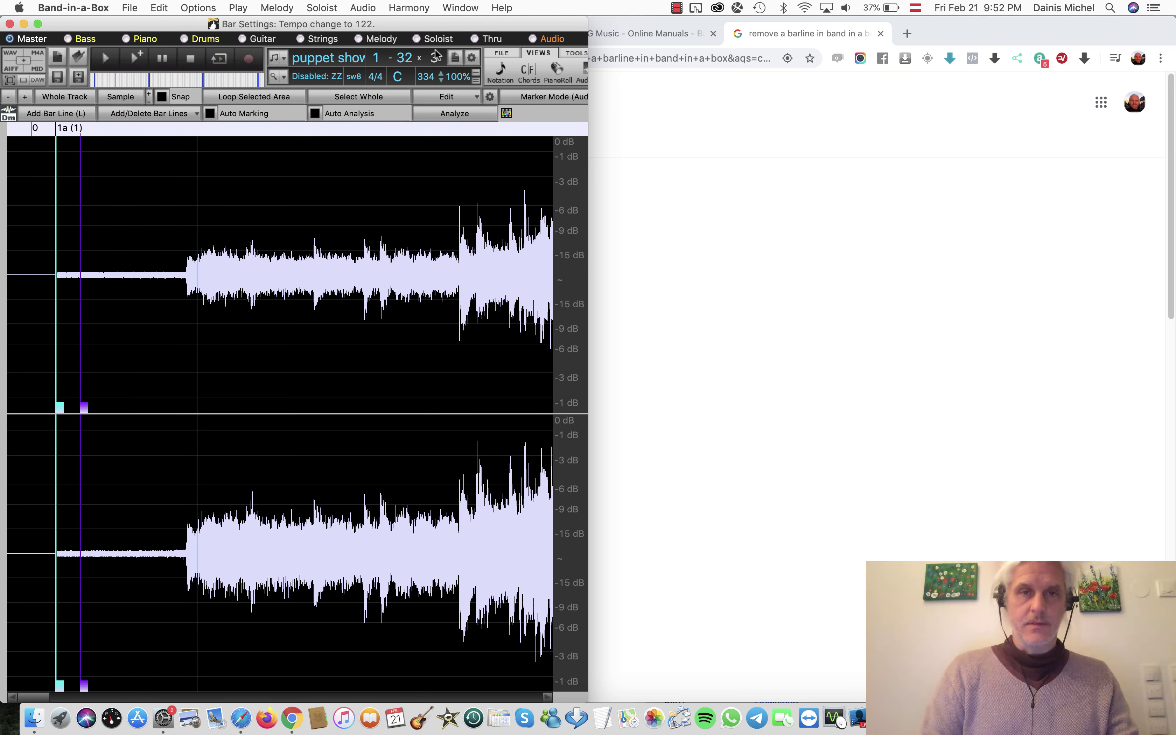
- Enlarge the song window to full width and play the audio from just before bar 1
{"action": "double_click", "coordinate": [457, 23]}
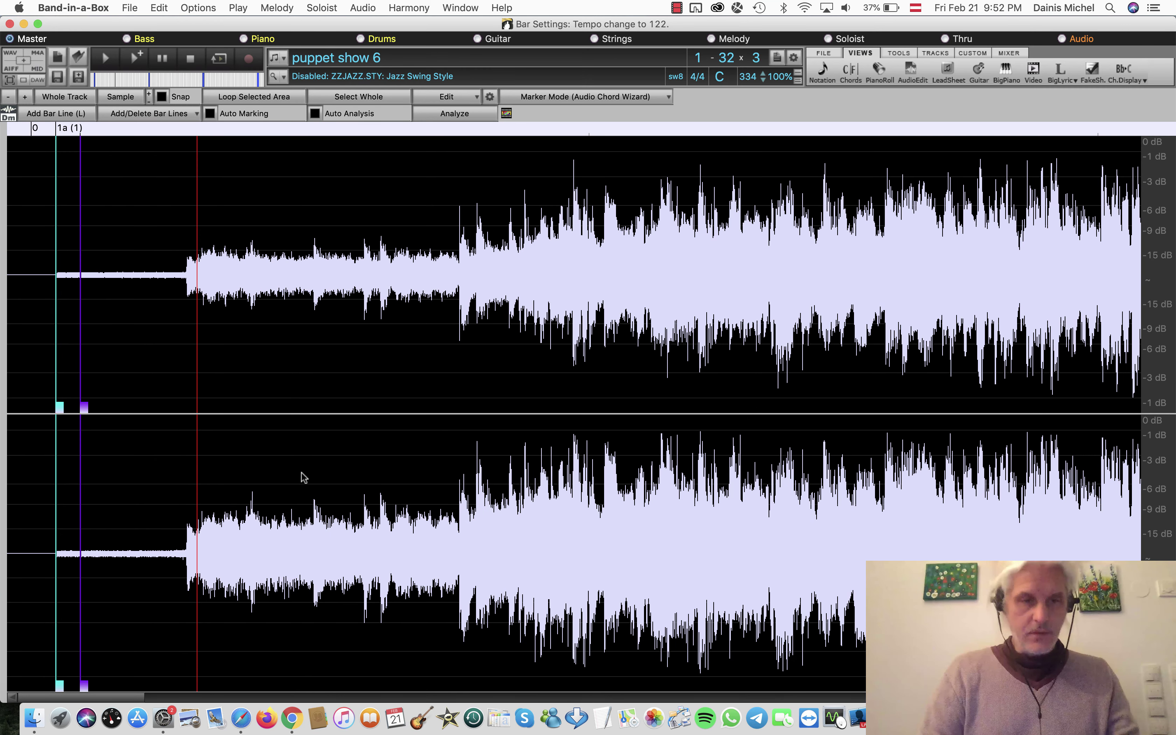
{"action": "left_click", "coordinate": [42, 449]}
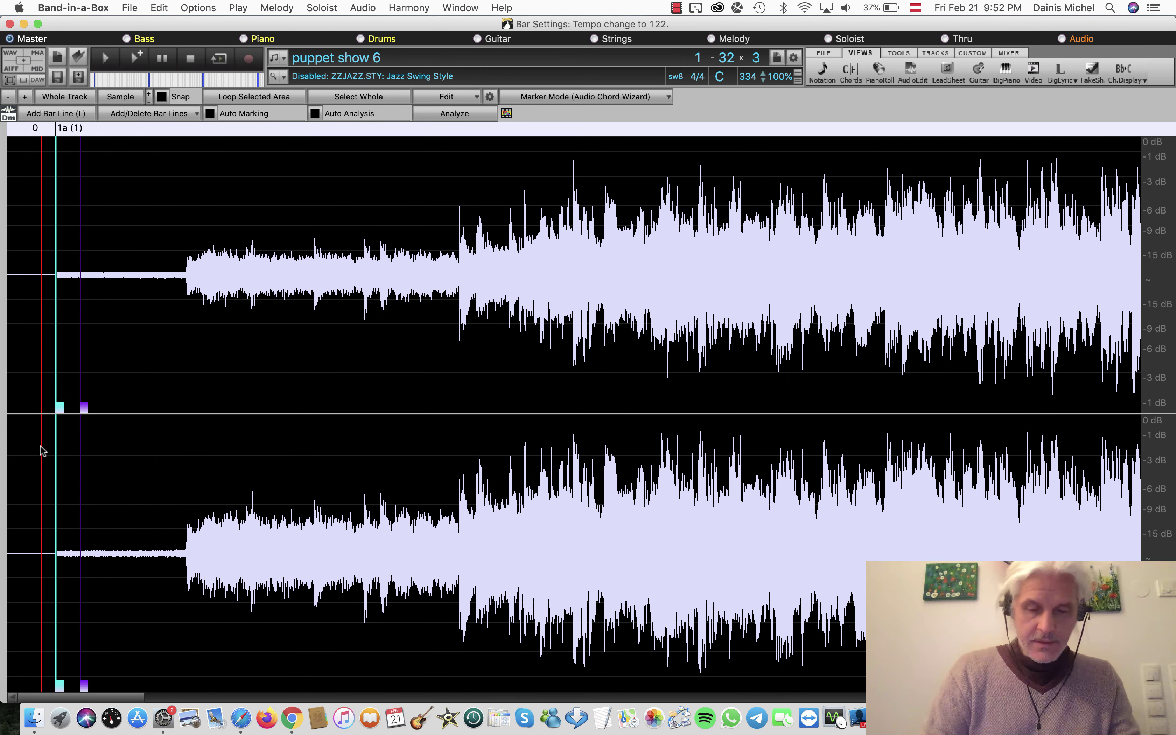
{"action": "key", "text": "space"}
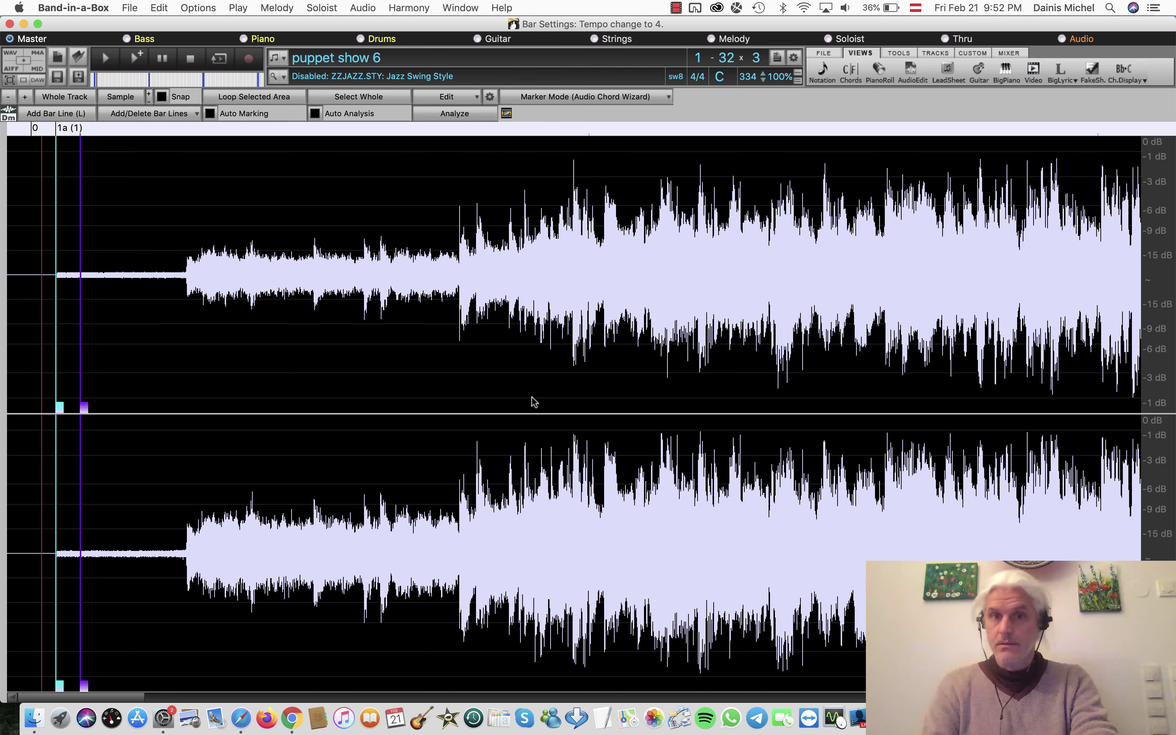
- Switch to Finder and open the song file puppet show 6.SG1 in Band-in-a-Box
{"action": "key", "text": "super+Tab"}
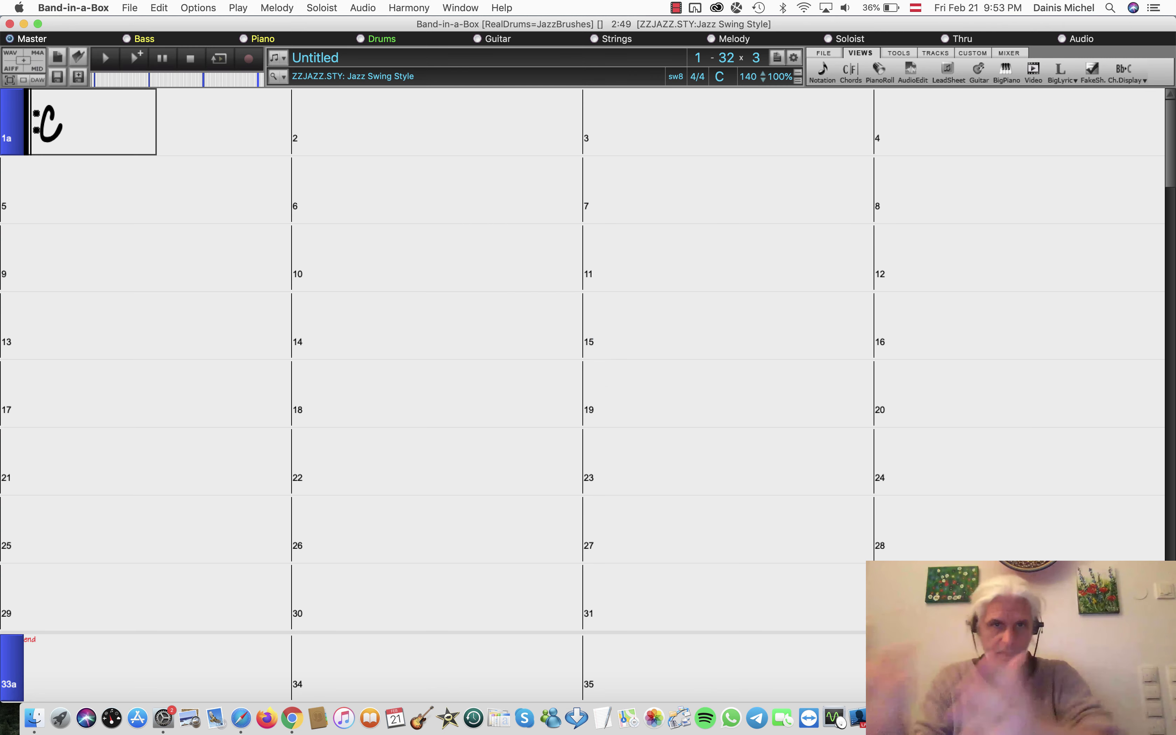
{"action": "left_click", "coordinate": [284, 78]}
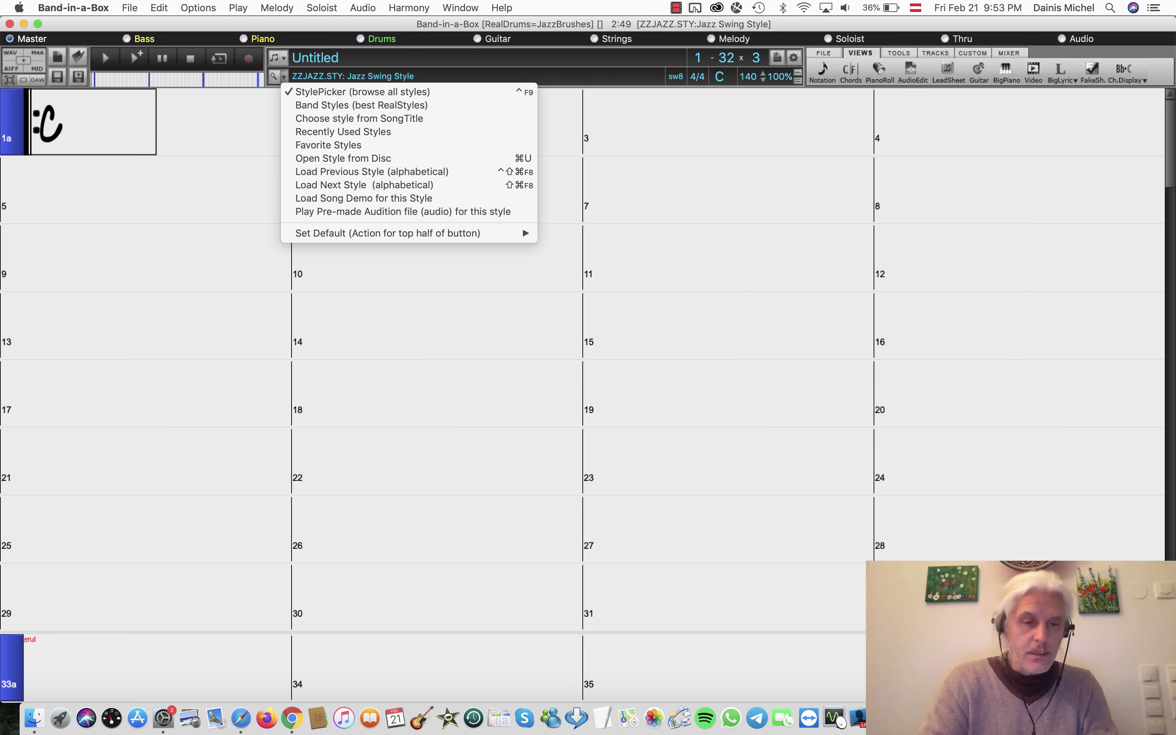
{"action": "key", "text": "super+Tab"}
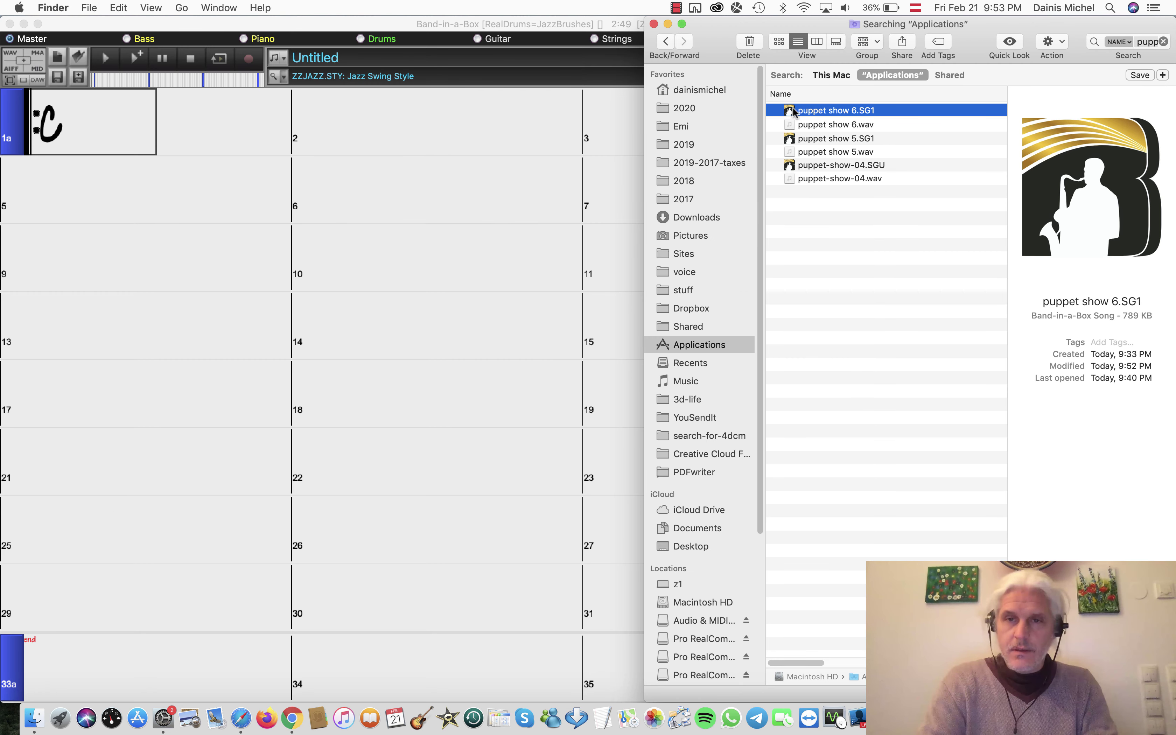
{"action": "double_click", "coordinate": [789, 112]}
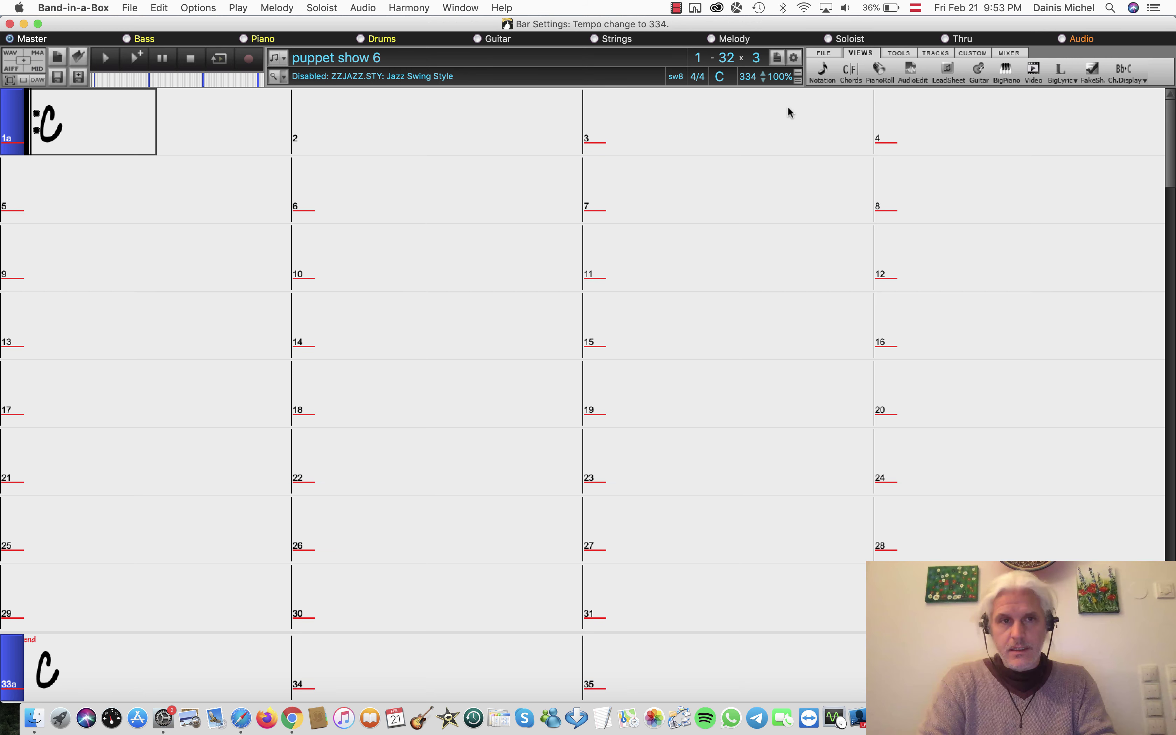
- Open the Audio Chord Wizard for the song and show the waveform from bar 1 into the second chorus
{"action": "left_click", "coordinate": [367, 8]}
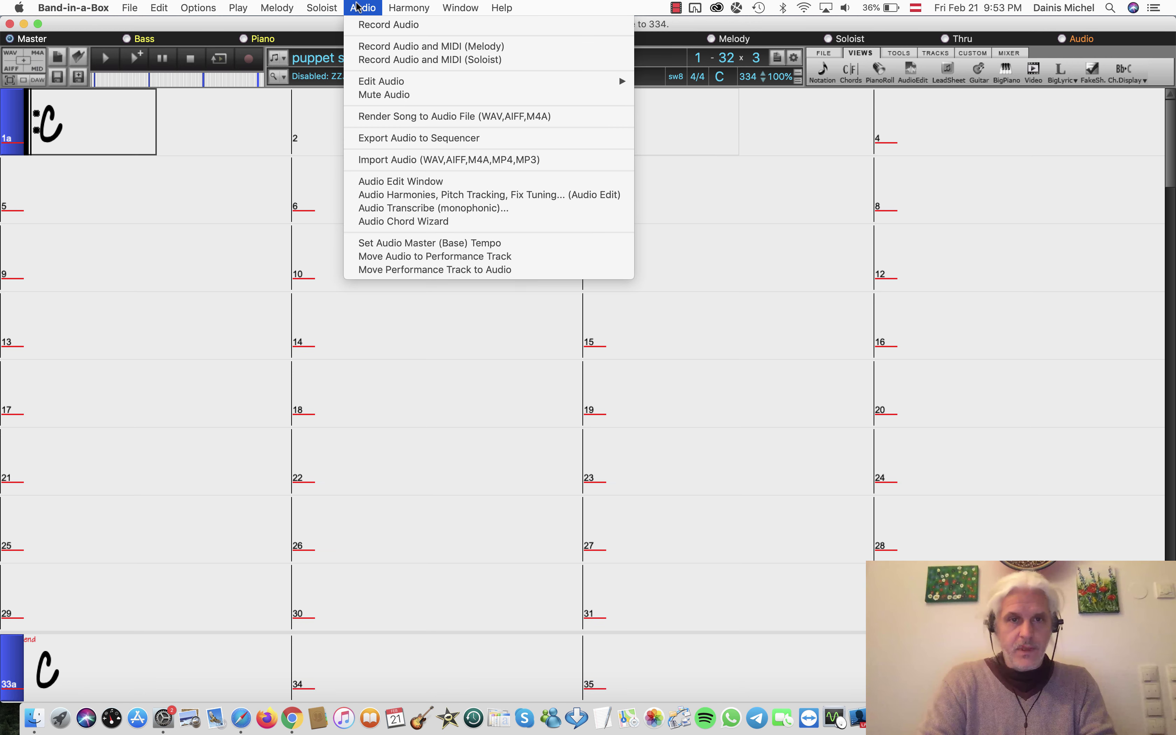
{"action": "left_click", "coordinate": [385, 221]}
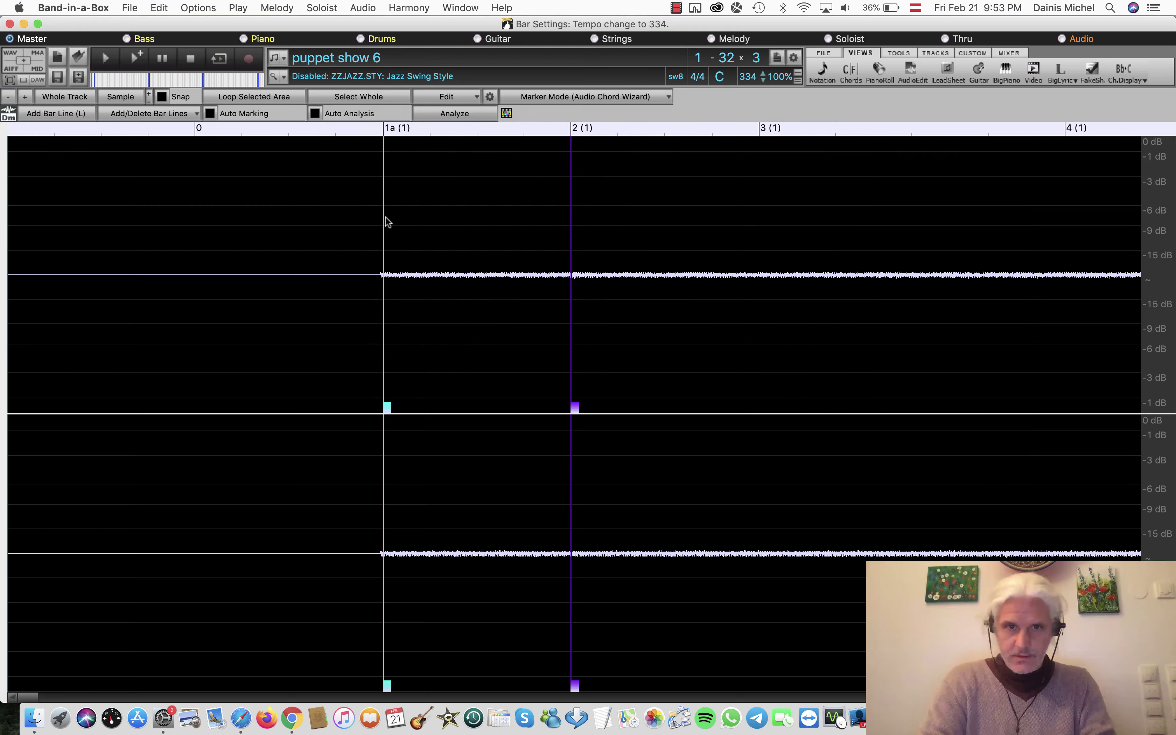
{"action": "left_click", "coordinate": [773, 410]}
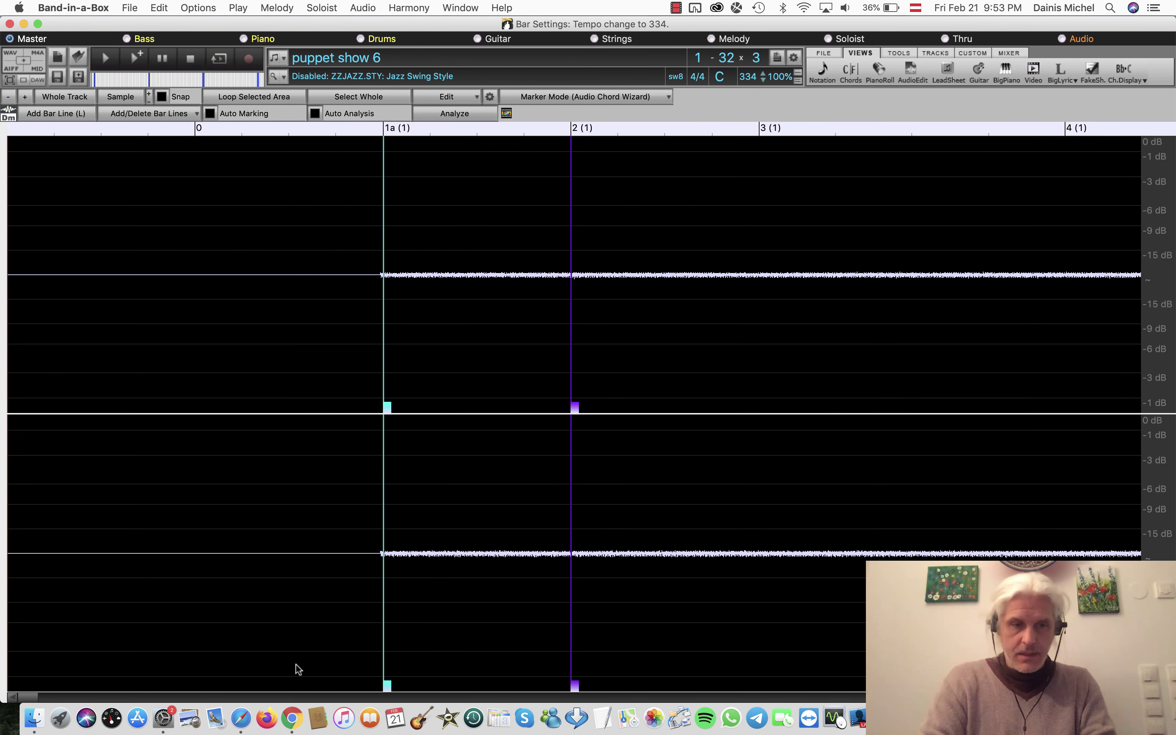
{"action": "left_click", "coordinate": [8, 97]}
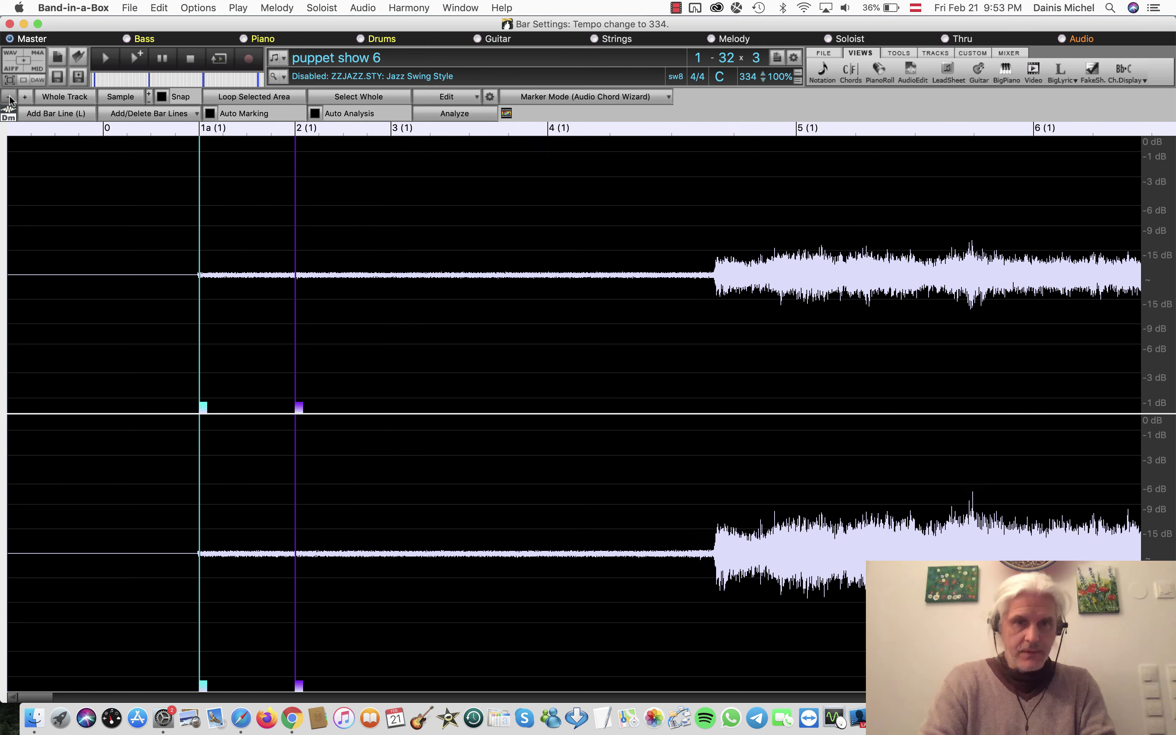
{"action": "left_click", "coordinate": [8, 97]}
{"action": "left_click", "coordinate": [9, 96]}
{"action": "left_click", "coordinate": [9, 96]}
{"action": "left_click", "coordinate": [8, 96]}
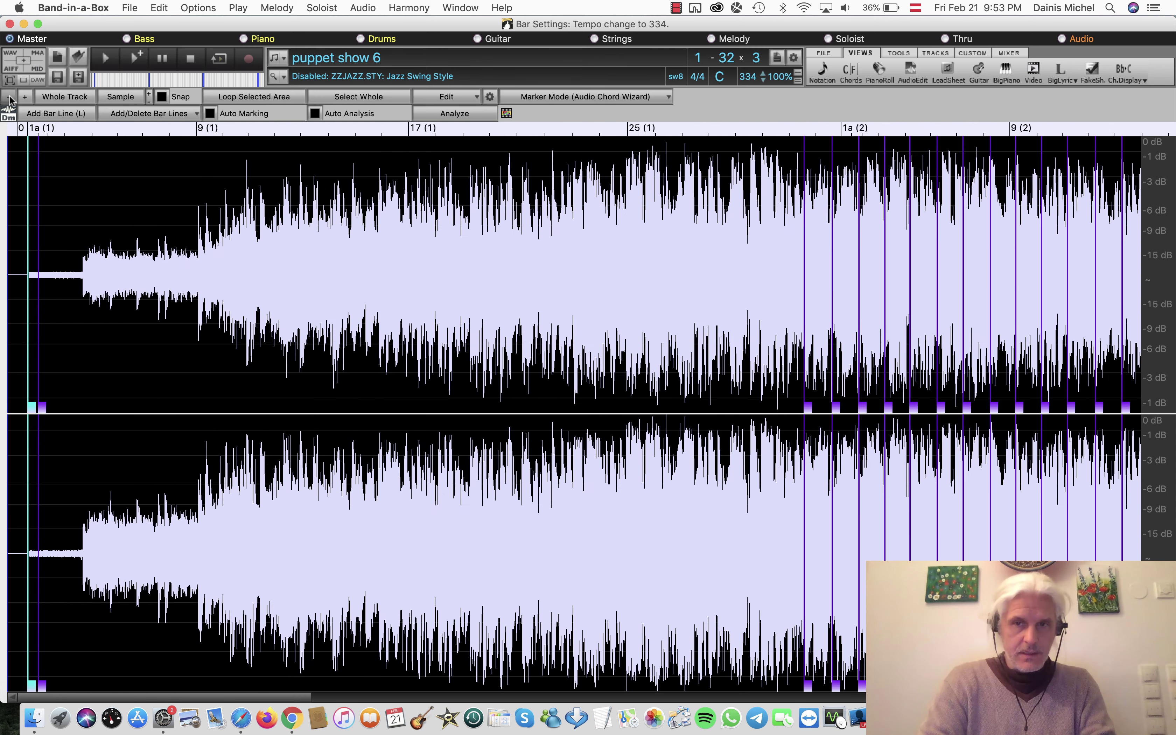
- Show the song's opening up to about bar 15 and play the audio from just before bar 1
{"action": "left_click", "coordinate": [8, 97]}
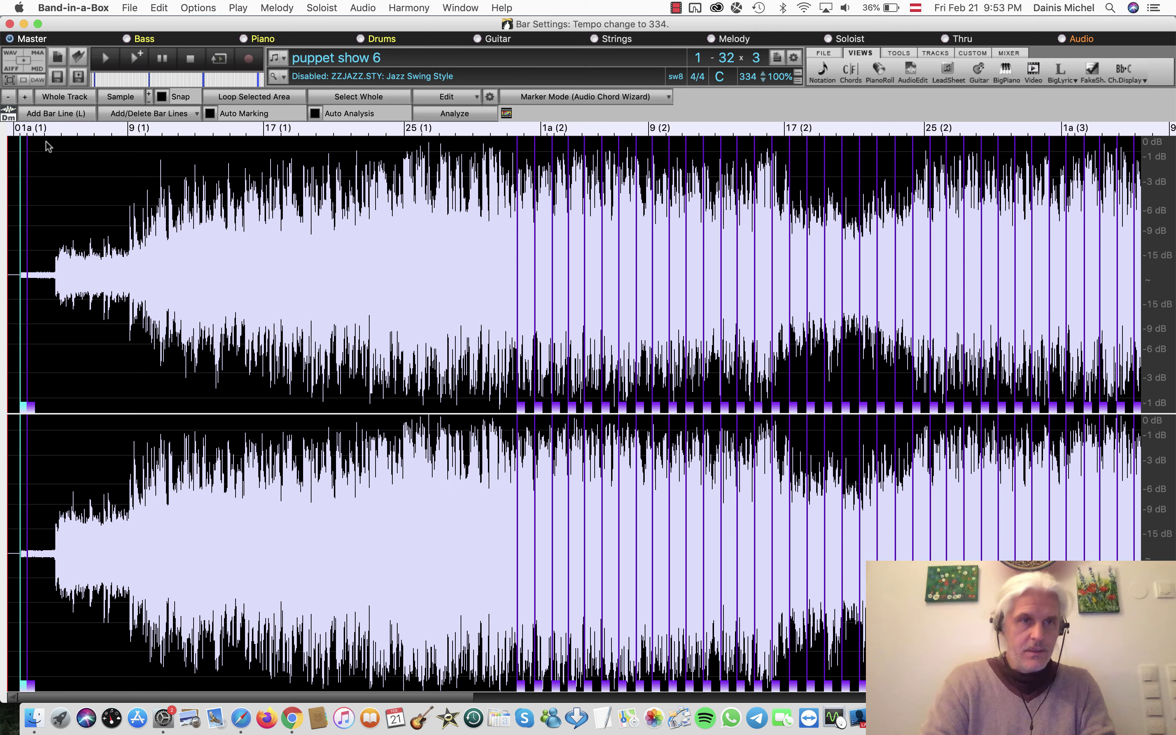
{"action": "left_click", "coordinate": [27, 99]}
{"action": "left_click", "coordinate": [27, 98]}
{"action": "left_click", "coordinate": [27, 99]}
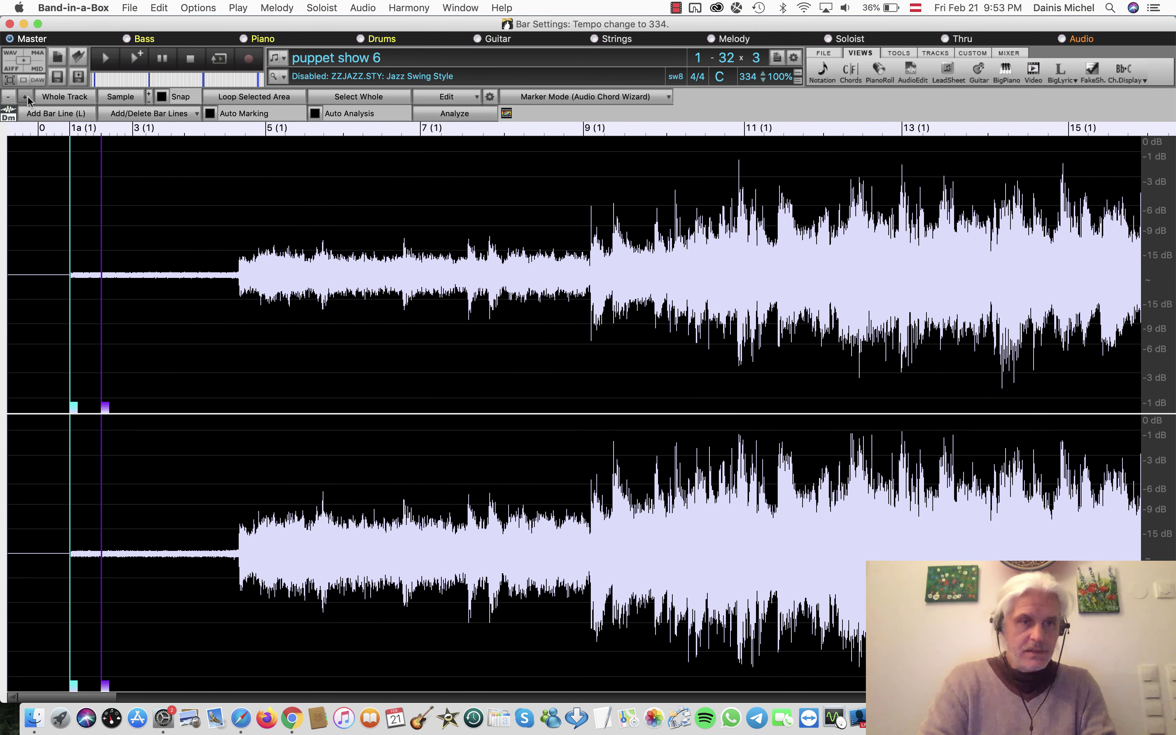
{"action": "left_click", "coordinate": [43, 257]}
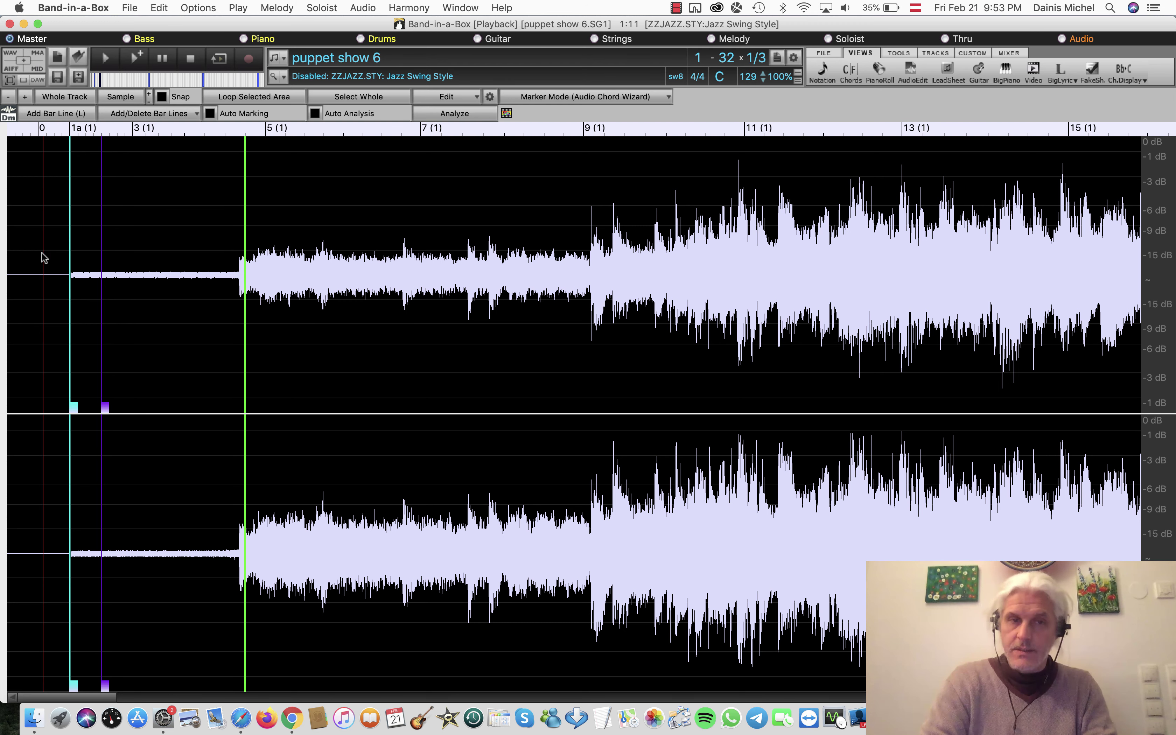
{"action": "key", "text": "space"}
- Play from just before bar 3 and add bar lines on the downbeats in real time, from about bar 5 to the existing lines ending the first chorus
{"action": "left_click", "coordinate": [129, 257]}
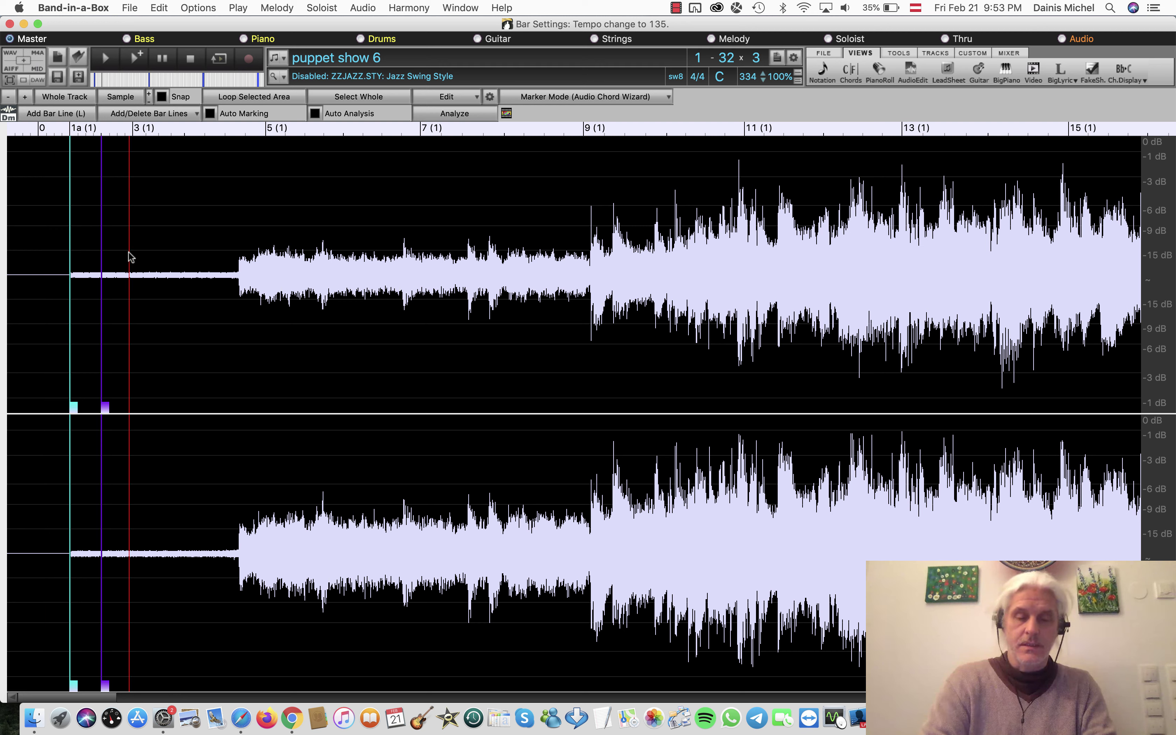
{"action": "key", "text": "space"}
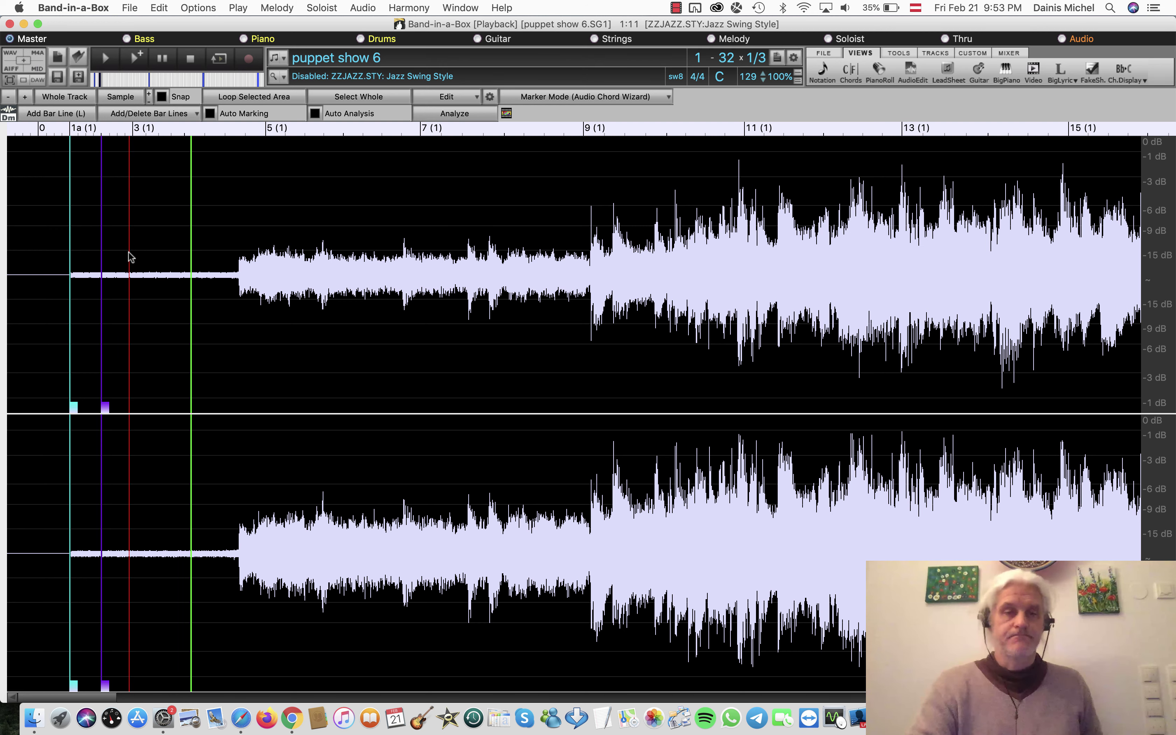
{"action": "key", "text": "l"}
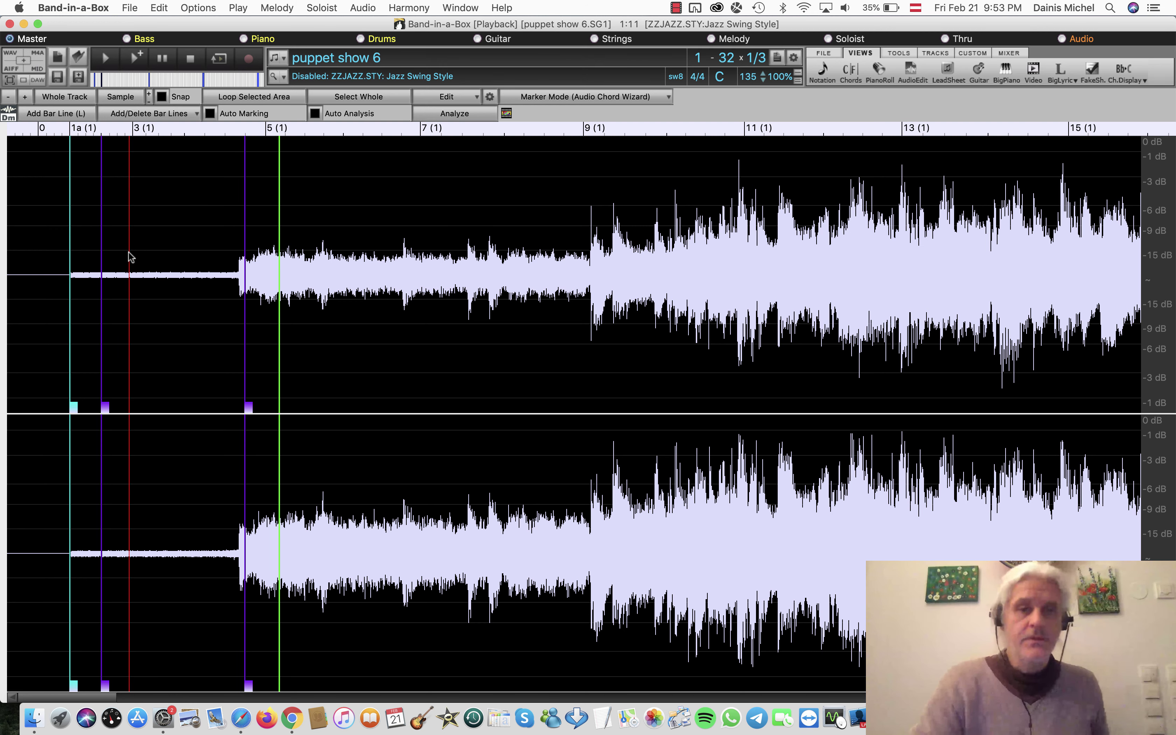
{"action": "key", "text": "l"}
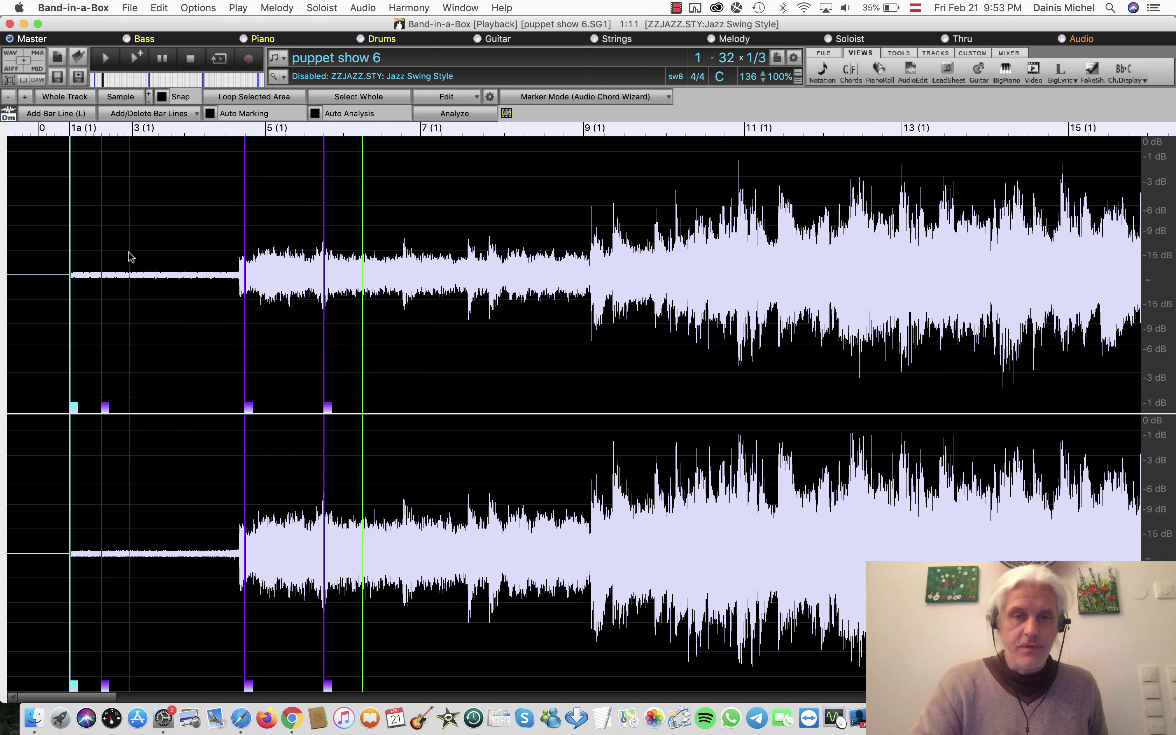
{"action": "key", "text": "l"}
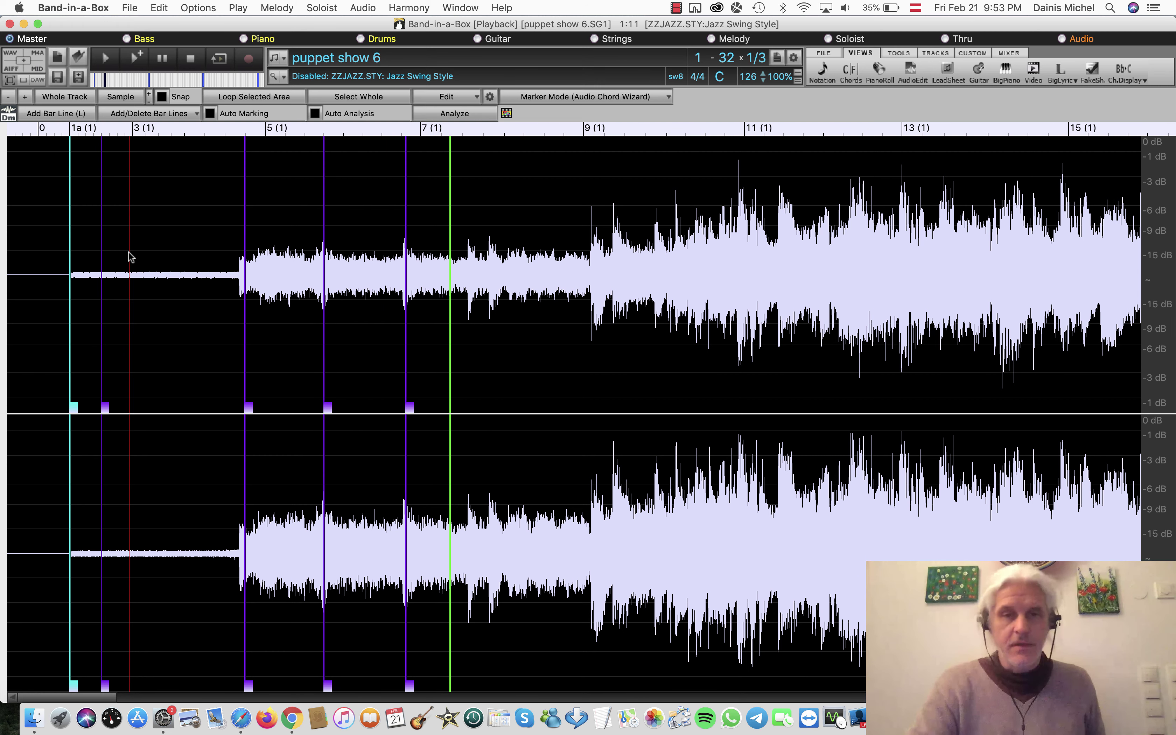
{"action": "key", "text": "l"}
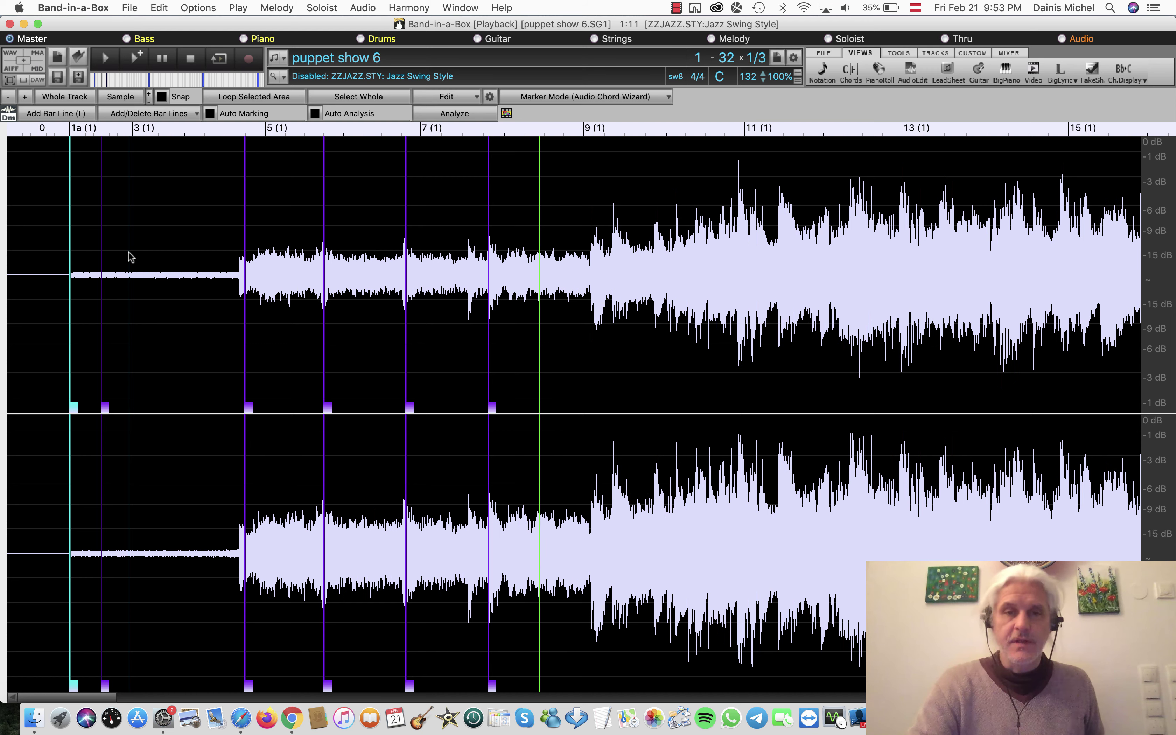
{"action": "key", "text": "l"}
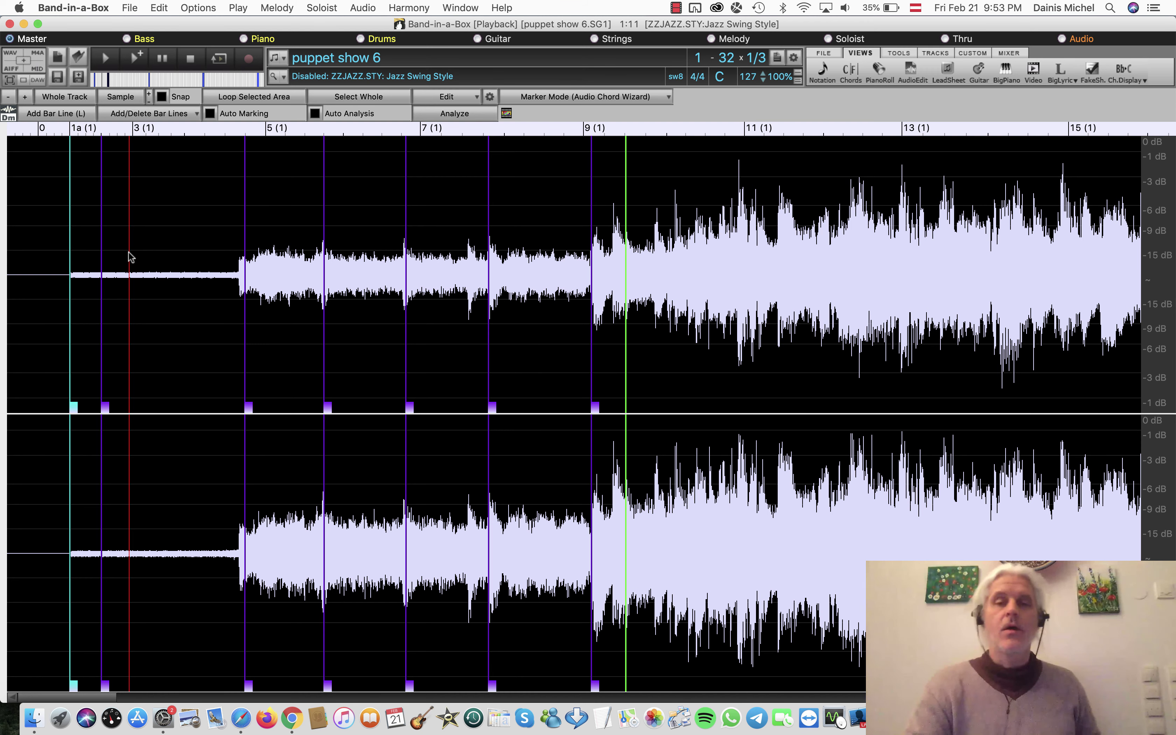
{"action": "key", "text": "l"}
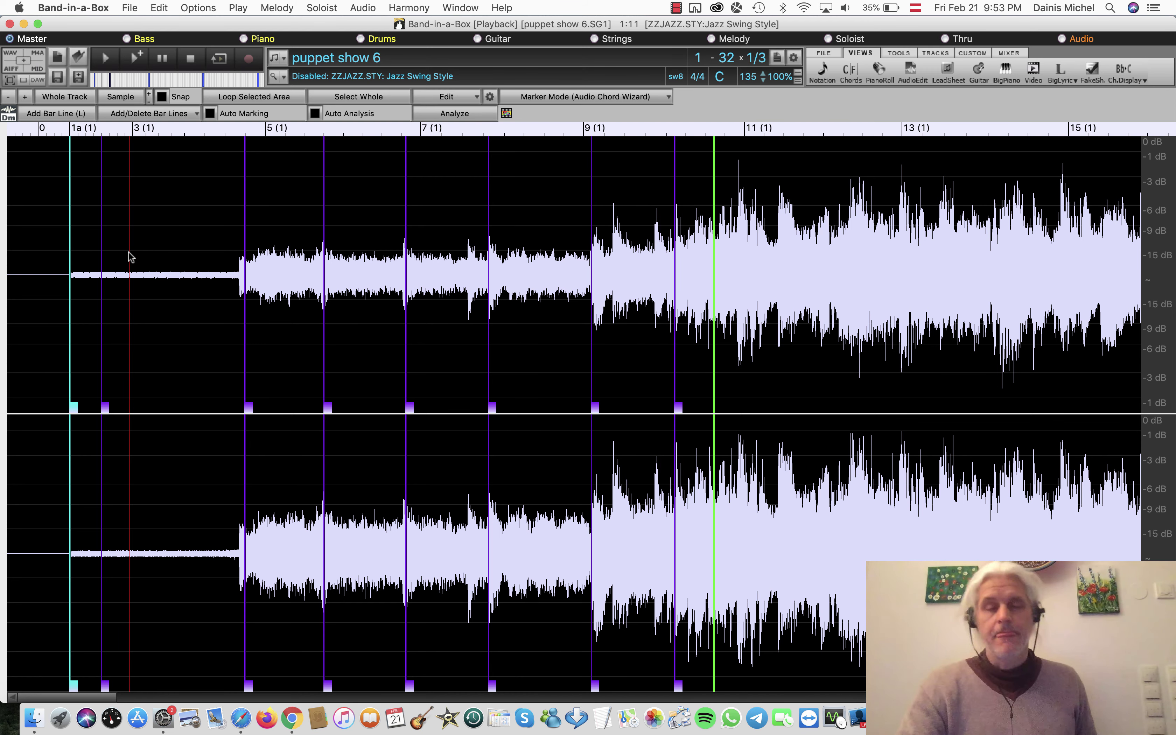
{"action": "key", "text": "l"}
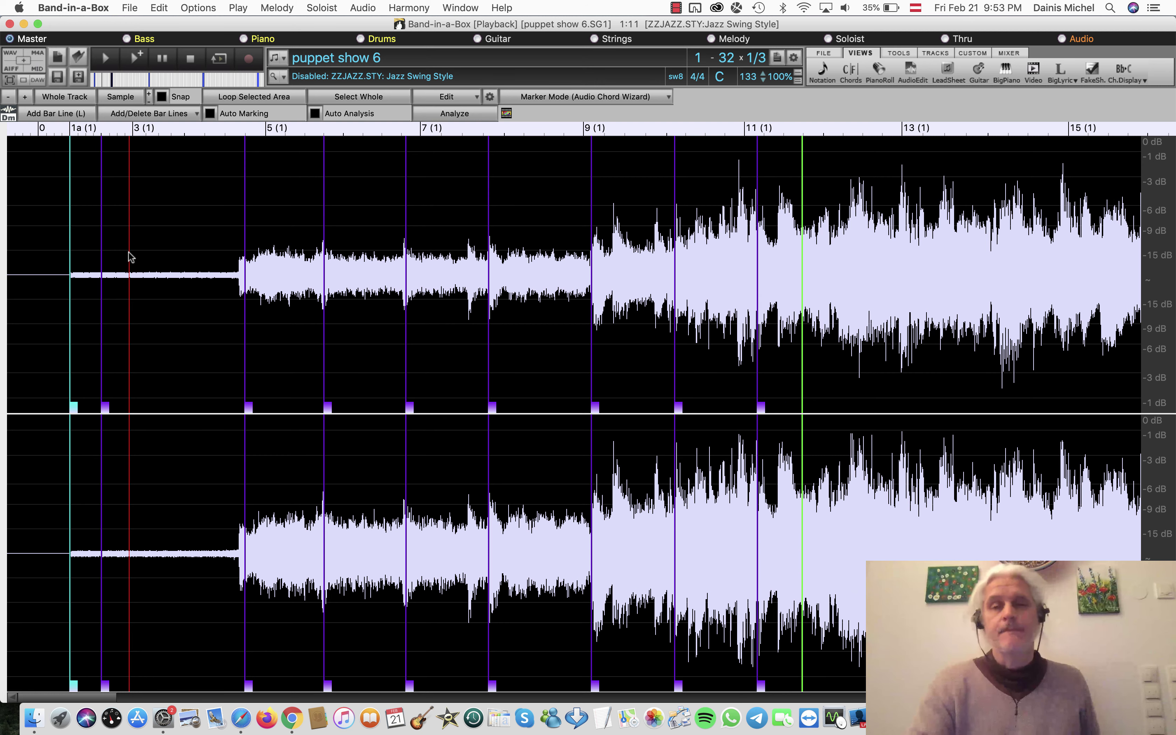
{"action": "key", "text": "l"}
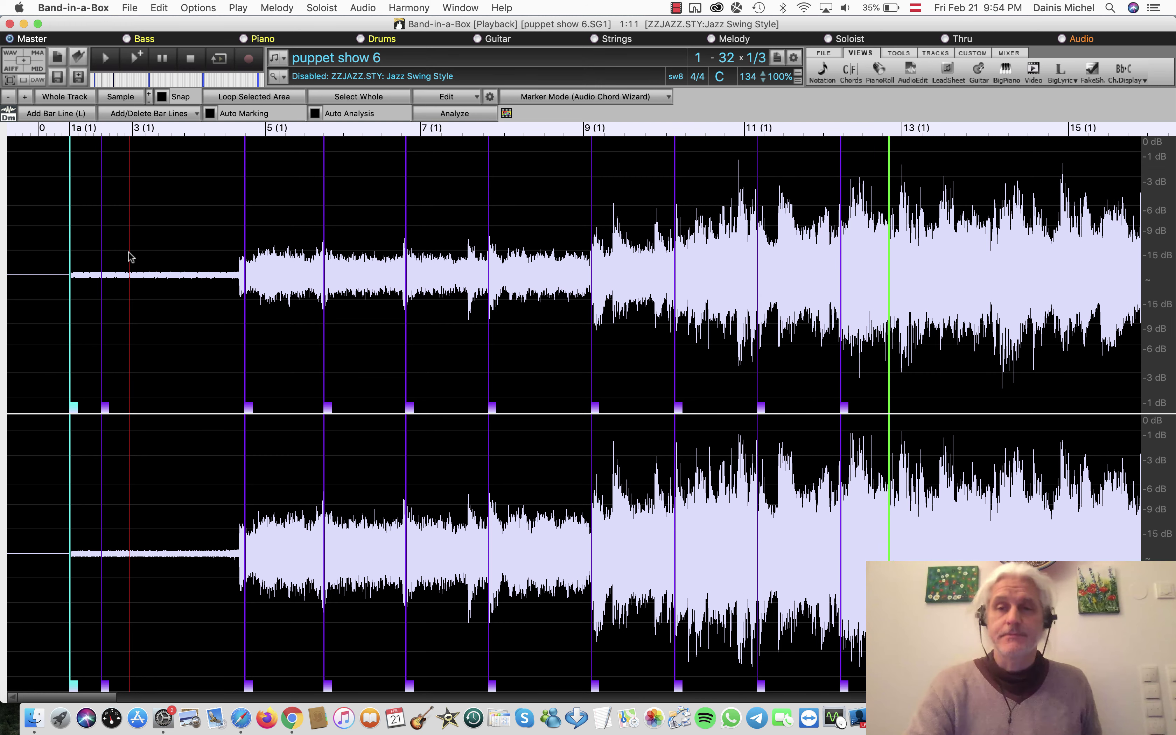
{"action": "key", "text": "l"}
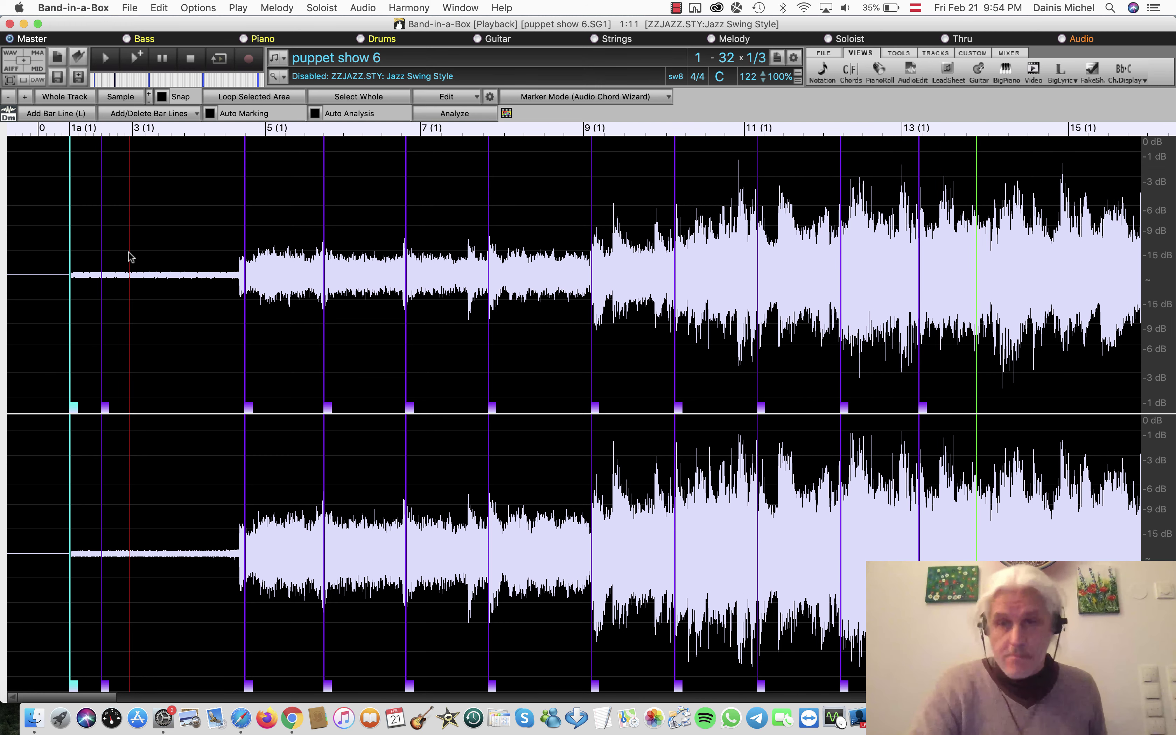
{"action": "key", "text": "l"}
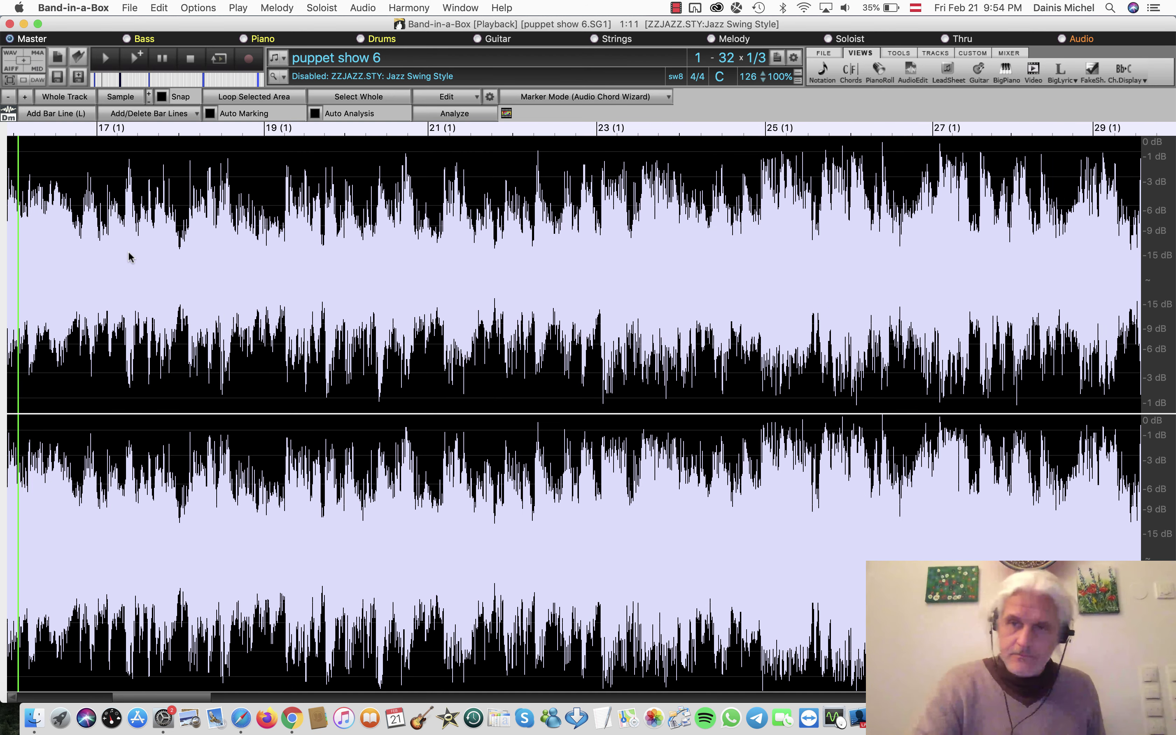
{"action": "key", "text": "l"}
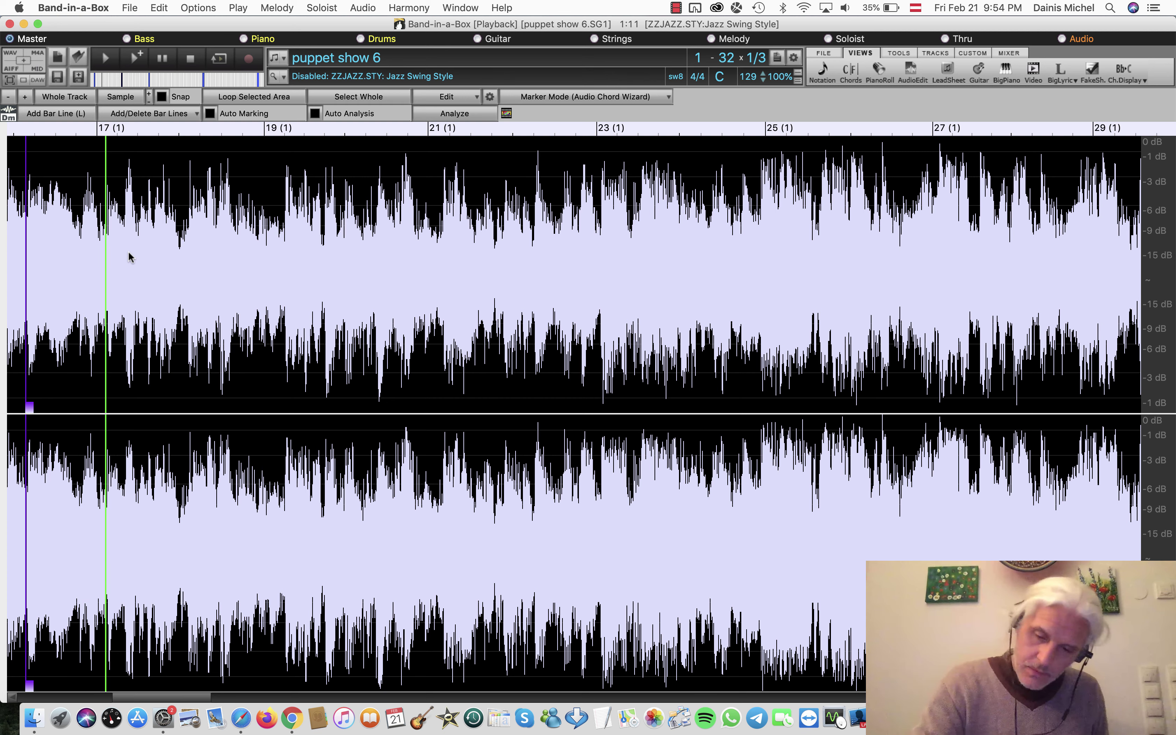
{"action": "key", "text": "l"}
{"action": "key", "text": "l"}
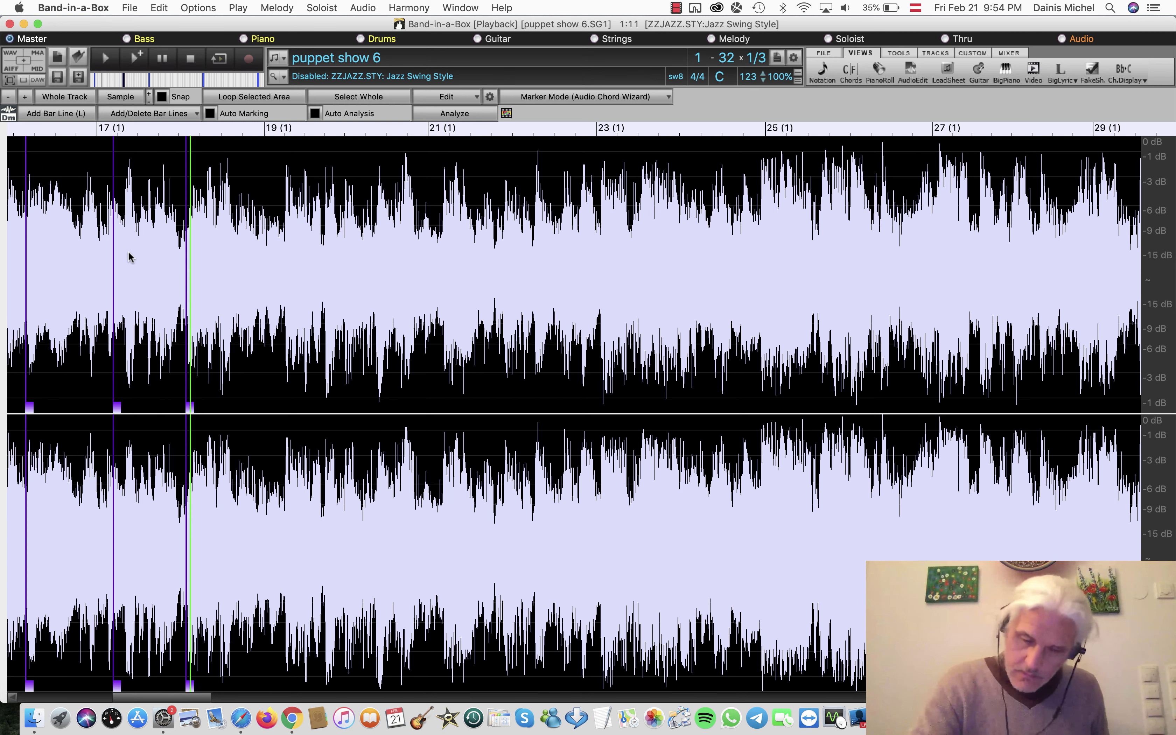
{"action": "key", "text": "l"}
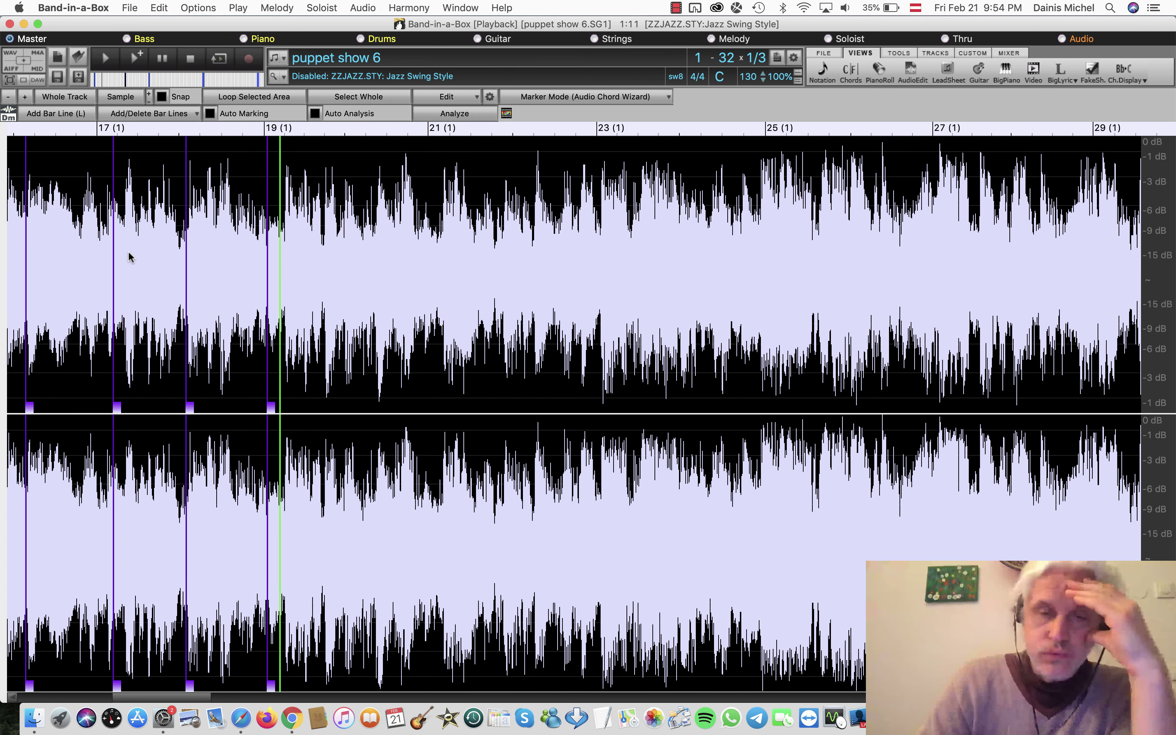
{"action": "key", "text": "l"}
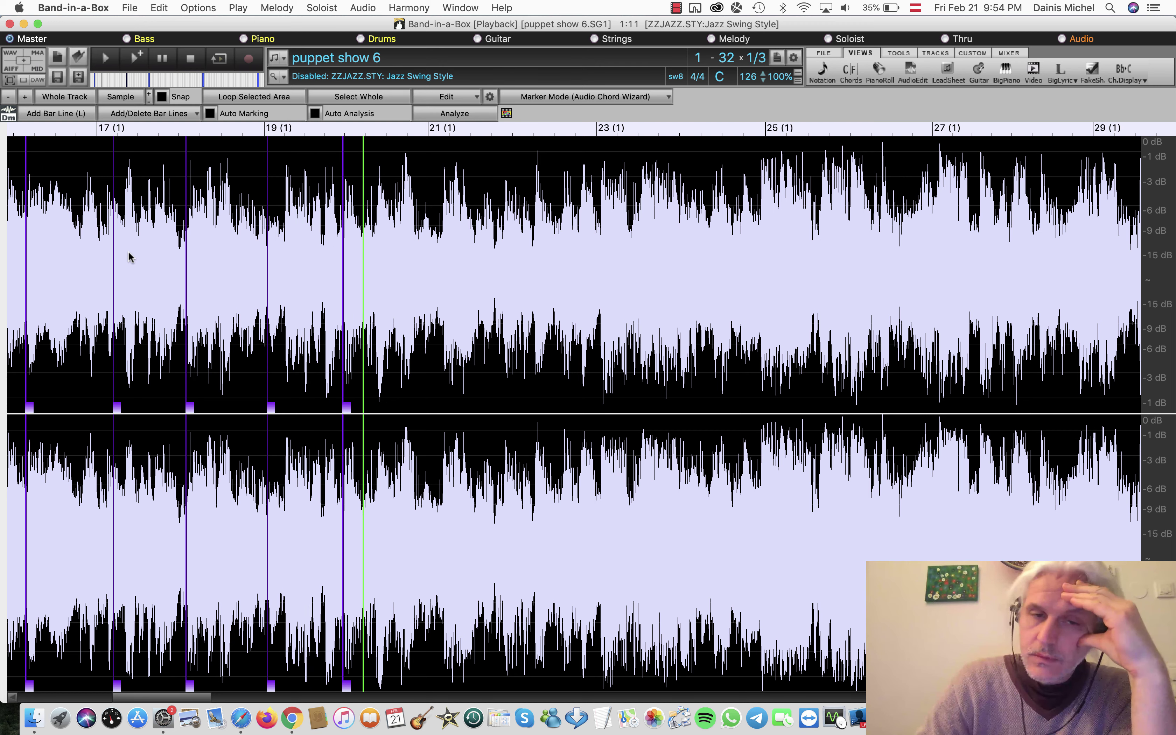
{"action": "key", "text": "l"}
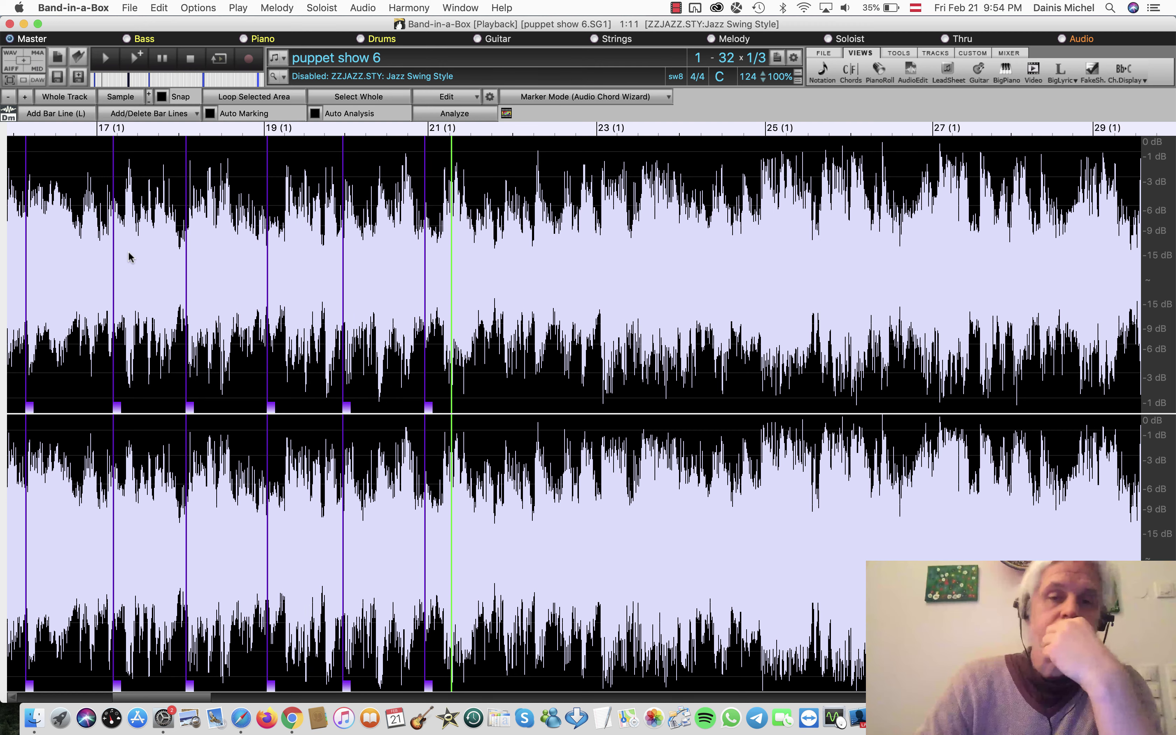
{"action": "key", "text": "l"}
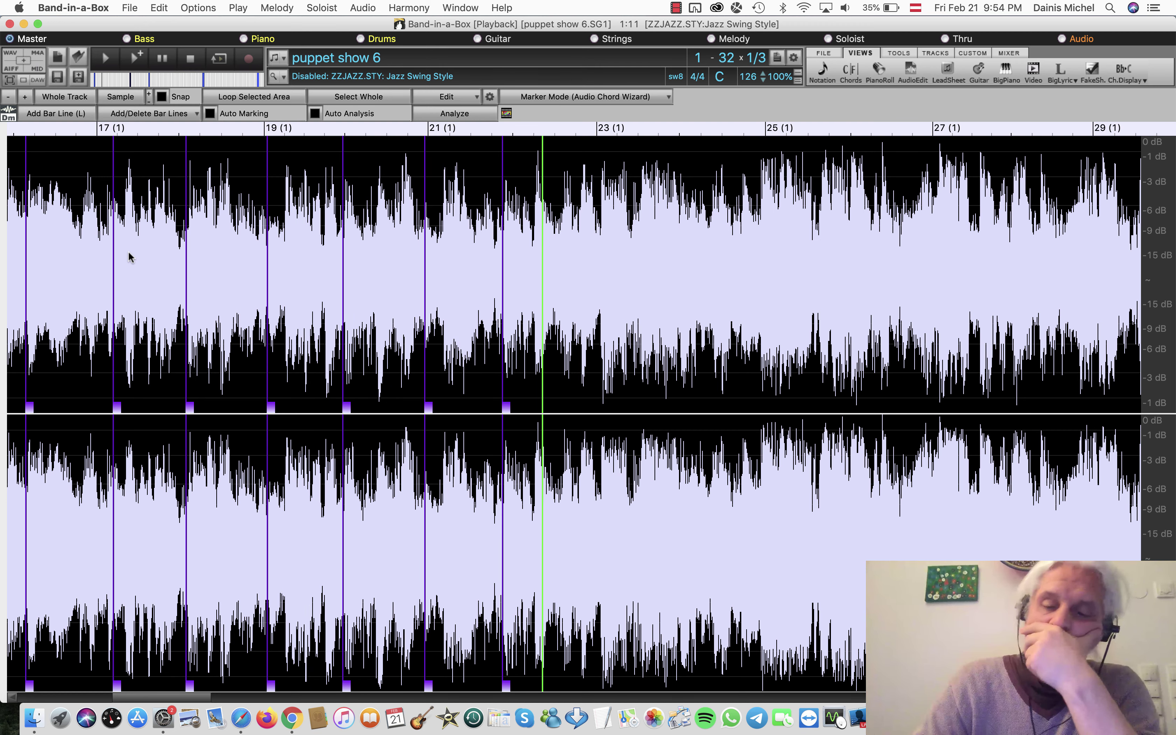
{"action": "key", "text": "l"}
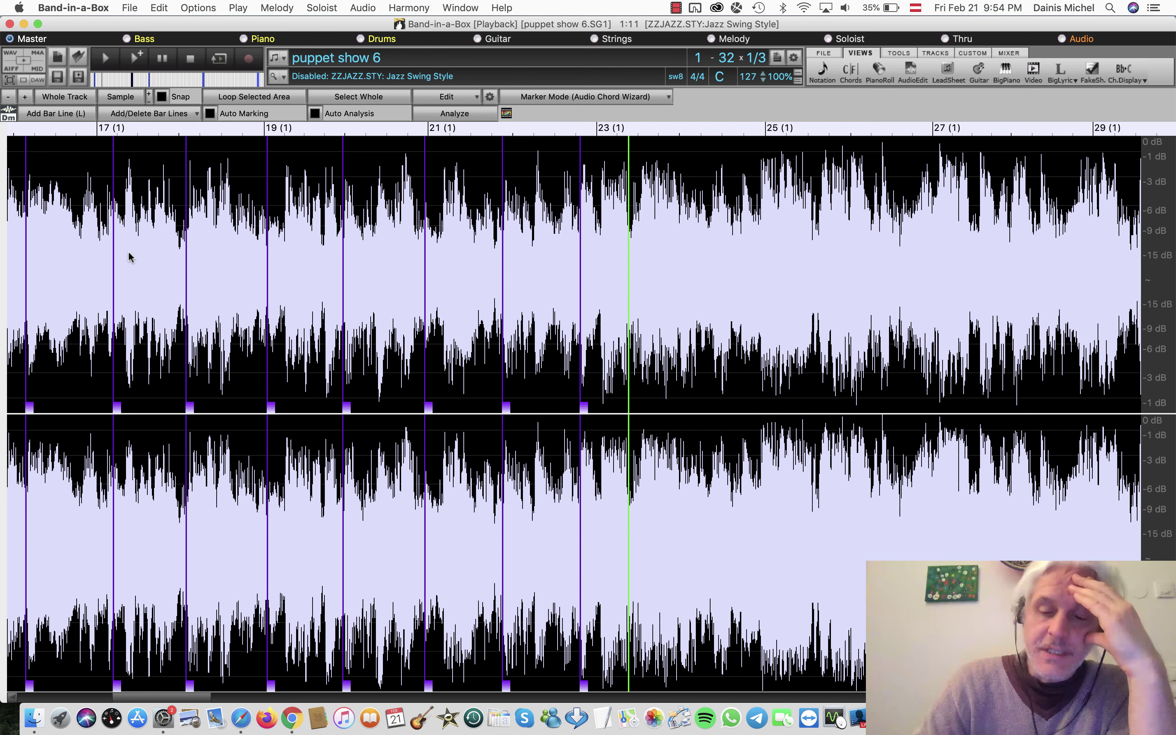
{"action": "key", "text": "l"}
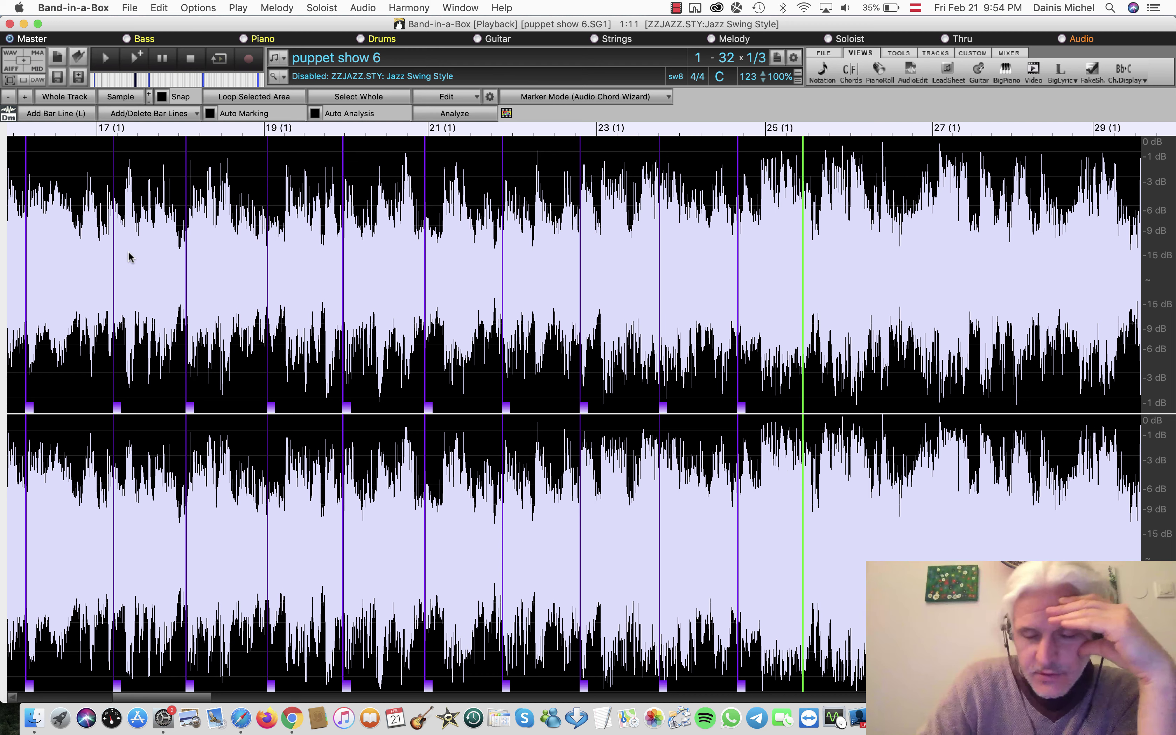
{"action": "key", "text": "l"}
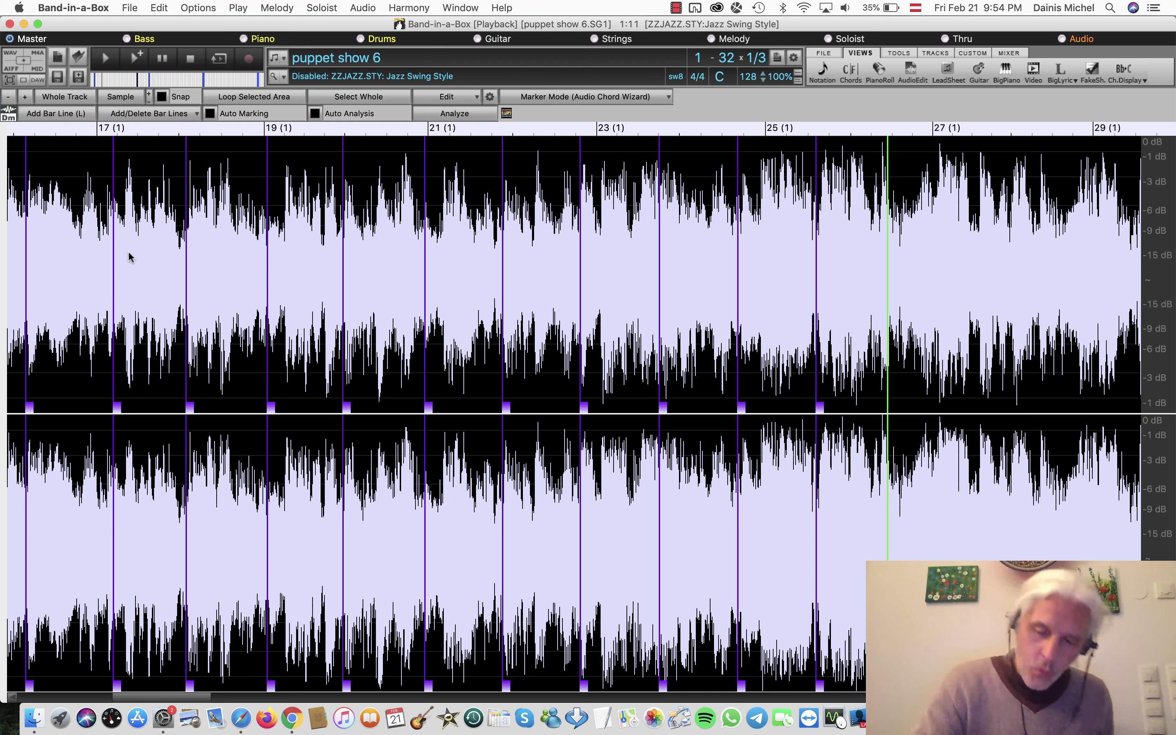
{"action": "key", "text": "l"}
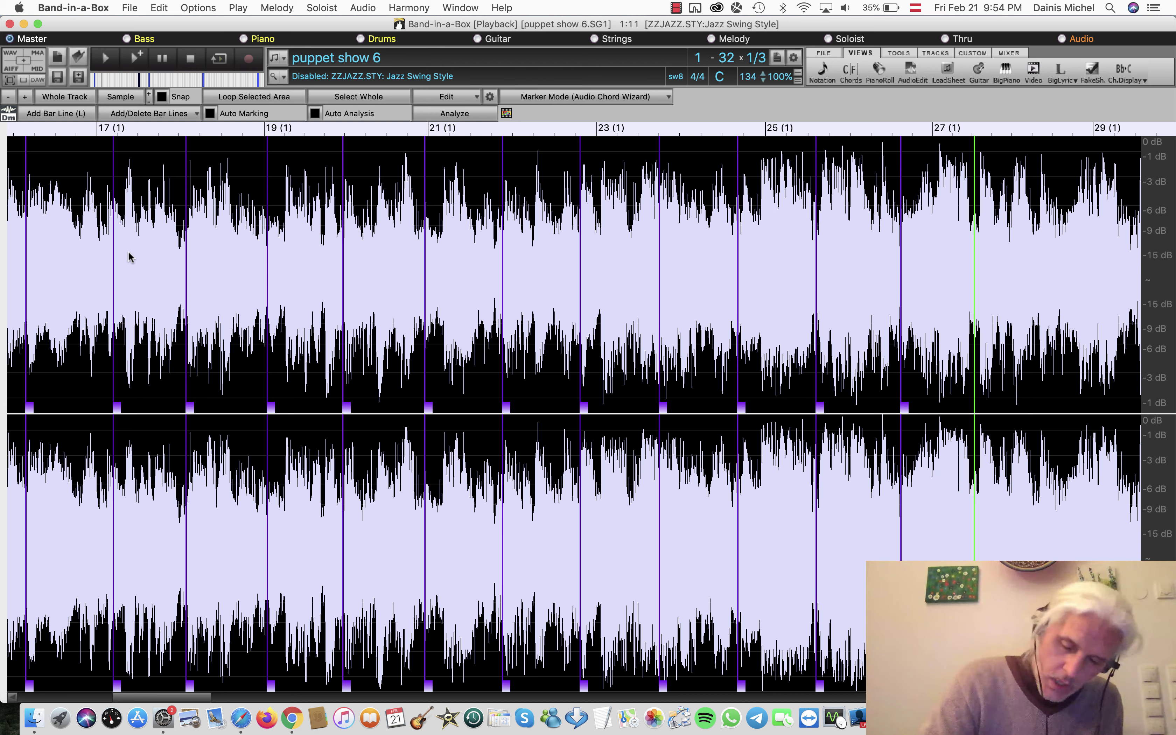
{"action": "key", "text": "l"}
{"action": "key", "text": "l"}
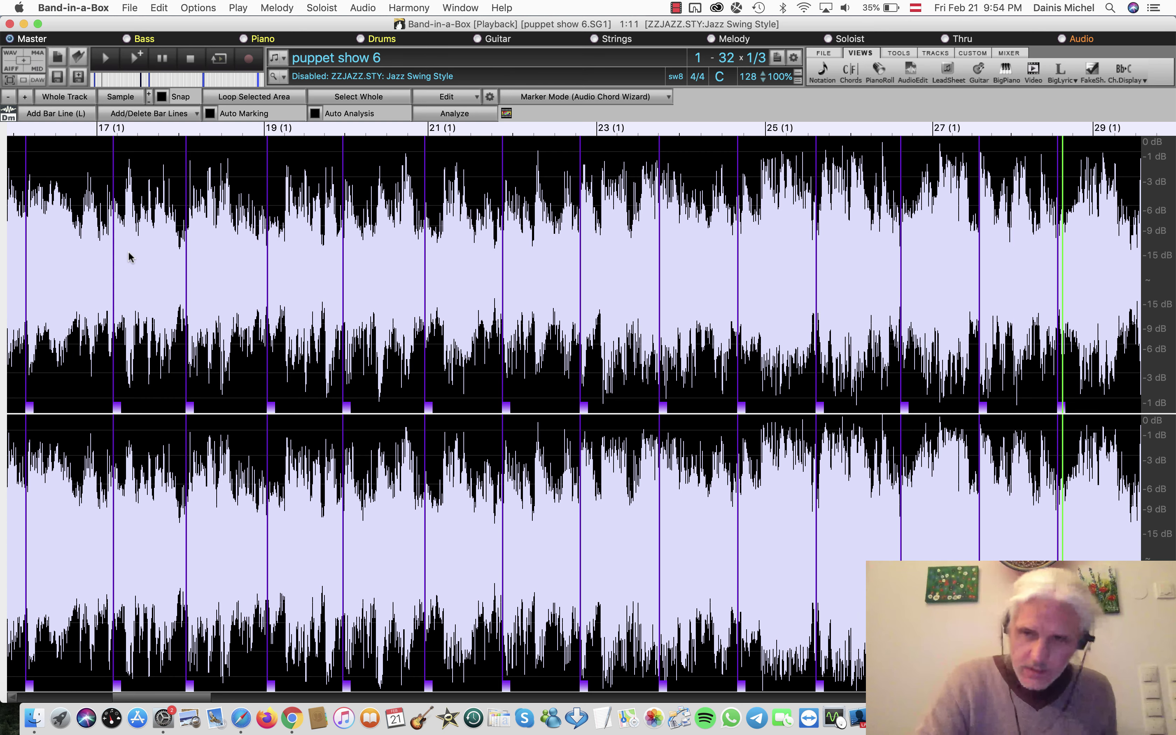
{"action": "key", "text": "l"}
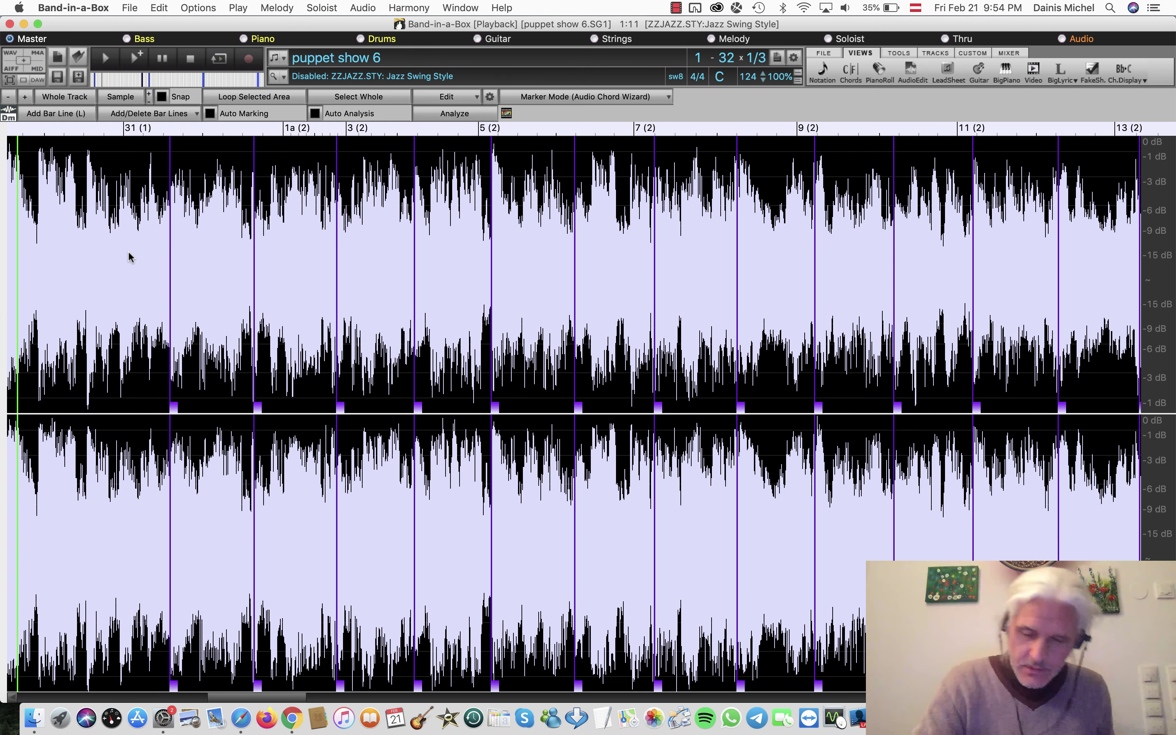
{"action": "key", "text": "l"}
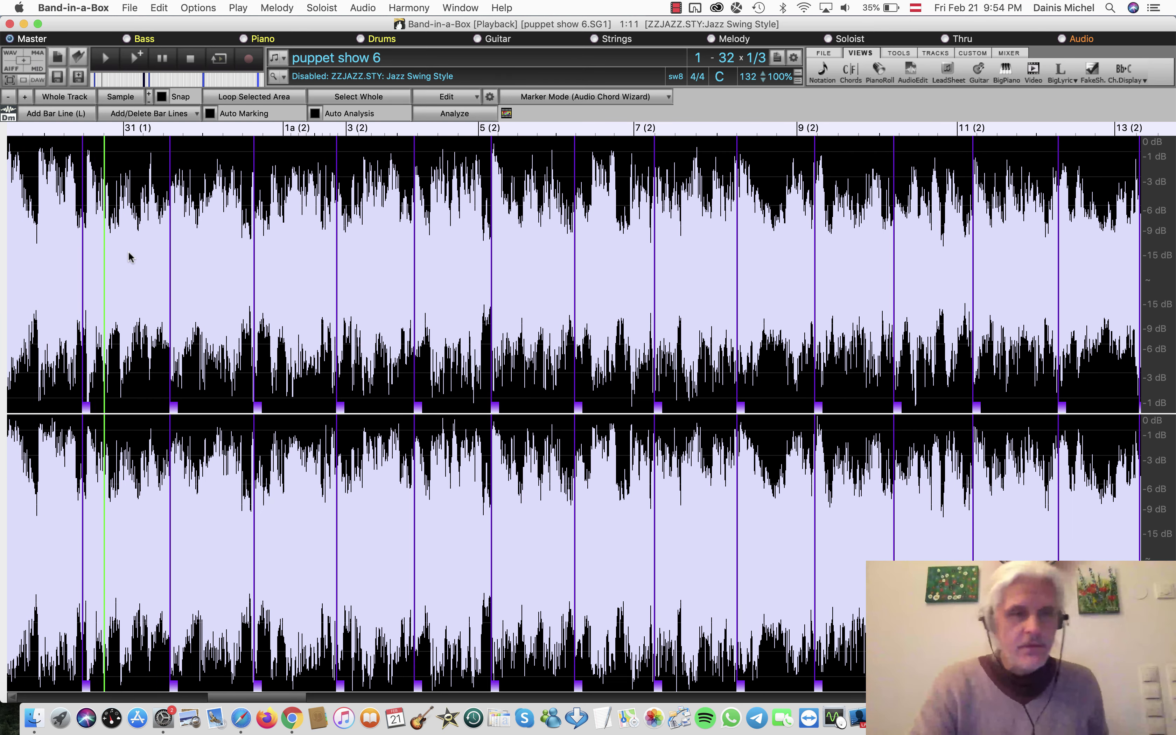
- Stop playback and save the song with the newly added bar lines
{"action": "key", "text": "Escape"}
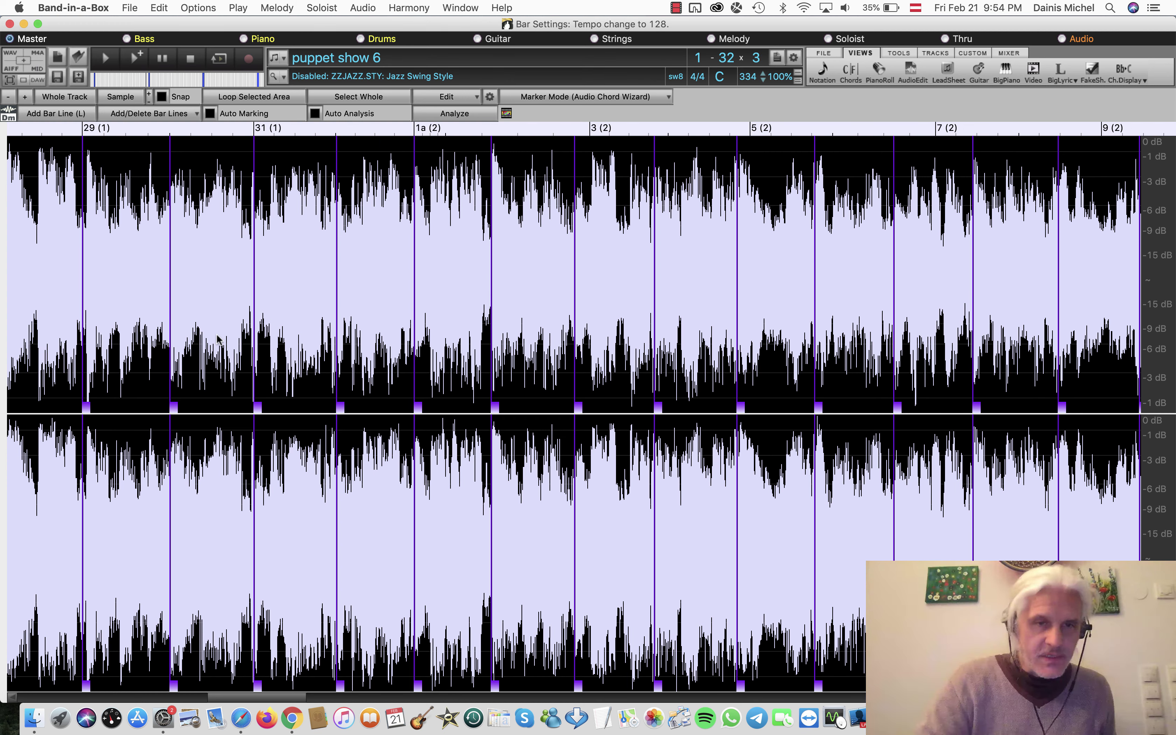
{"action": "left_click", "coordinate": [129, 8]}
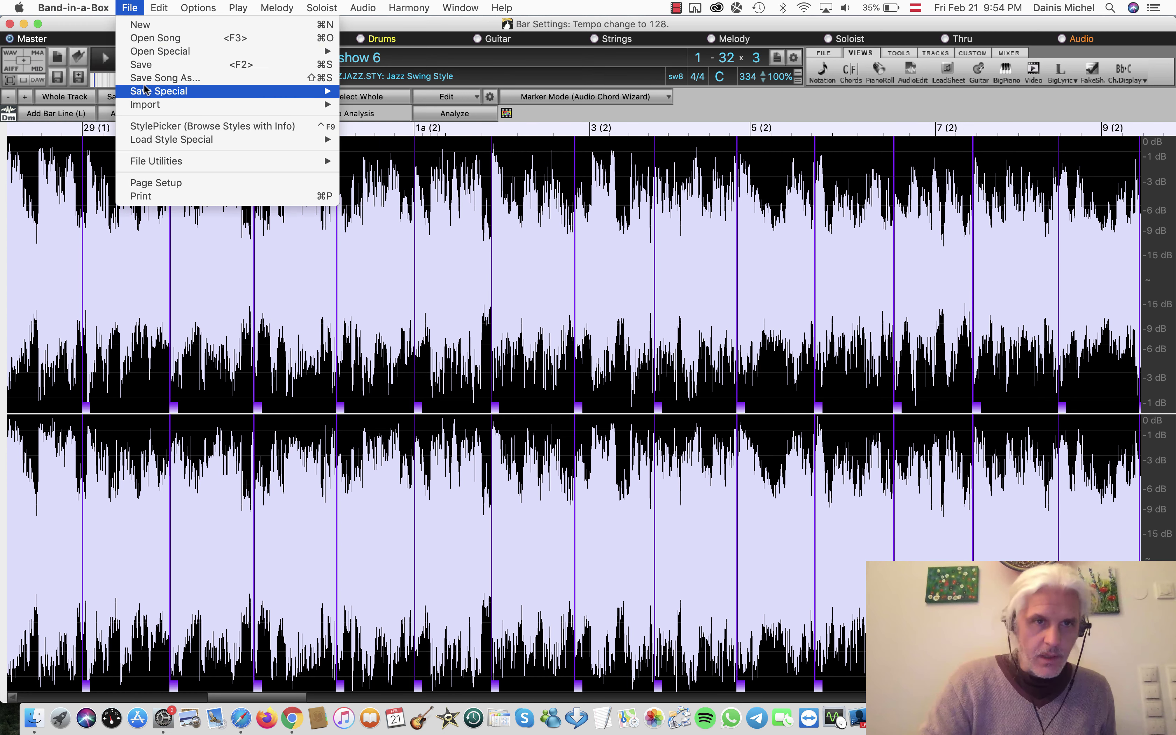
{"action": "left_click", "coordinate": [149, 65]}
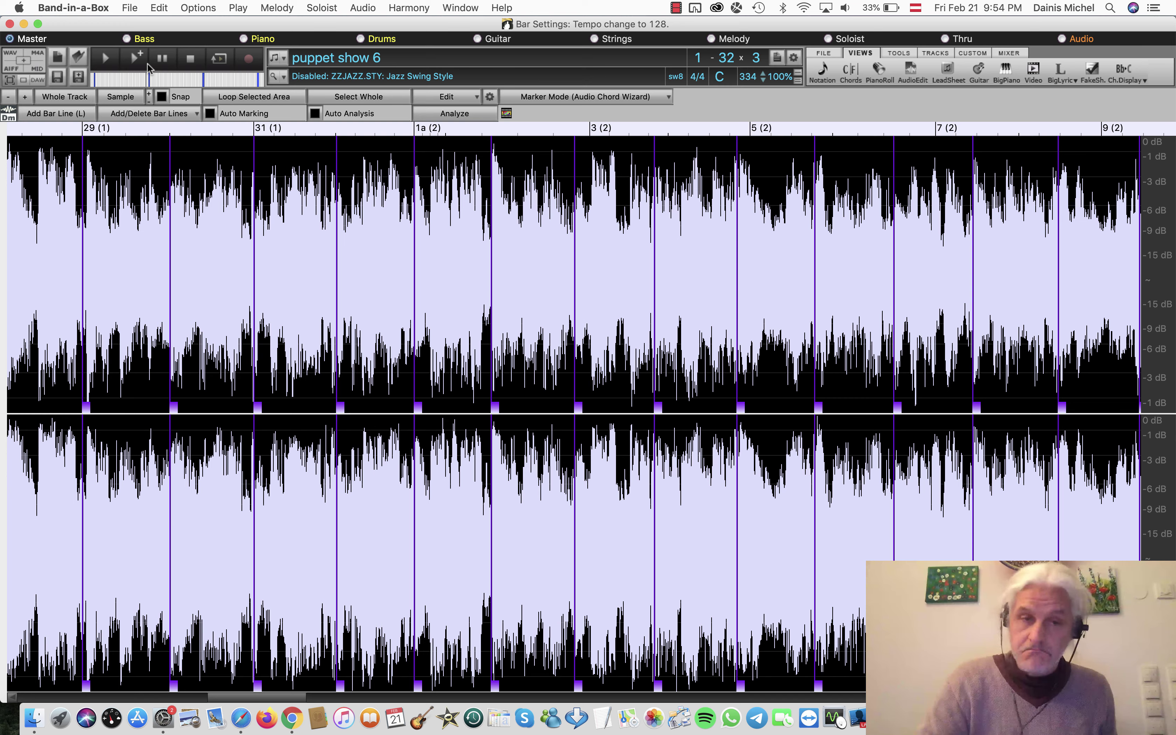
- Show the end of the marked bars, around bars 34 to 38 of the third chorus, and place the cursor between the last bar lines
{"action": "left_click_drag", "start_coordinate": [240, 698], "coordinate": [709, 700]}
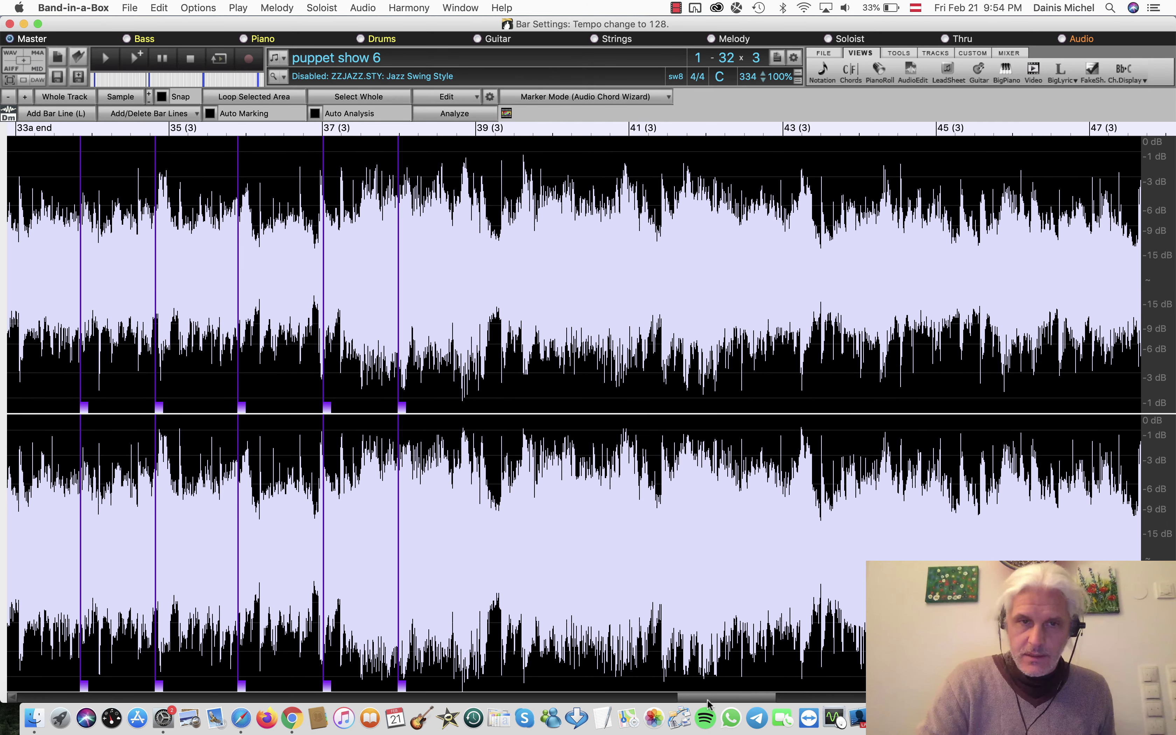
{"action": "left_click", "coordinate": [355, 325]}
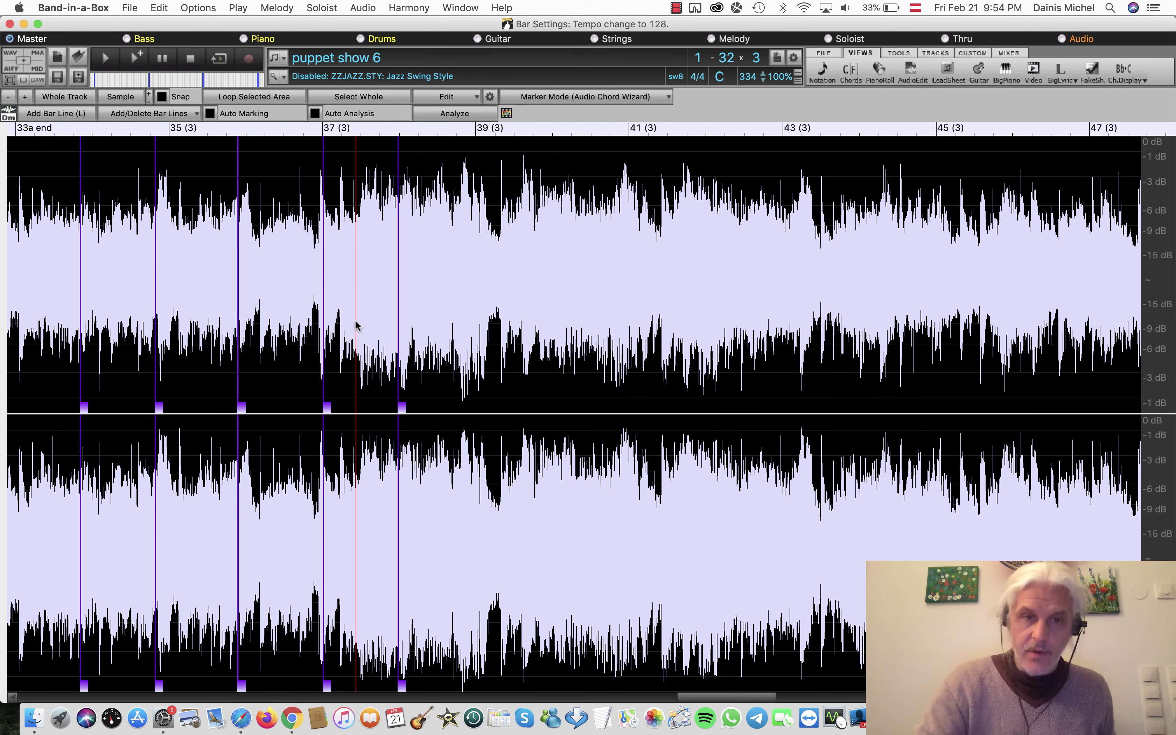
{"action": "left_click", "coordinate": [278, 295]}
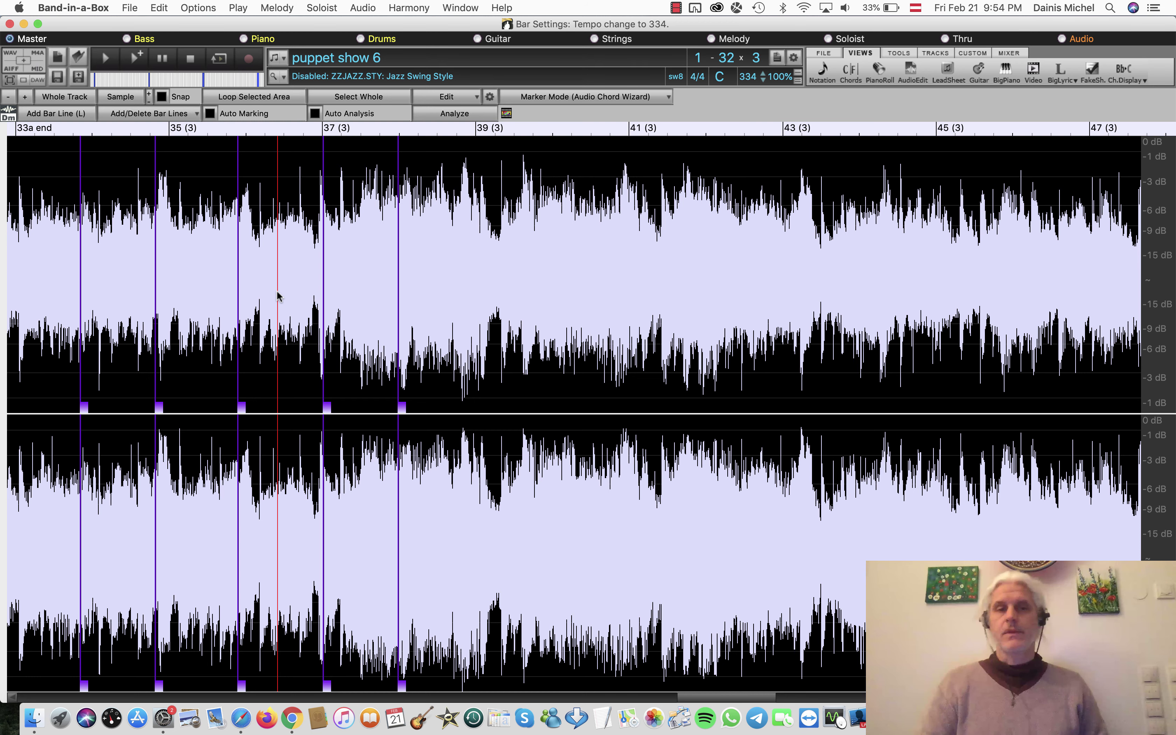
{"action": "left_click", "coordinate": [202, 291]}
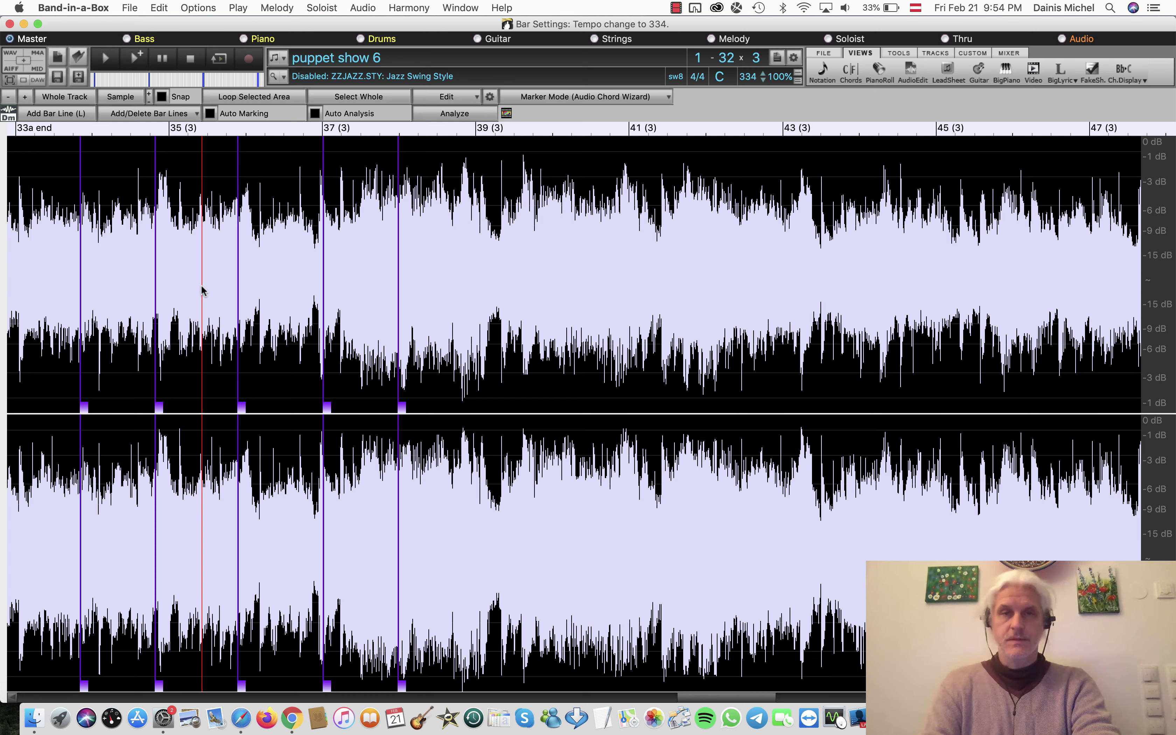
{"action": "left_click", "coordinate": [675, 7]}
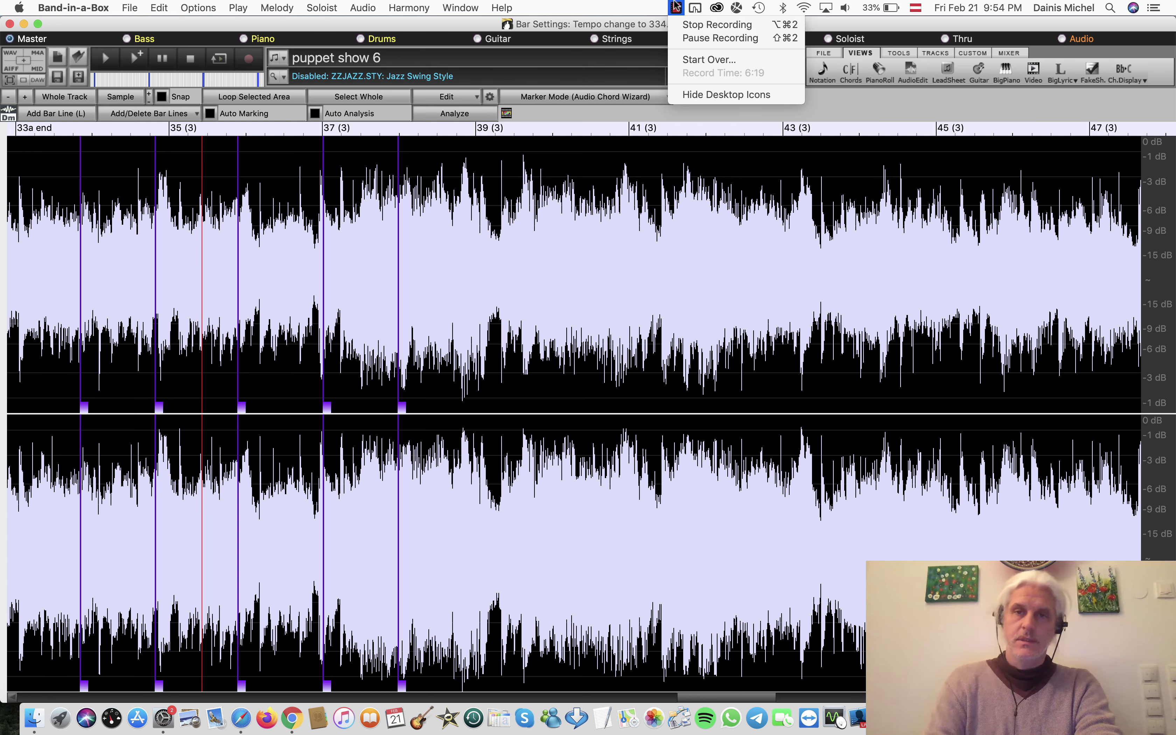
{"action": "left_click", "coordinate": [704, 24]}
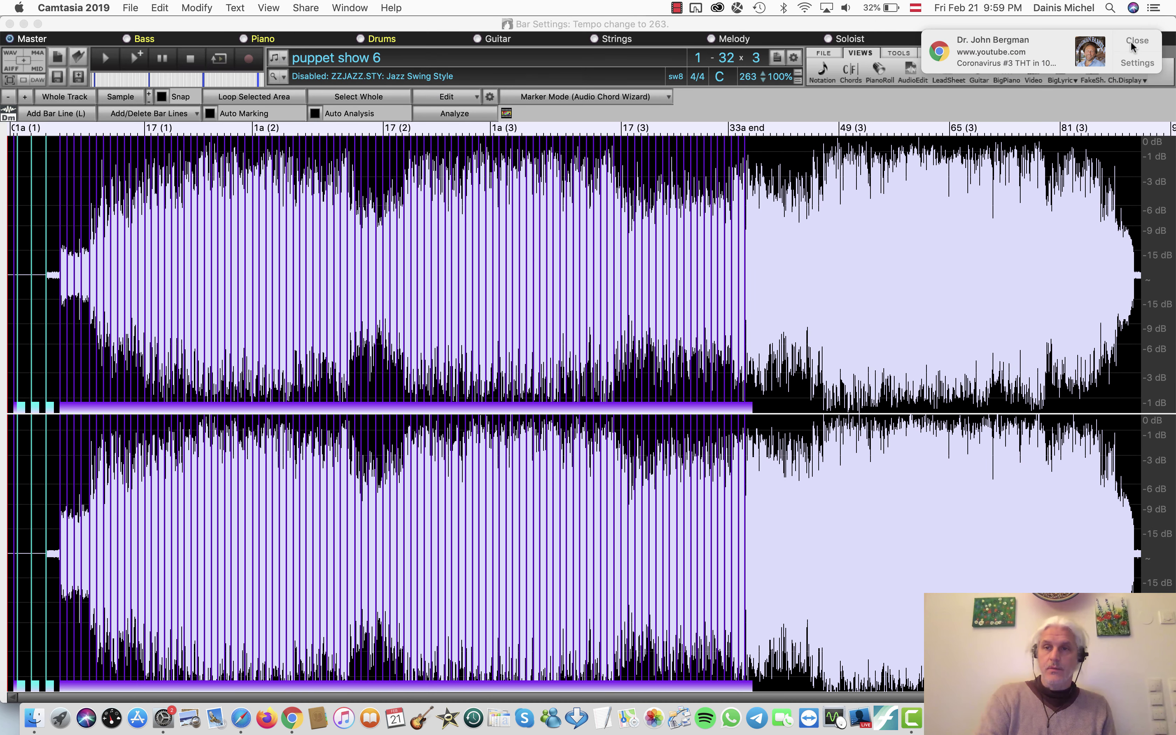
{"action": "left_click", "coordinate": [1131, 46]}
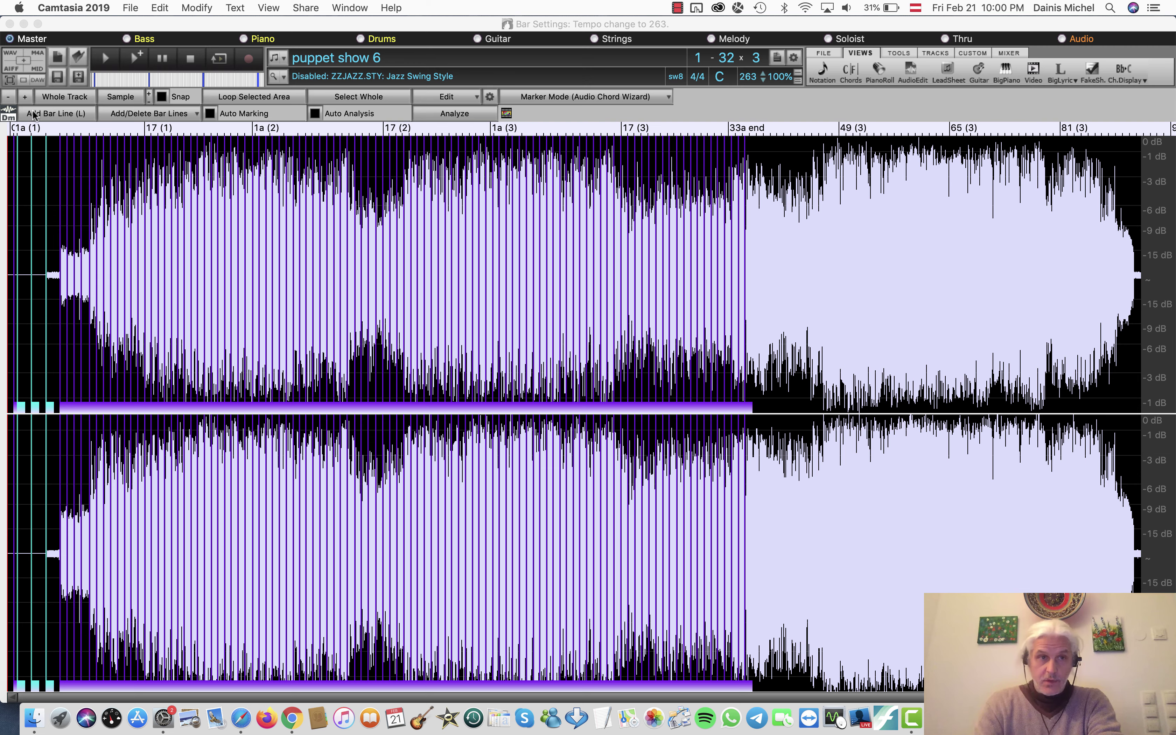
- Try to record further bar lines by playing from between the last two marked bar lines, just past the "33a end" mark
{"action": "left_click", "coordinate": [24, 97]}
{"action": "left_click", "coordinate": [25, 97]}
{"action": "left_click", "coordinate": [24, 96]}
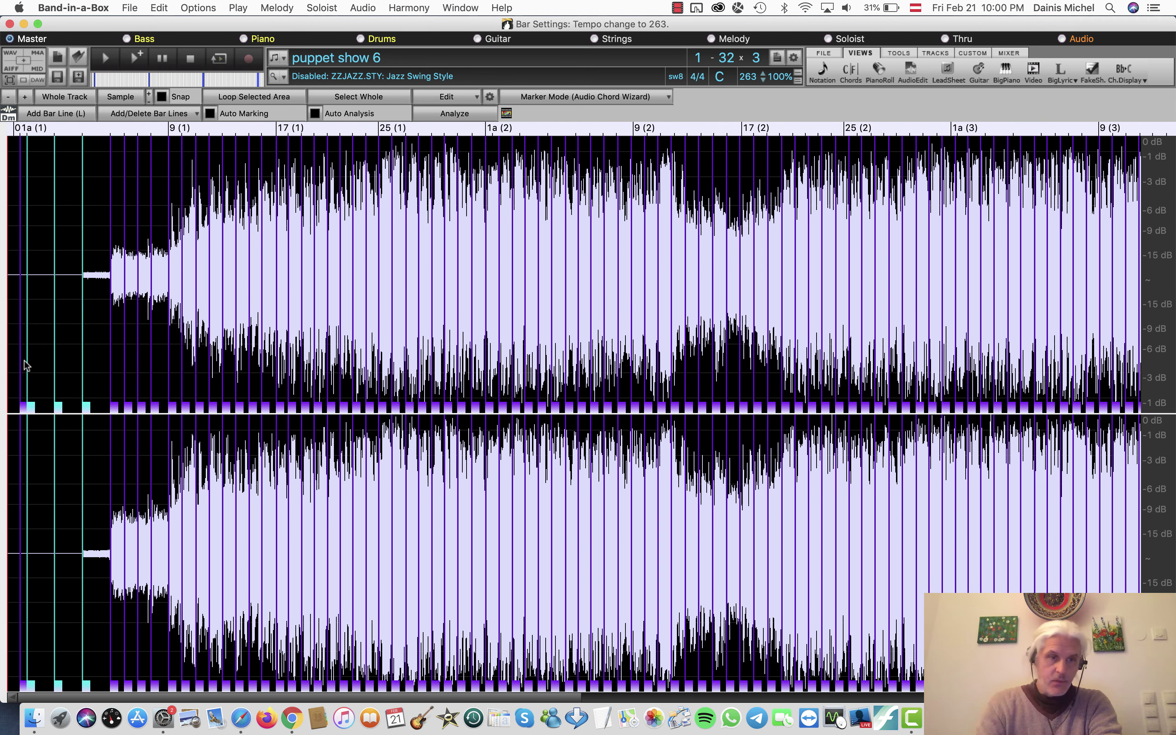
{"action": "left_click_drag", "start_coordinate": [201, 698], "coordinate": [604, 691]}
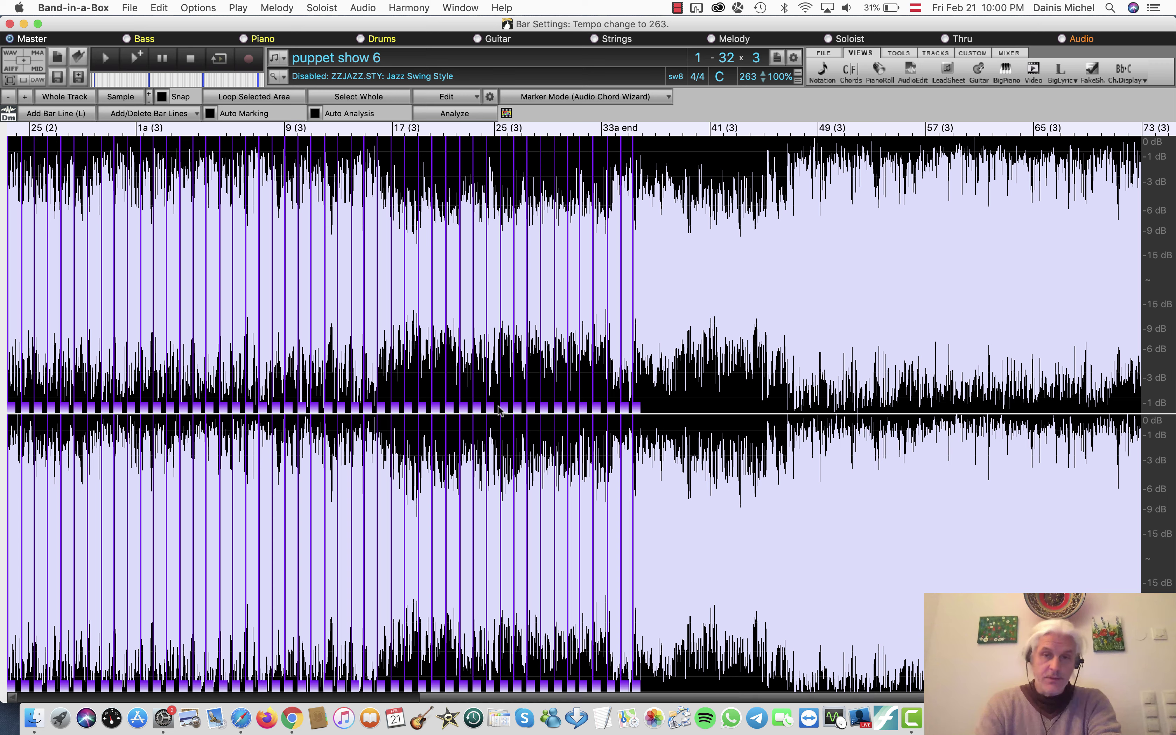
{"action": "left_click", "coordinate": [624, 328]}
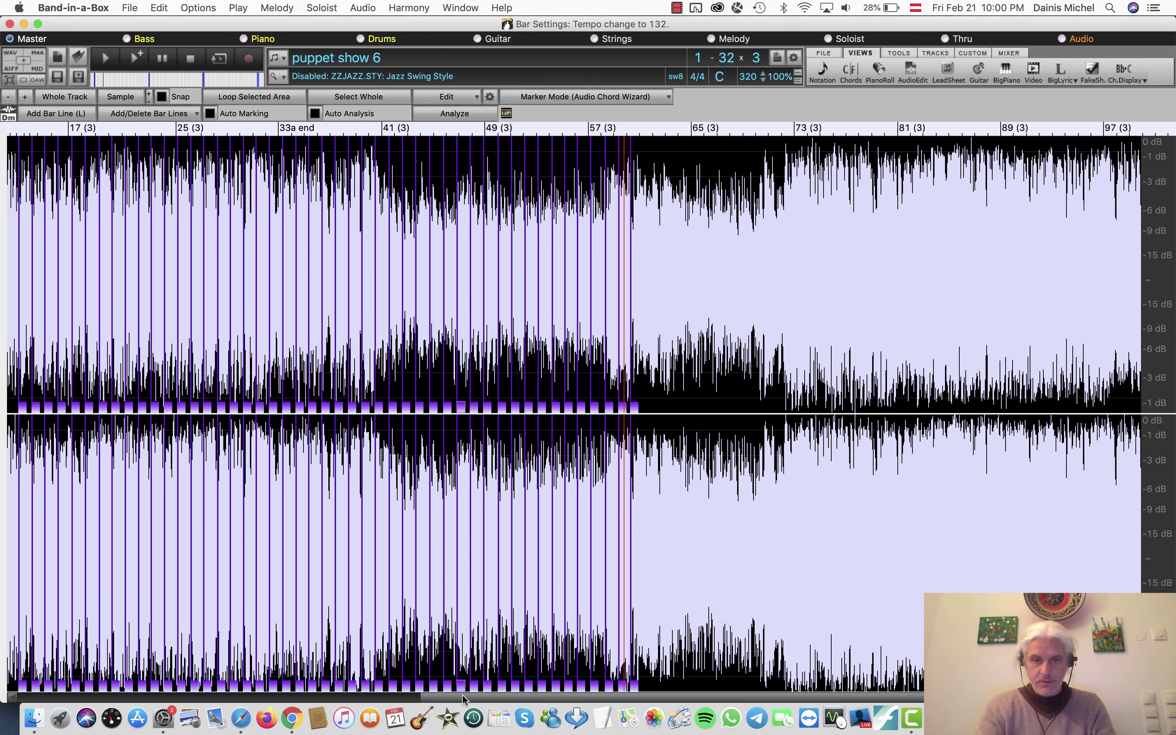
- Check the bar lines from the start of the track to the last marked bars and undo the recorded Audio Chord Wizard bar lines
{"action": "left_click_drag", "start_coordinate": [459, 695], "coordinate": [7, 700]}
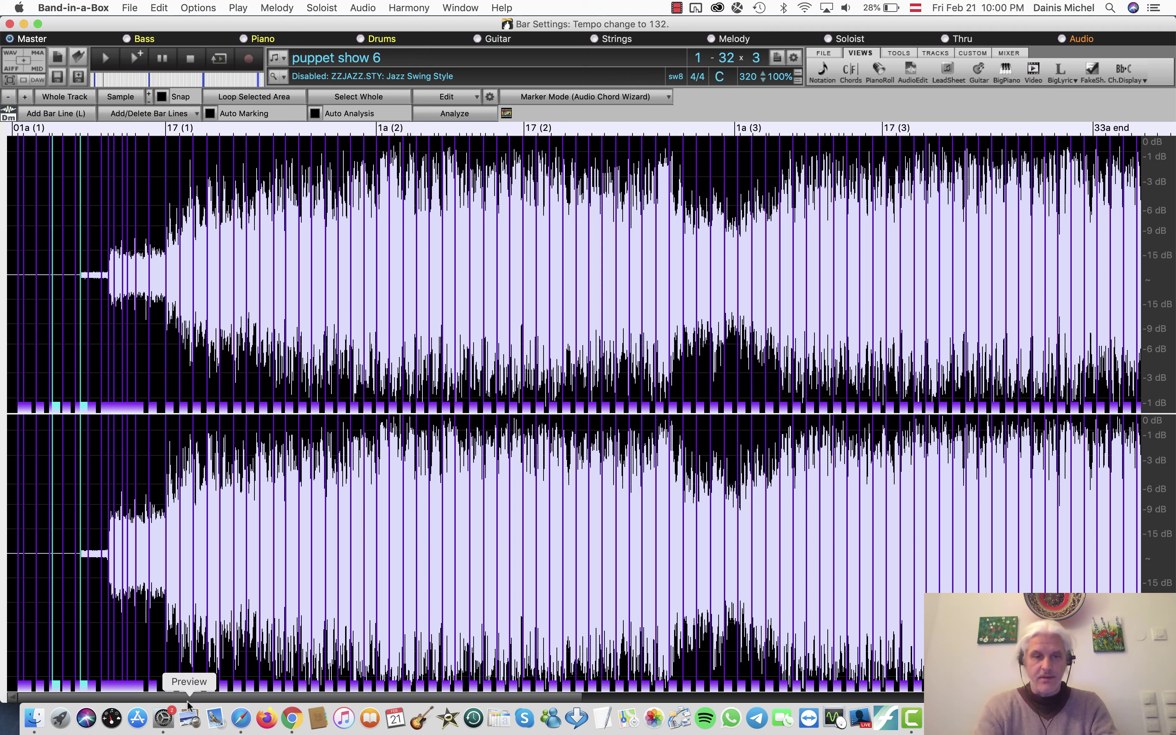
{"action": "left_click_drag", "start_coordinate": [263, 698], "coordinate": [558, 699]}
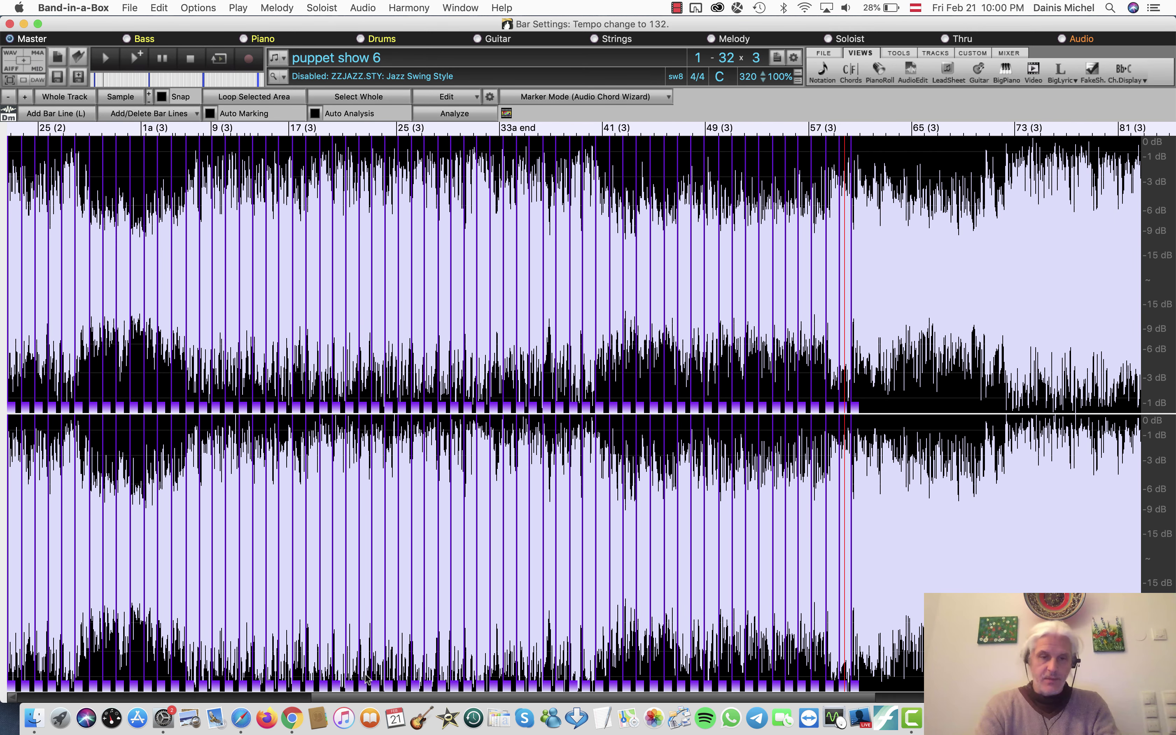
{"action": "left_click_drag", "start_coordinate": [361, 699], "coordinate": [3, 690]}
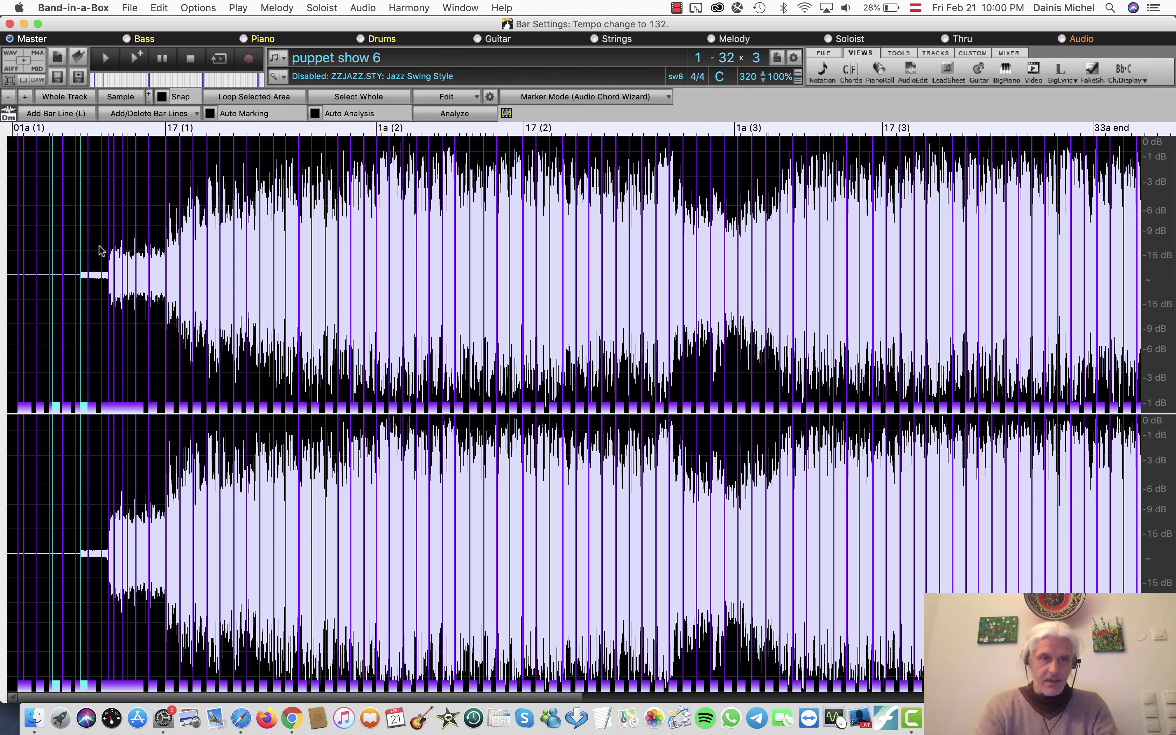
{"action": "left_click", "coordinate": [157, 7]}
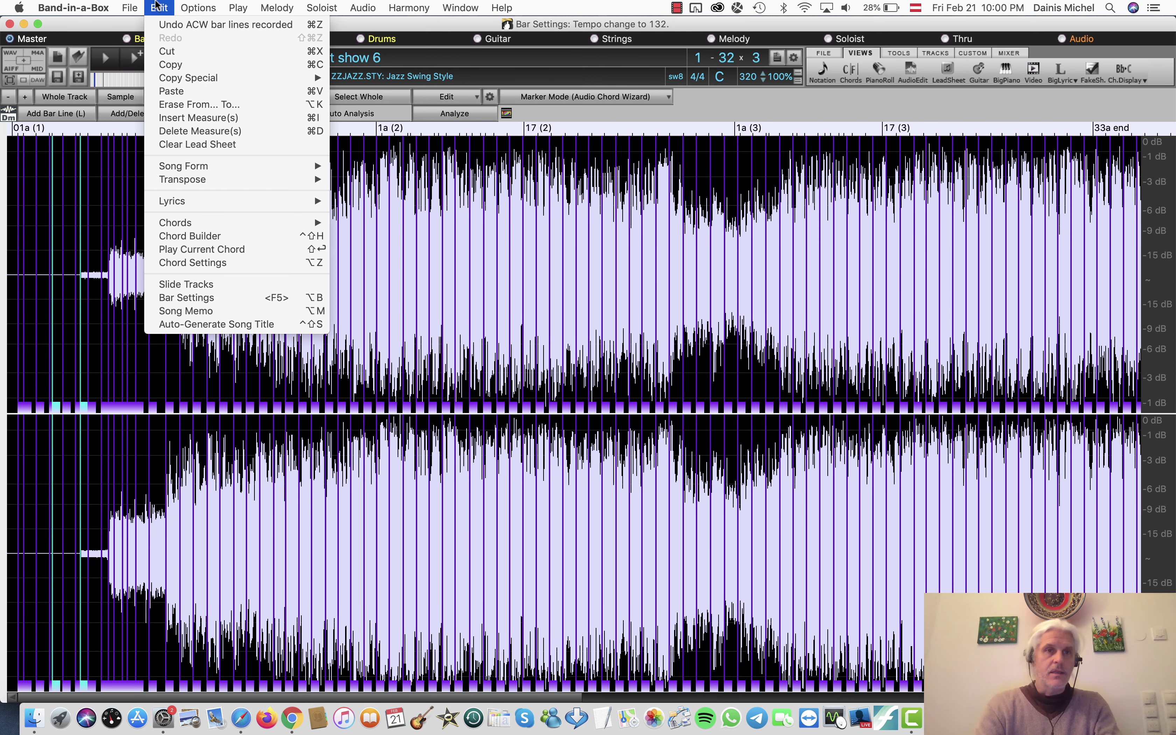
{"action": "left_click", "coordinate": [163, 24]}
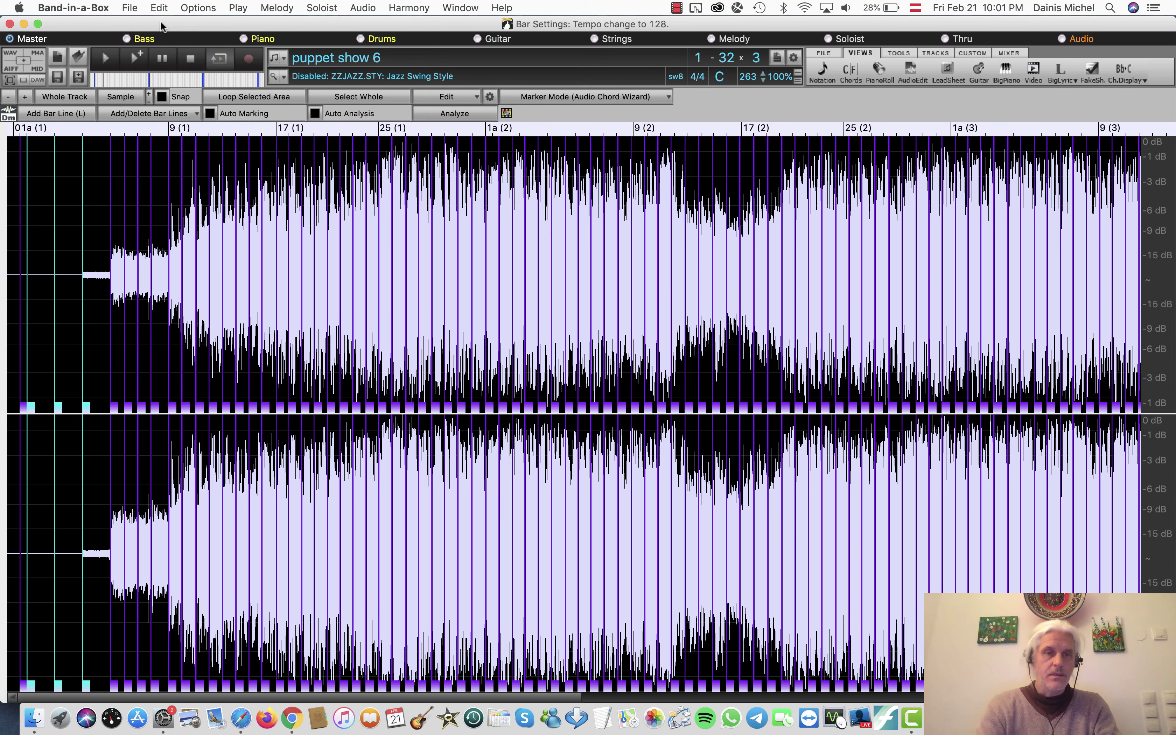
- Save the song with the last recorded bar lines undone
{"action": "left_click", "coordinate": [156, 4]}
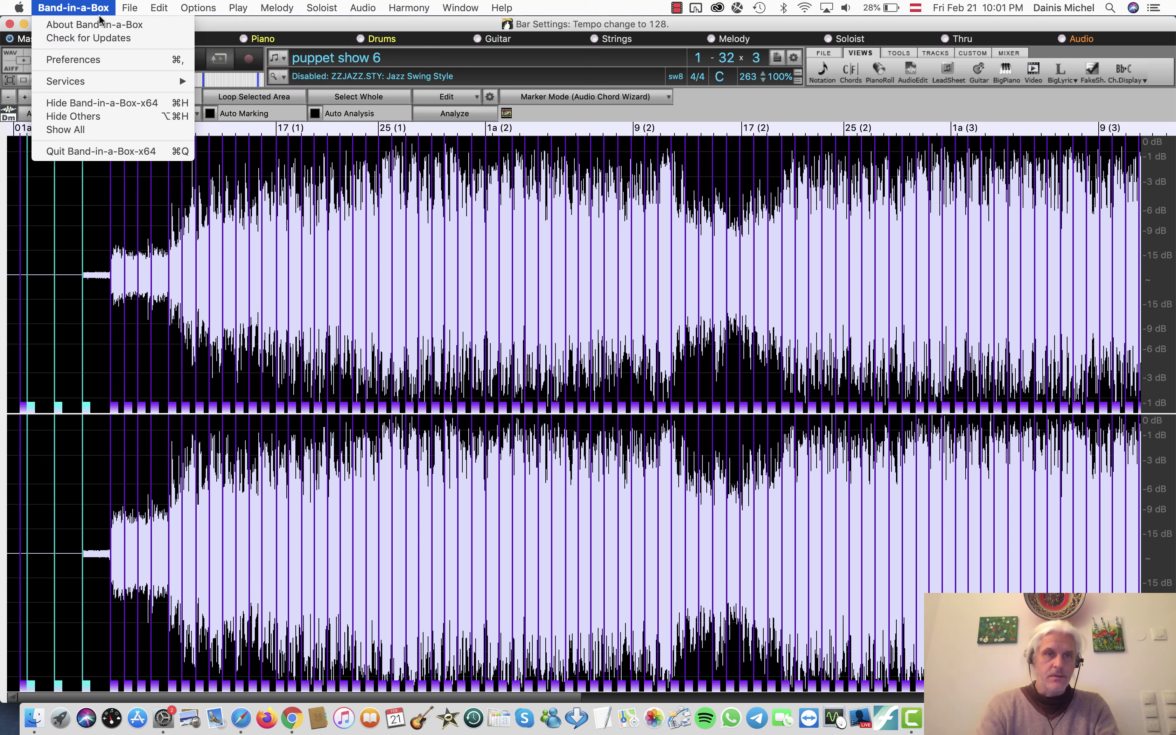
{"action": "mouse_move", "coordinate": [198, 7]}
{"action": "left_click", "coordinate": [112, 28]}
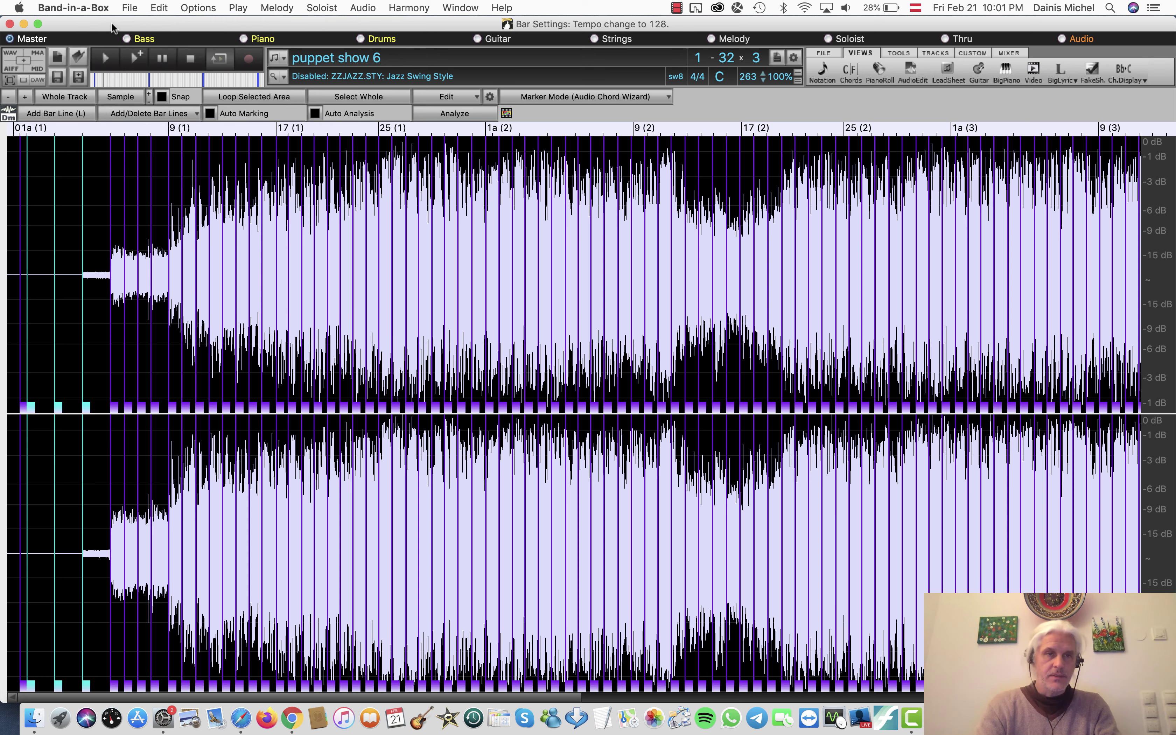
{"action": "left_click", "coordinate": [130, 7]}
{"action": "left_click", "coordinate": [137, 68]}
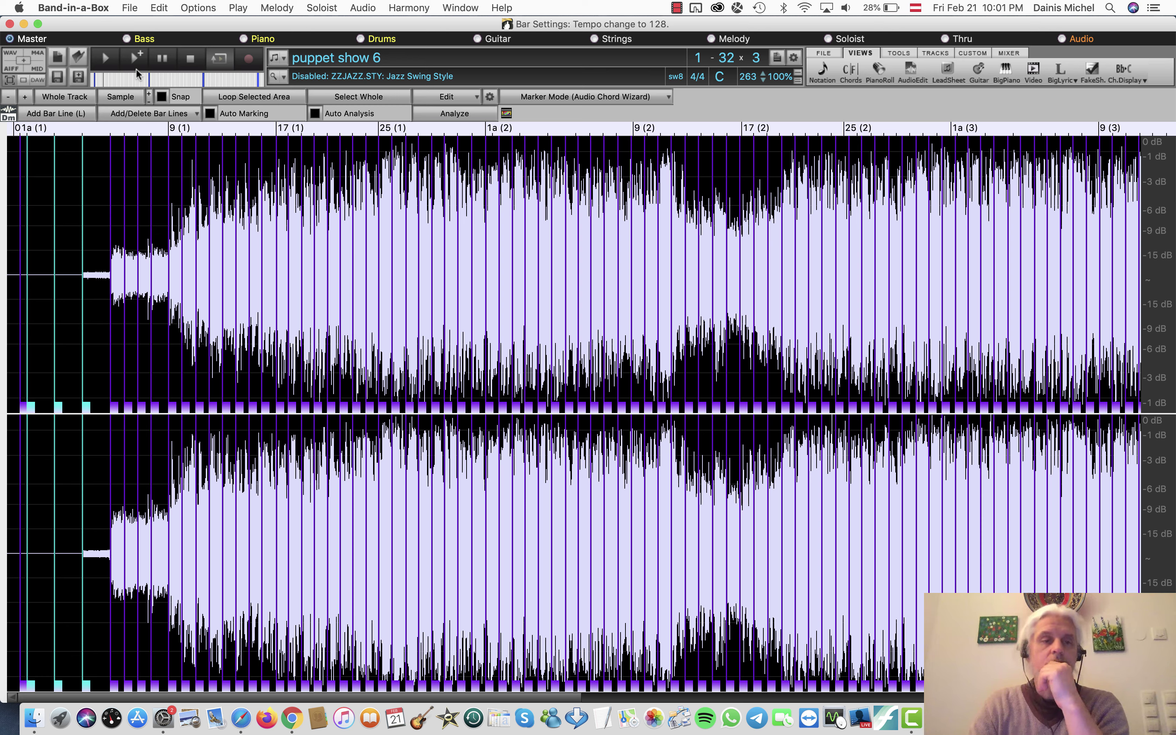
- Delete the three automatic light-blue bar lines in the silent opening, before the music starts
{"action": "right_click", "coordinate": [22, 412]}
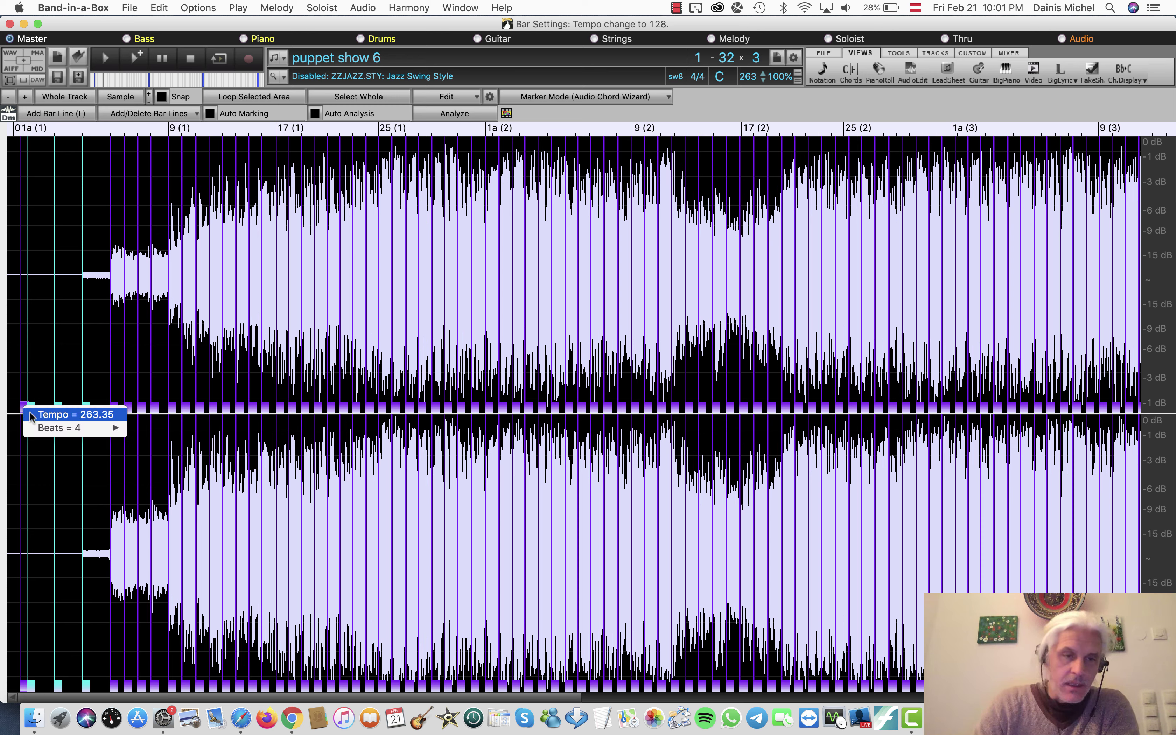
{"action": "left_click", "coordinate": [35, 411]}
{"action": "right_click", "coordinate": [33, 408]}
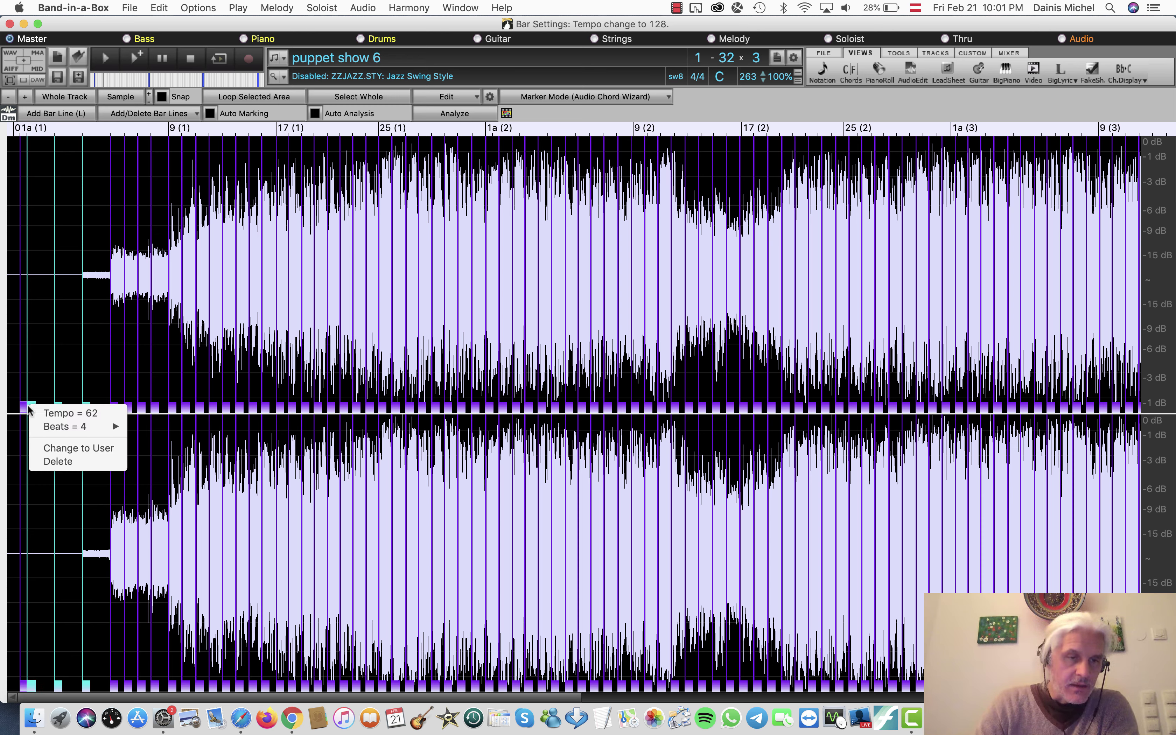
{"action": "left_click", "coordinate": [54, 462]}
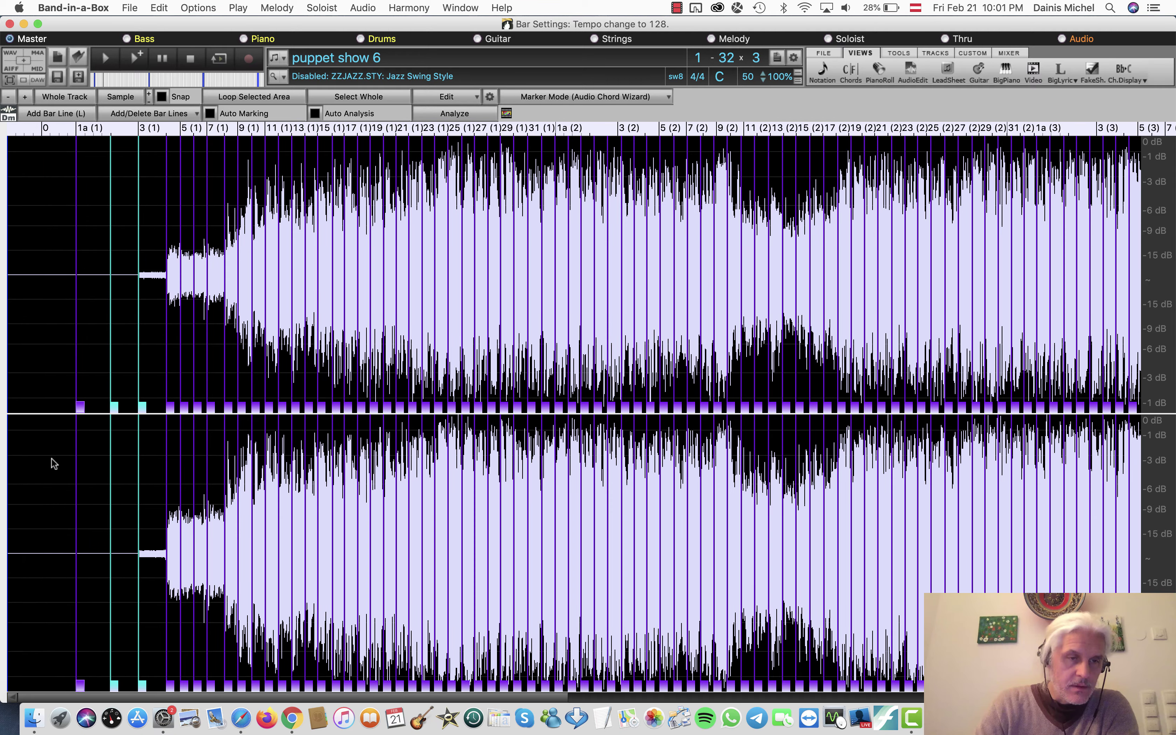
{"action": "right_click", "coordinate": [116, 407]}
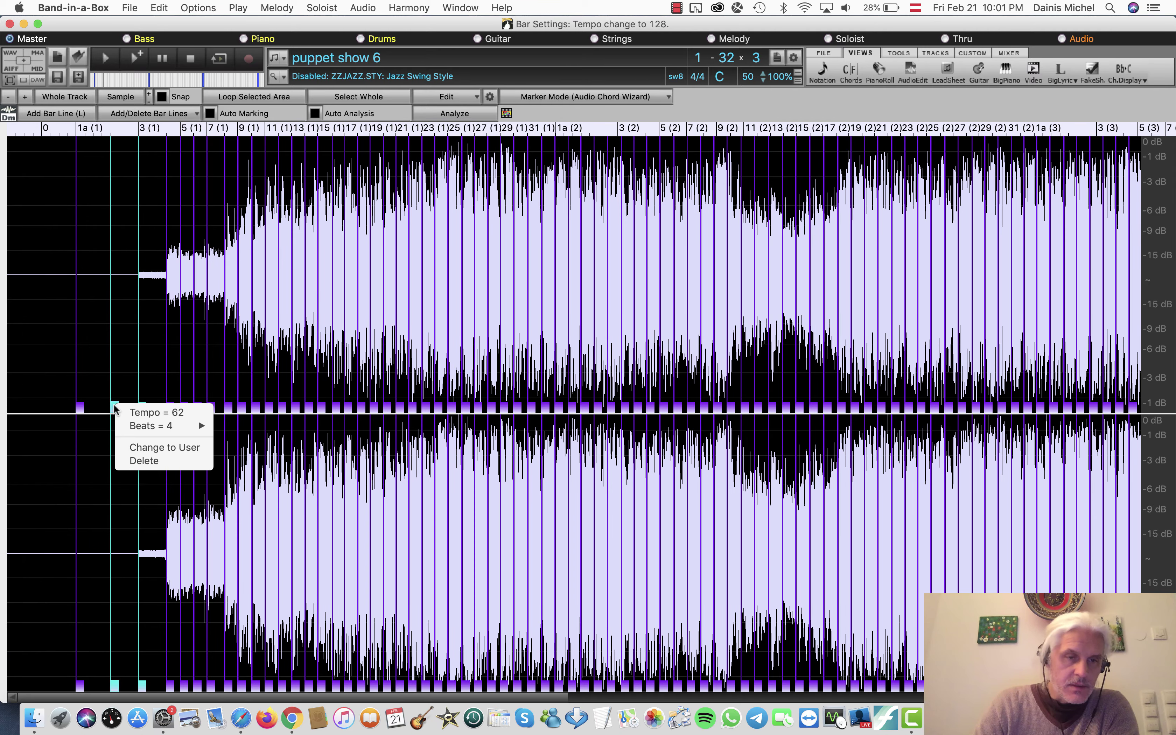
{"action": "left_click", "coordinate": [139, 462]}
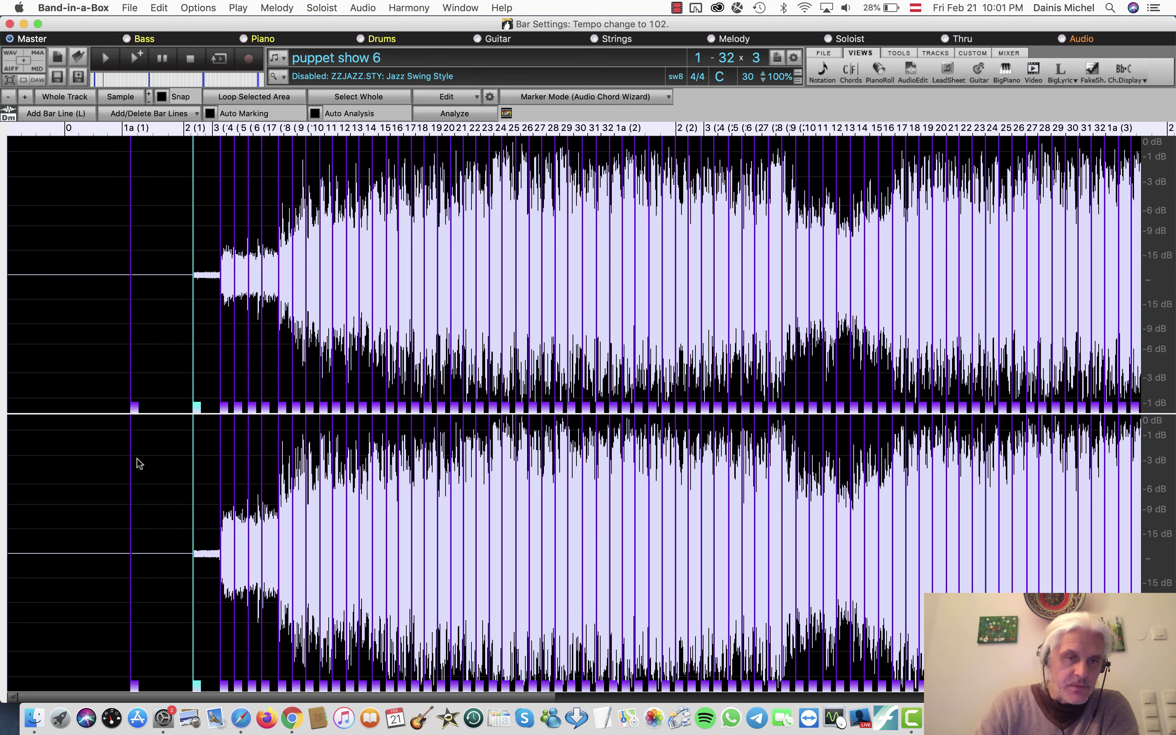
{"action": "right_click", "coordinate": [196, 406]}
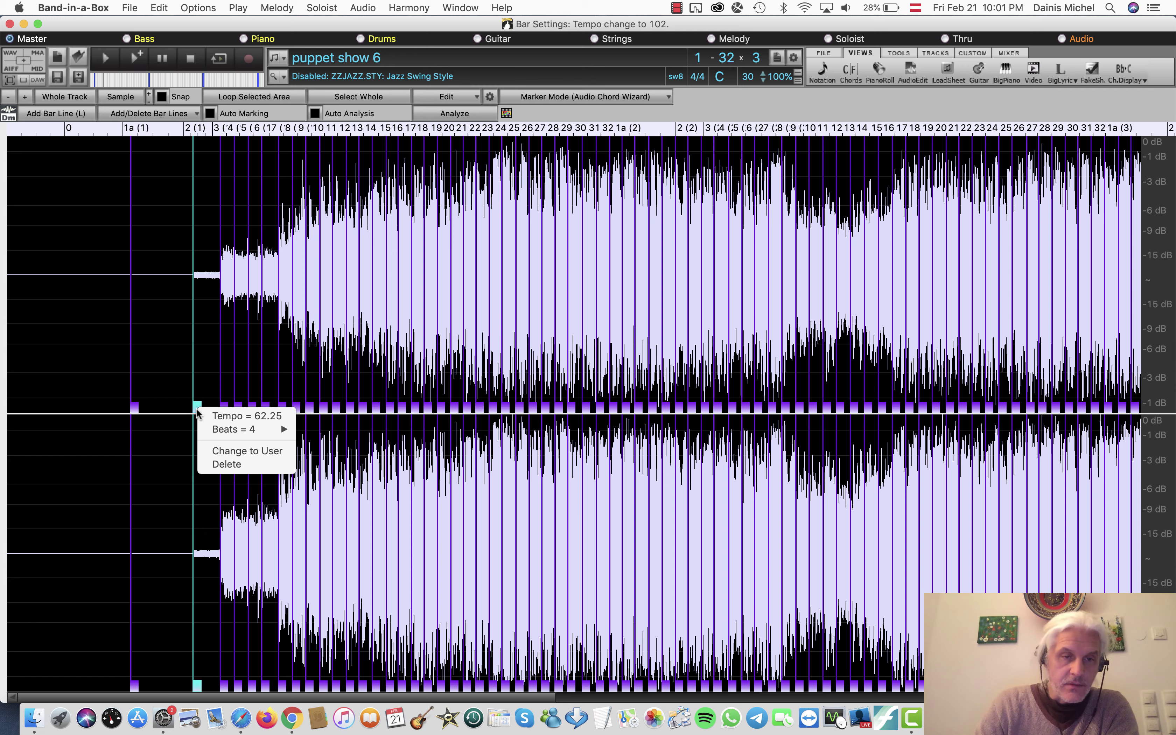
{"action": "left_click", "coordinate": [226, 470]}
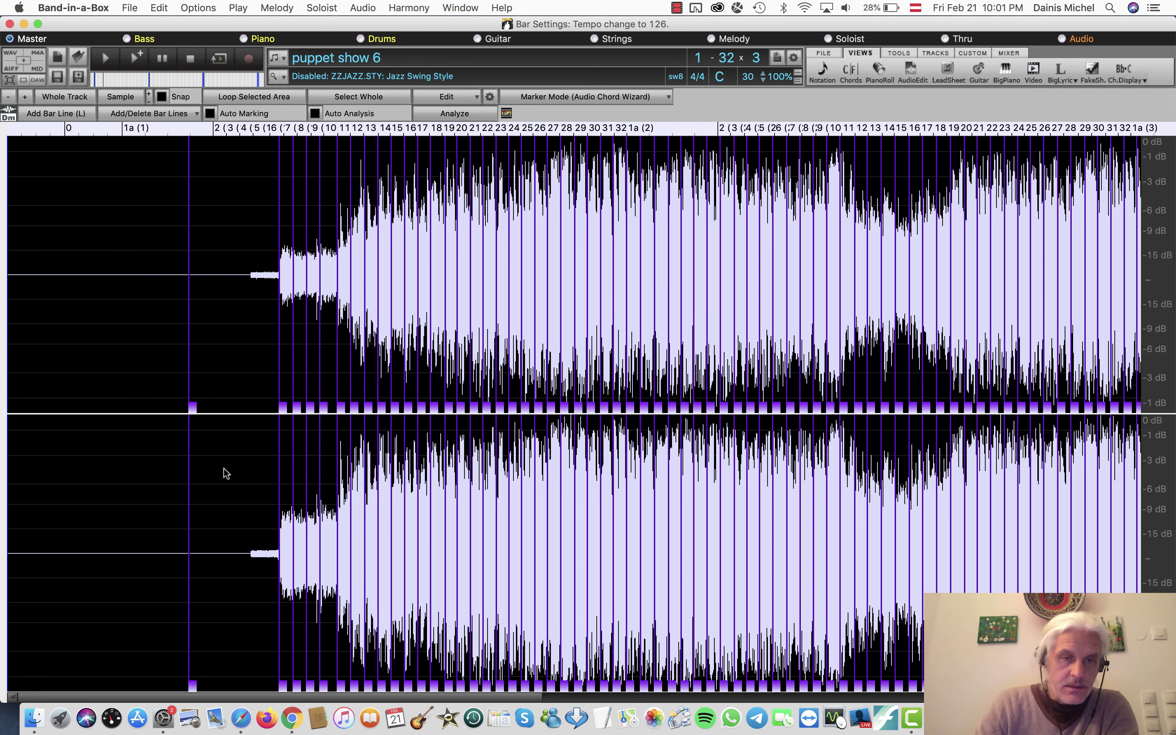
- Move the bar 1 line to the point where the audio begins, and check it by playing from just before that line
{"action": "mouse_move", "coordinate": [193, 408]}
{"action": "left_mouse_down"}
{"action": "mouse_move", "coordinate": [255, 407]}
{"action": "mouse_move", "coordinate": [223, 394]}
{"action": "left_mouse_up"}
{"action": "left_click", "coordinate": [35, 368]}
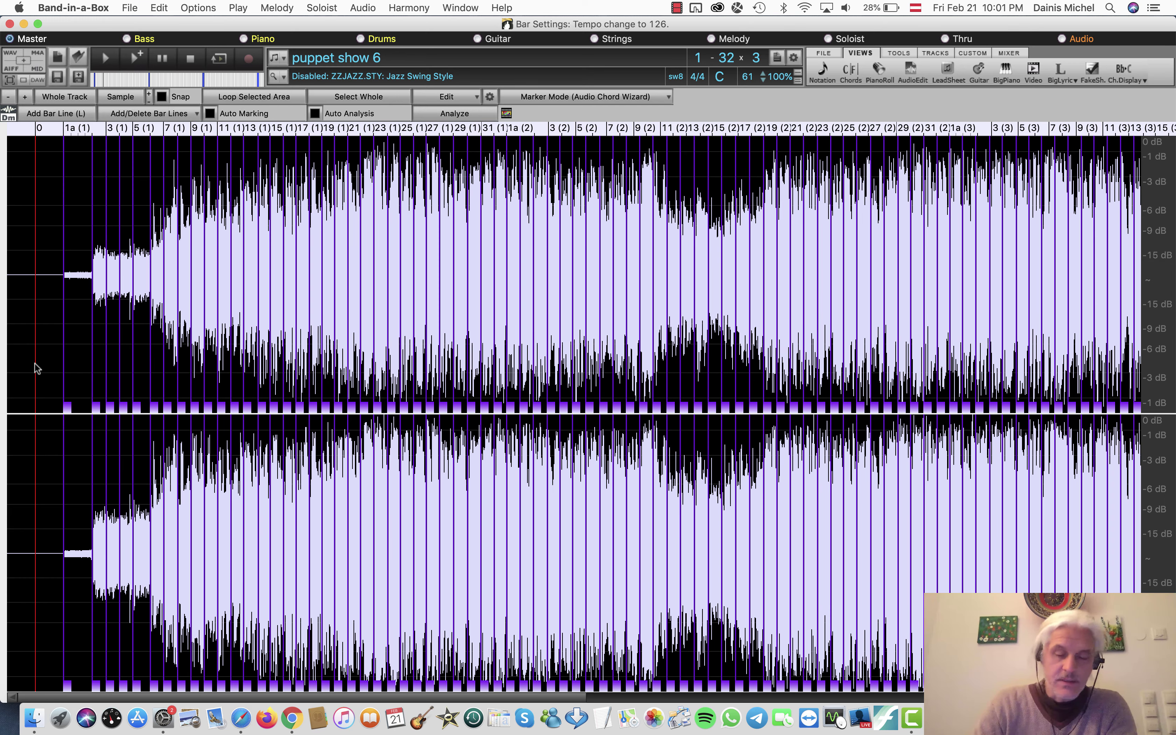
{"action": "left_click", "coordinate": [52, 335]}
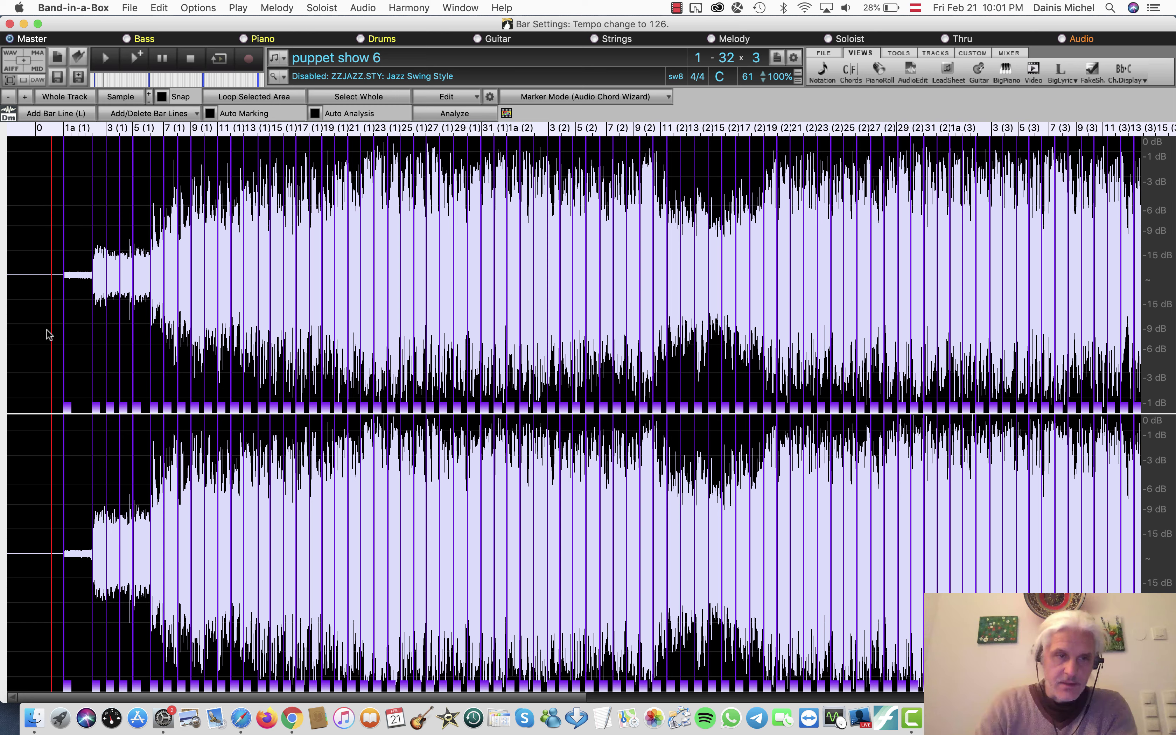
{"action": "key", "text": "space"}
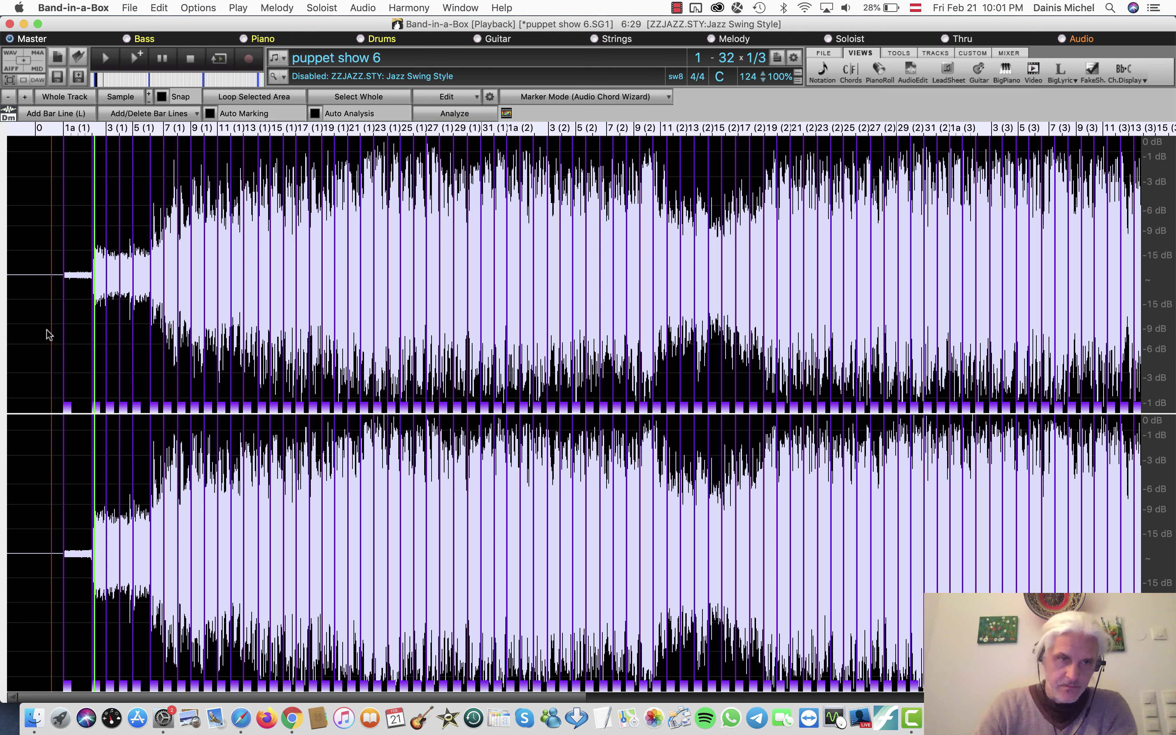
{"action": "key", "text": "Escape"}
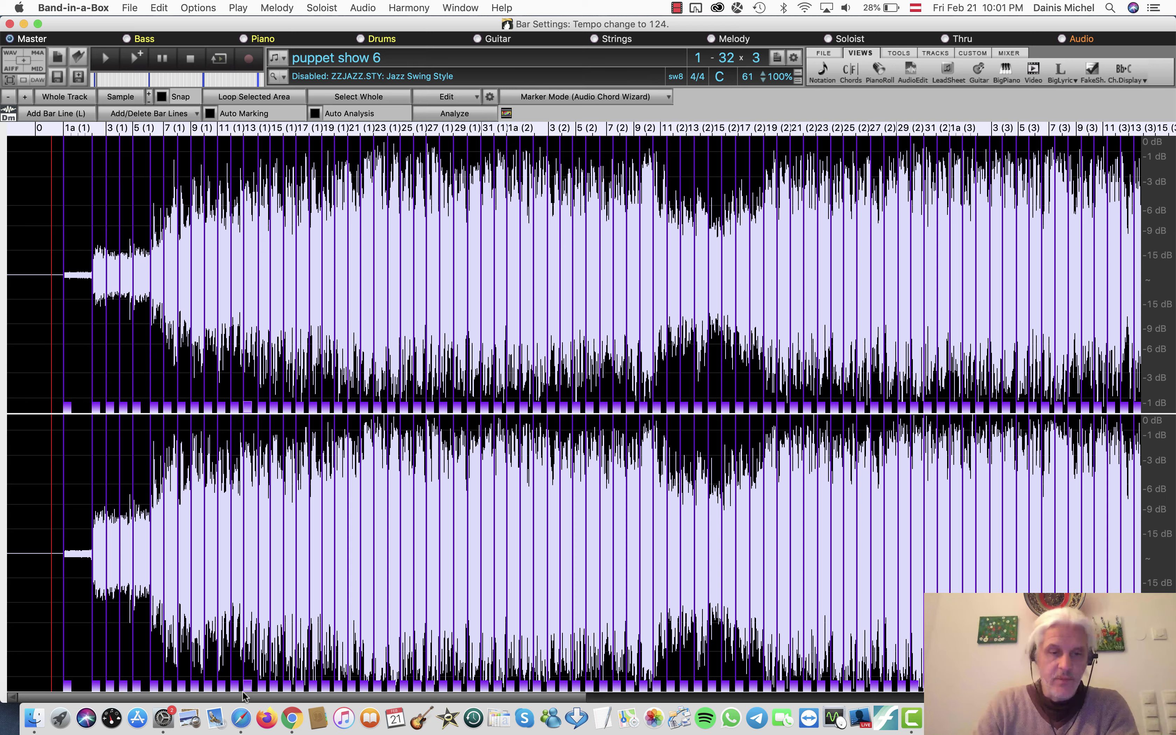
- Check the bar lines along the track, from the opening to where the marked bars end in the third chorus
{"action": "scroll", "coordinate": [241, 700], "scroll_direction": "right", "scroll_amount": 10}
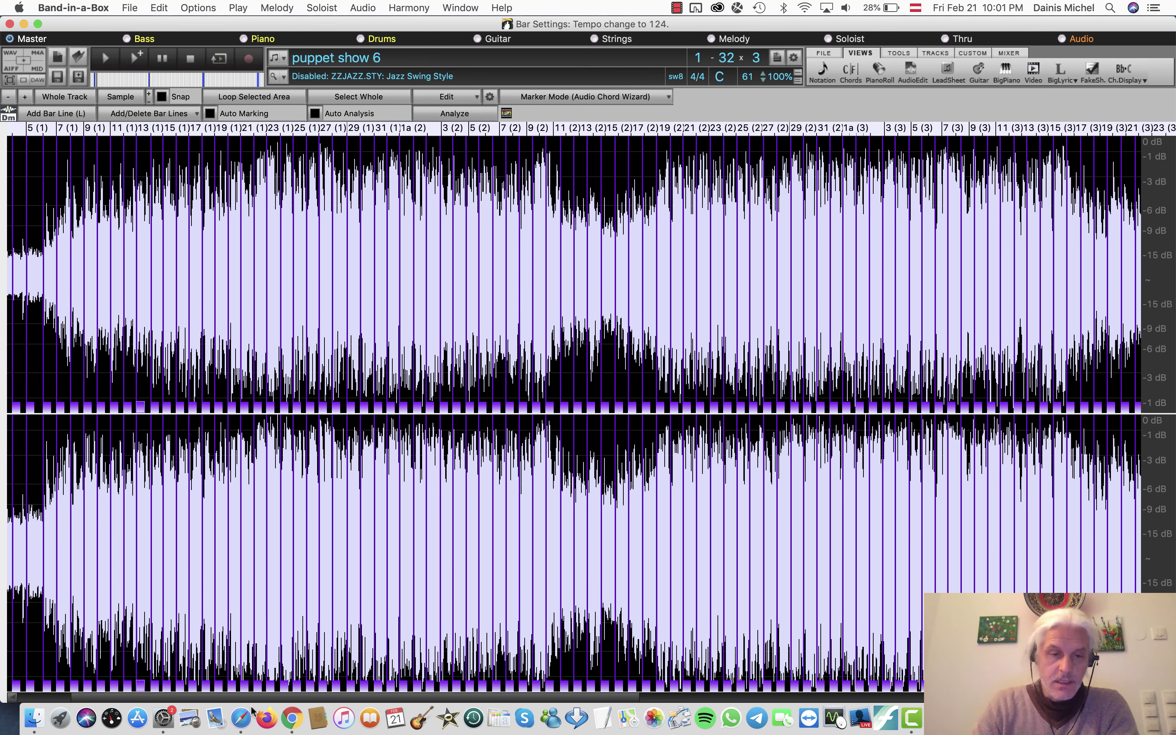
{"action": "scroll", "coordinate": [146, 699], "scroll_direction": "left", "scroll_amount": 10}
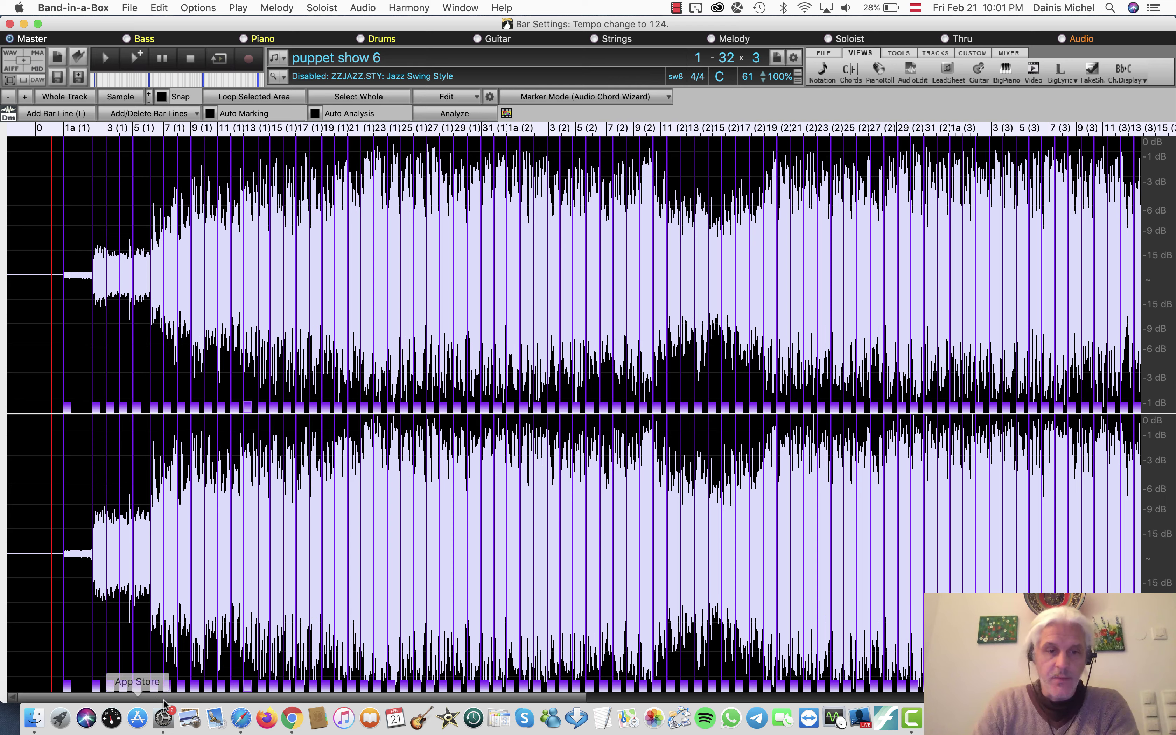
{"action": "scroll", "coordinate": [243, 696], "scroll_direction": "right", "scroll_amount": 1}
{"action": "scroll", "coordinate": [243, 696], "scroll_direction": "right", "scroll_amount": 20}
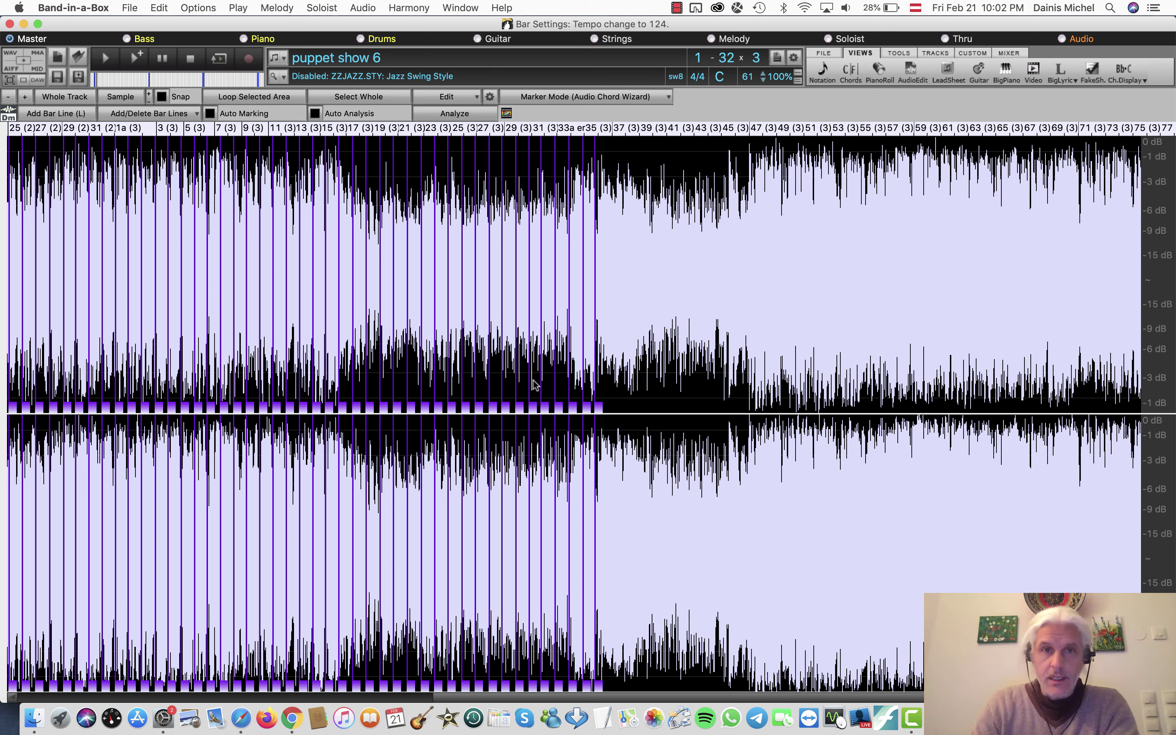
{"action": "key", "text": "F11"}
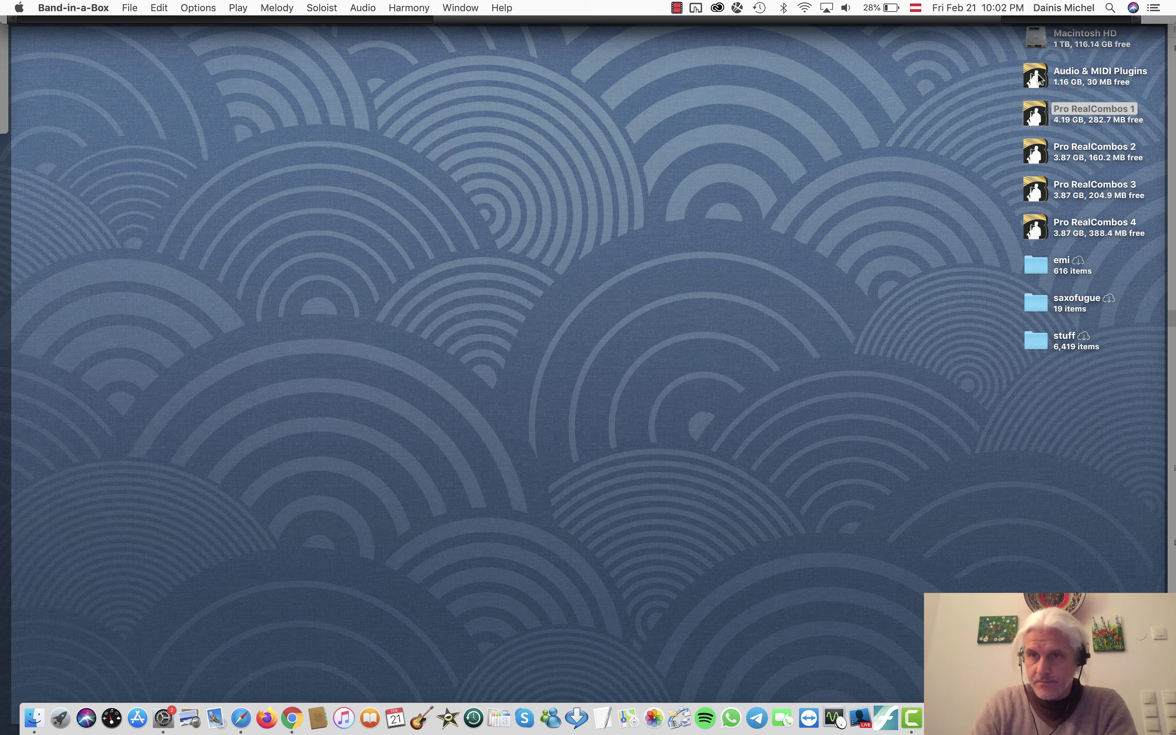
{"action": "key", "text": "F11"}
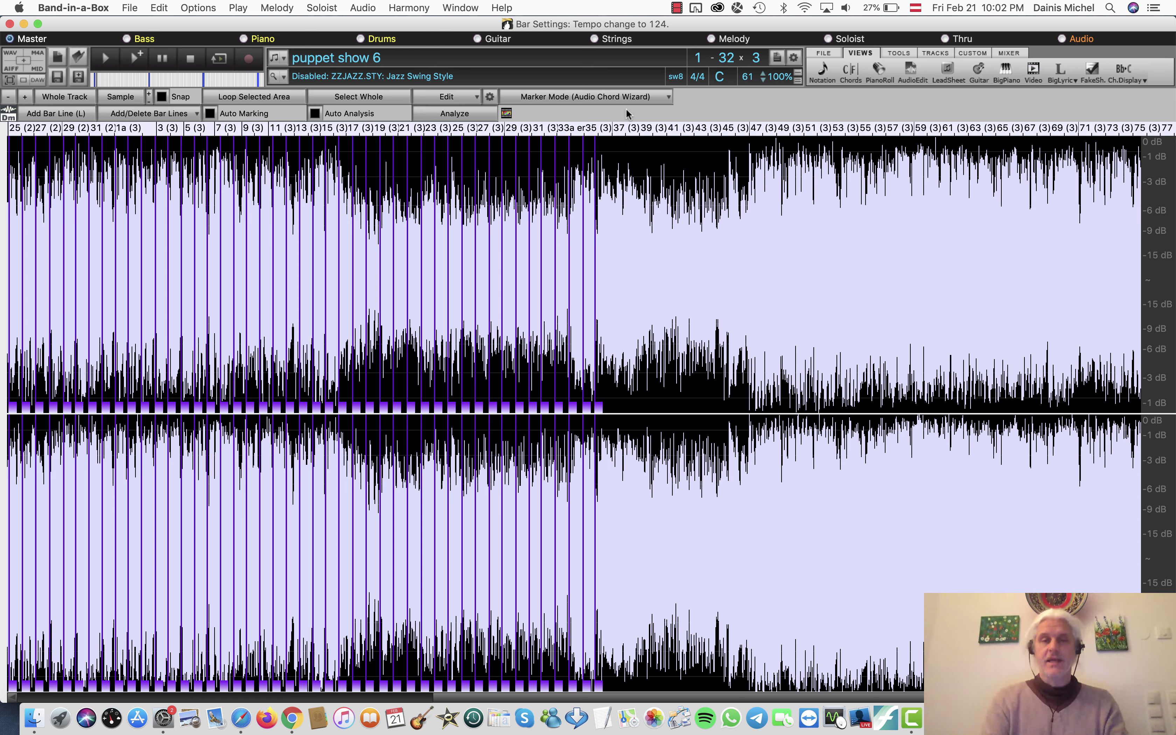
- Try to analyze the song's audio with the adjusted bar lines, and move the system alert away from the file list
{"action": "left_click", "coordinate": [458, 112]}
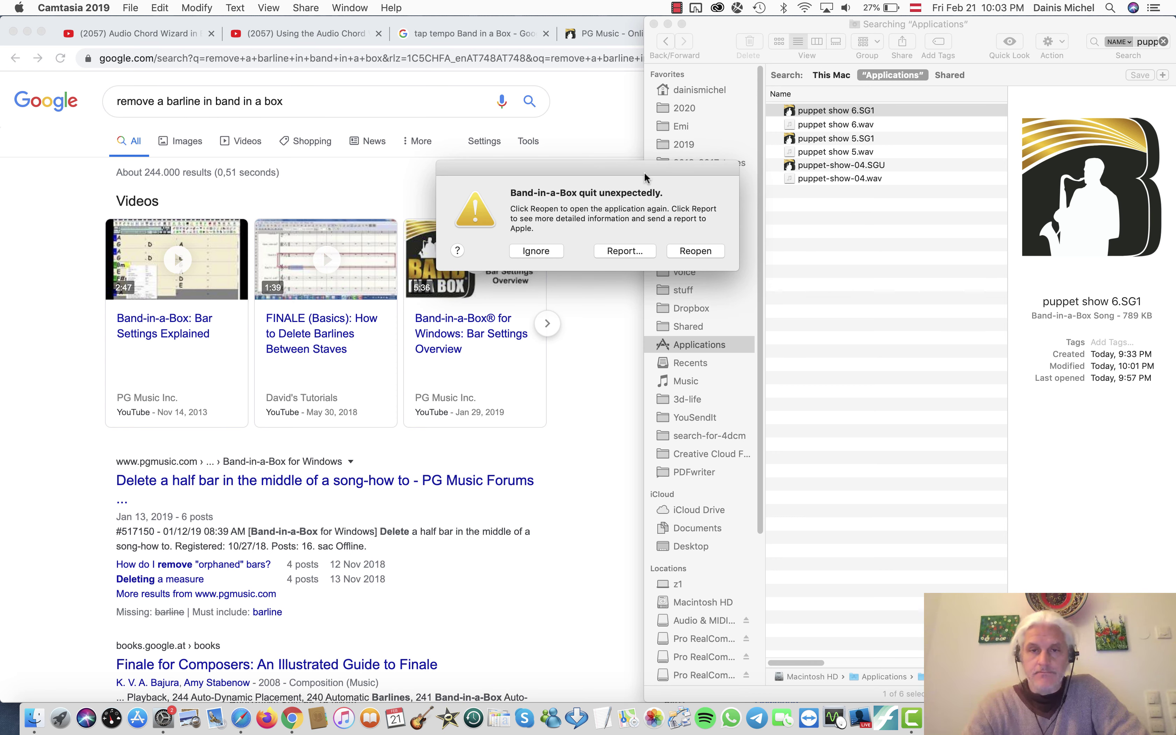
{"action": "left_click_drag", "start_coordinate": [659, 174], "coordinate": [537, 150]}
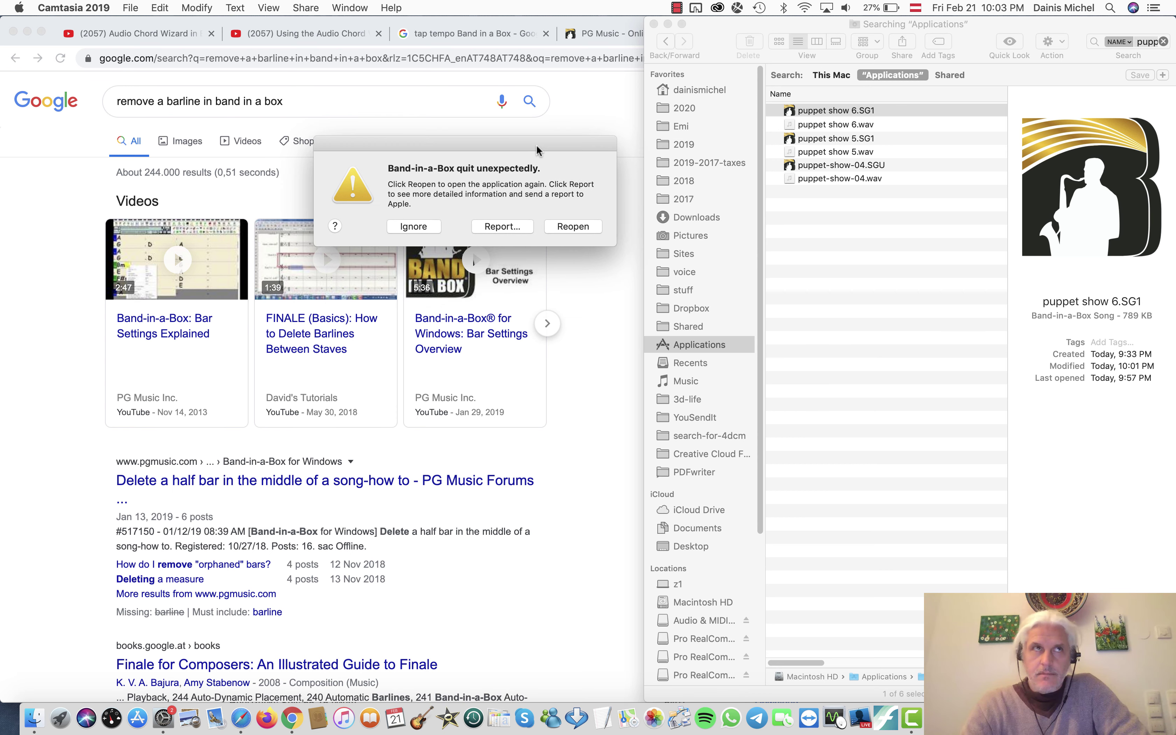